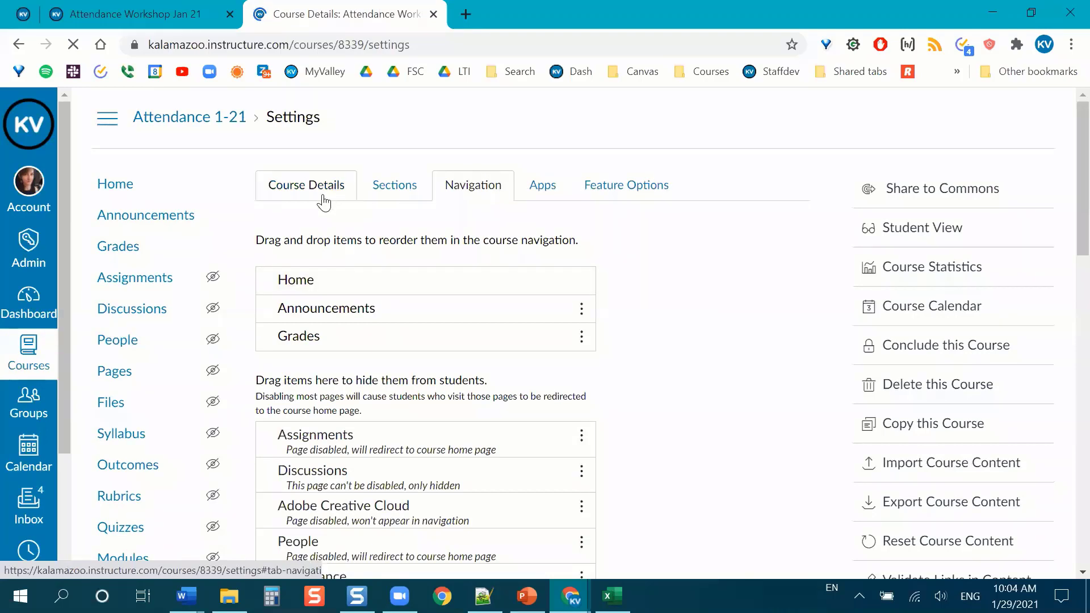
In the course's Navigation settings, move Attendance out of the hidden items and place it between Announcements and Grades
{"action": "left_click", "coordinate": [296, 193]}
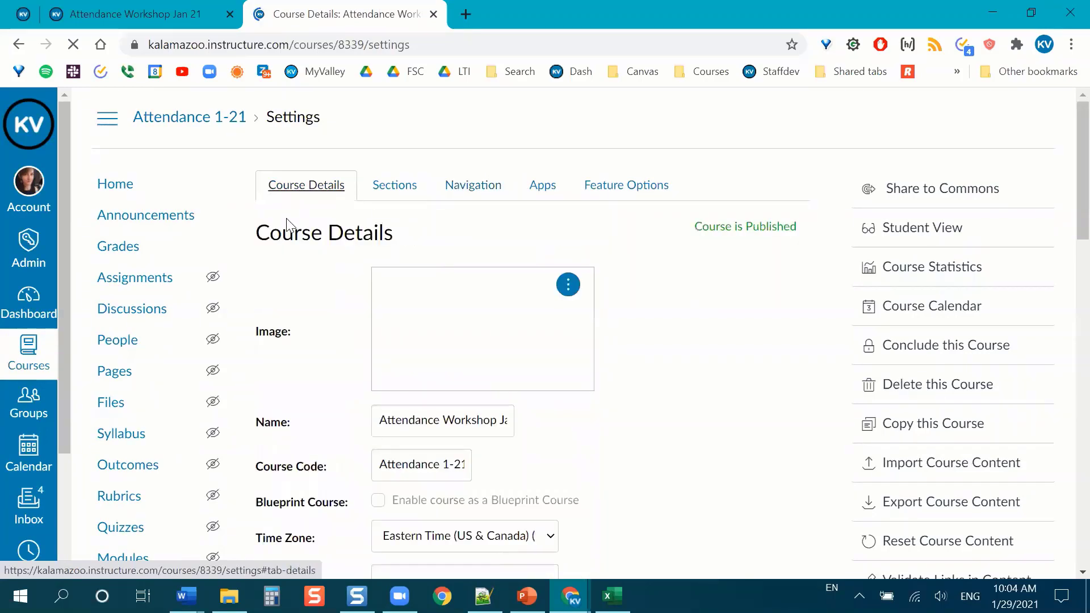
{"action": "left_click", "coordinate": [476, 194]}
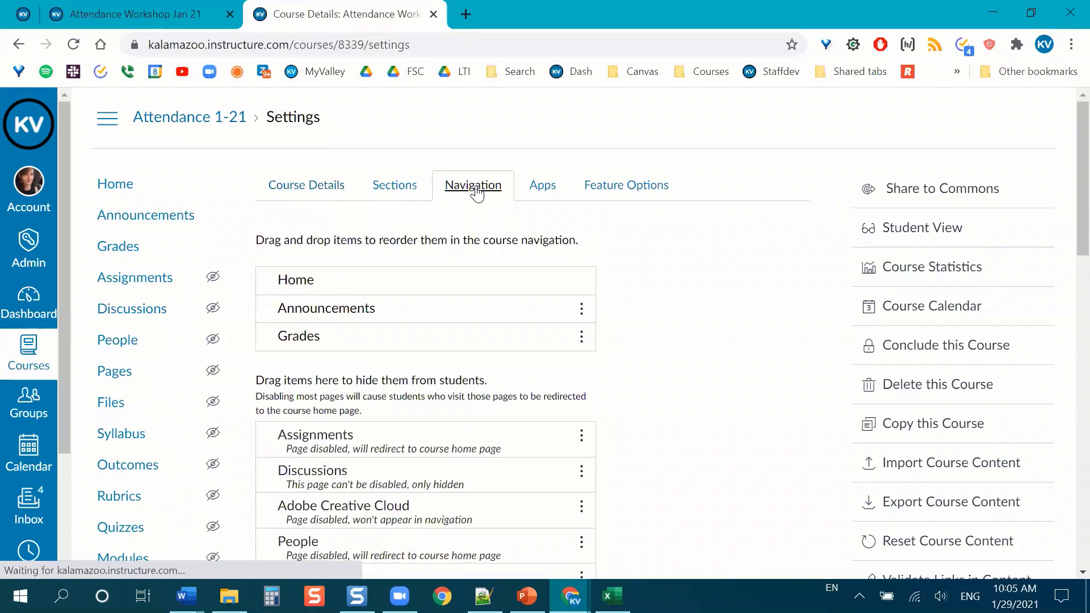
{"action": "scroll", "coordinate": [664, 240], "scroll_direction": "down", "scroll_amount": 1}
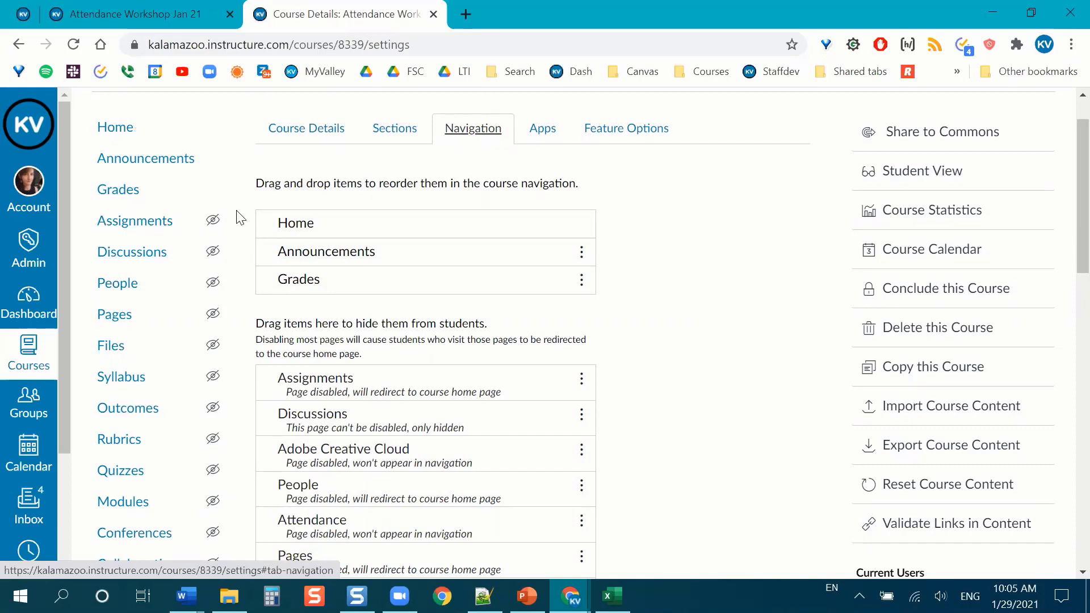
{"action": "scroll", "coordinate": [241, 218], "scroll_direction": "down", "scroll_amount": 3}
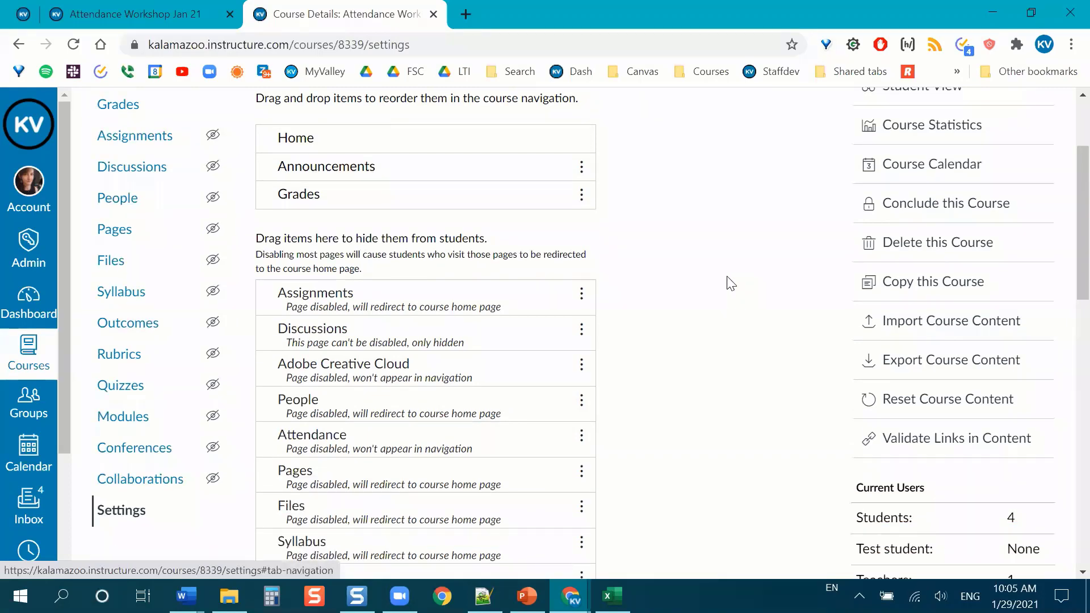
{"action": "scroll", "coordinate": [726, 280], "scroll_direction": "up", "scroll_amount": 2}
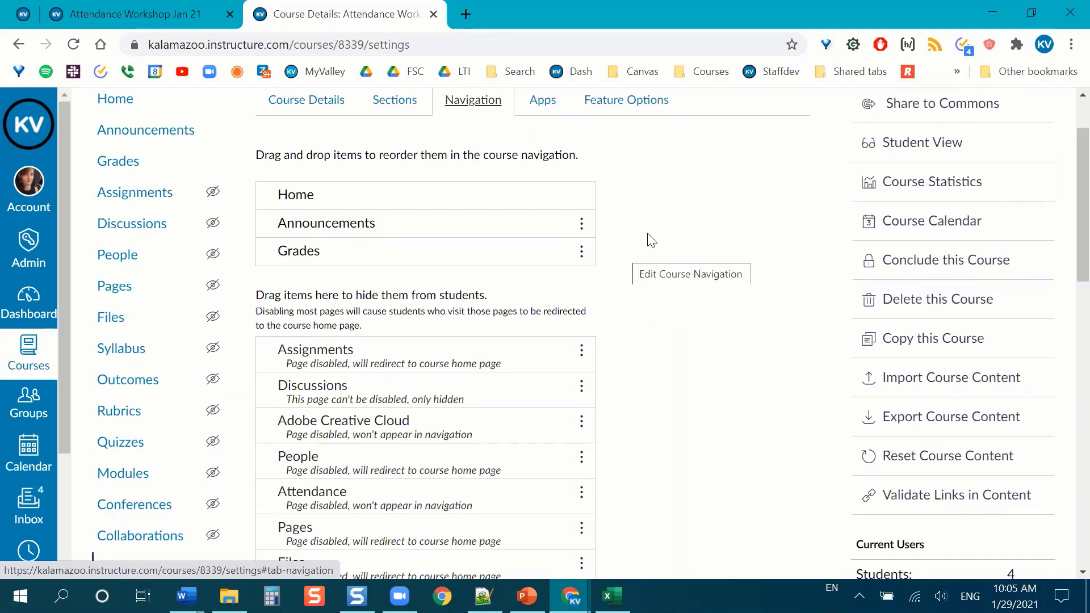
{"action": "scroll", "coordinate": [677, 253], "scroll_direction": "down", "scroll_amount": 3}
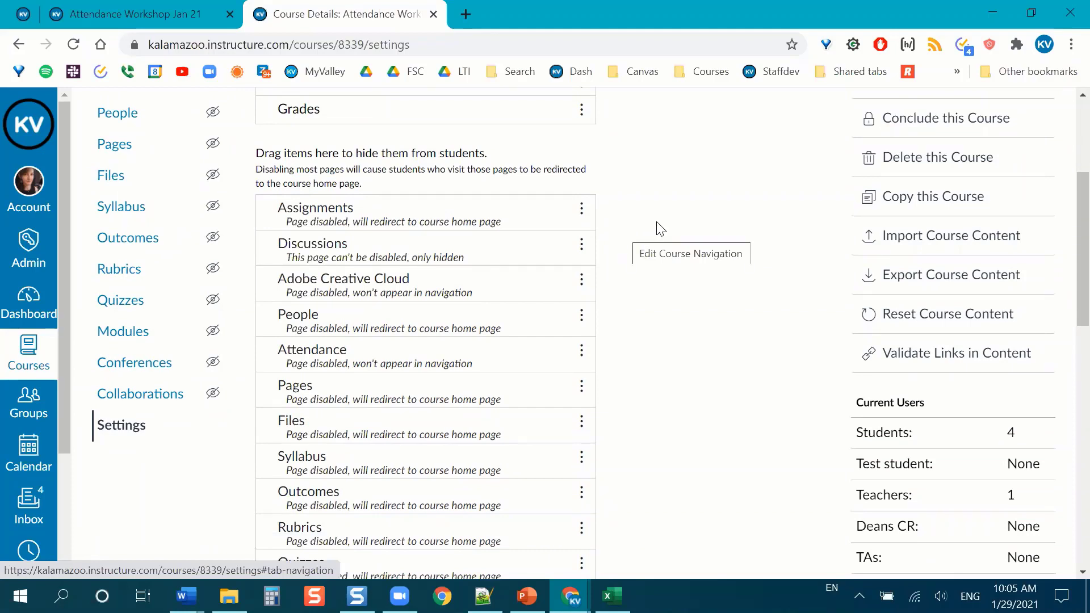
{"action": "scroll", "coordinate": [669, 295], "scroll_direction": "down", "scroll_amount": 1}
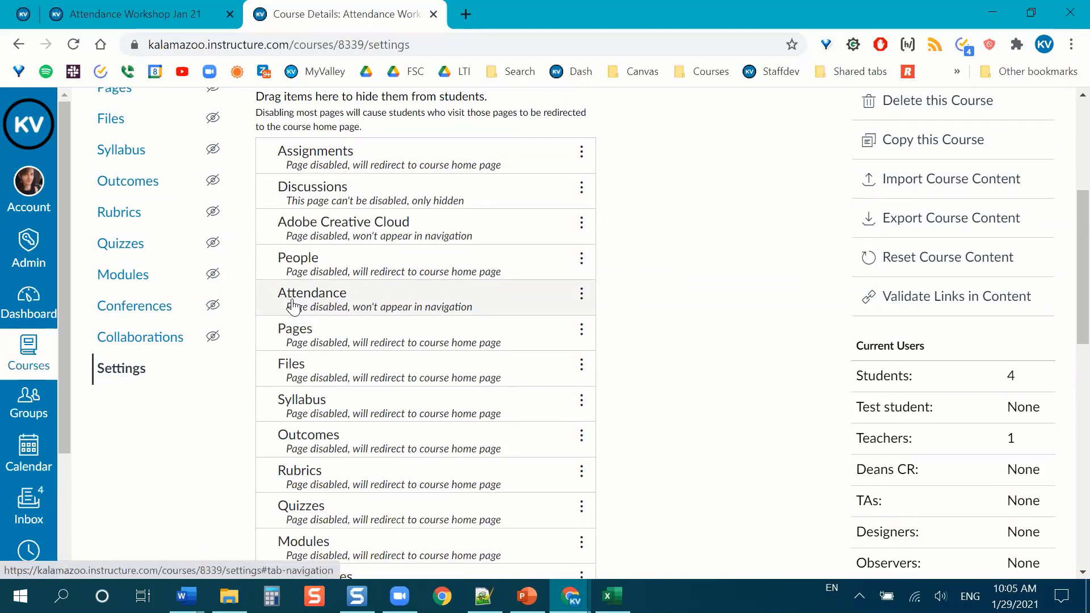
{"action": "scroll", "coordinate": [290, 310], "scroll_direction": "up", "scroll_amount": 1}
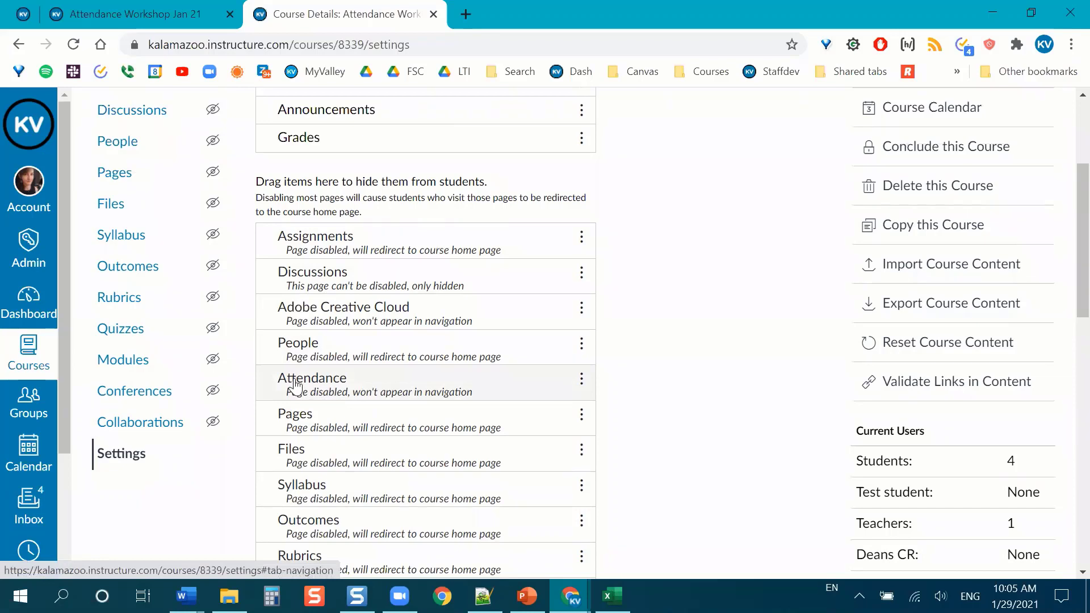
{"action": "left_click_drag", "start_coordinate": [359, 377], "coordinate": [372, 168]}
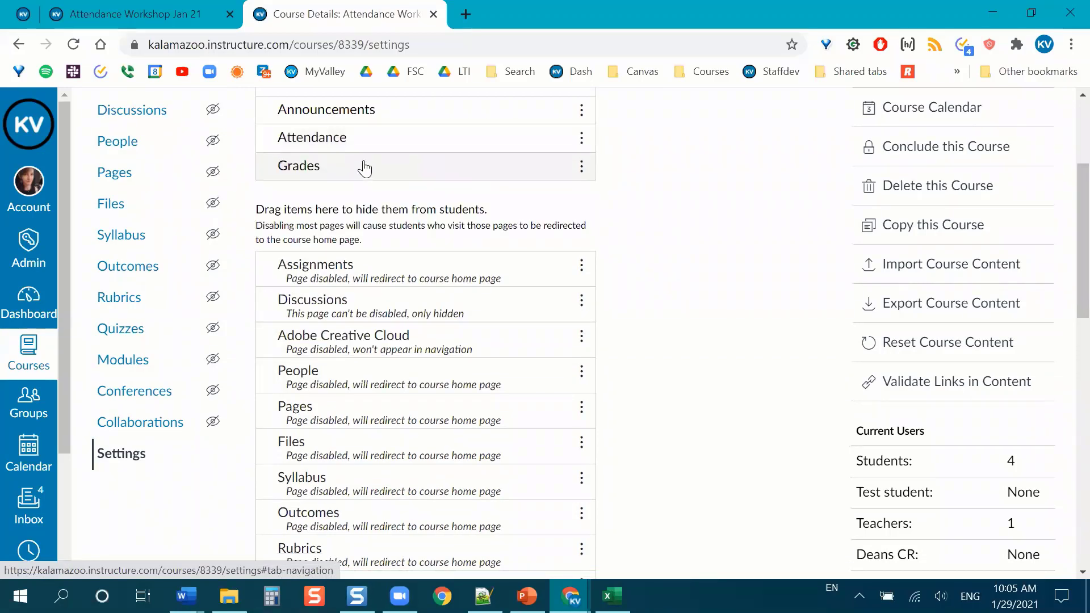
Examine the options for the Attendance item and review the visible and hidden items in the course navigation lists
{"action": "left_click", "coordinate": [581, 141]}
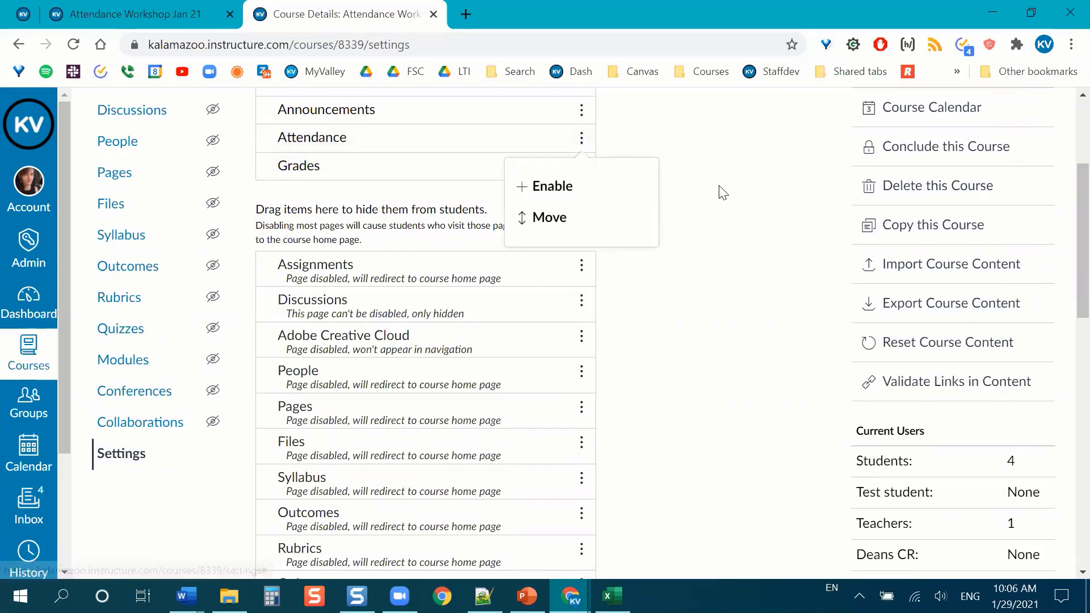
{"action": "left_click", "coordinate": [721, 221]}
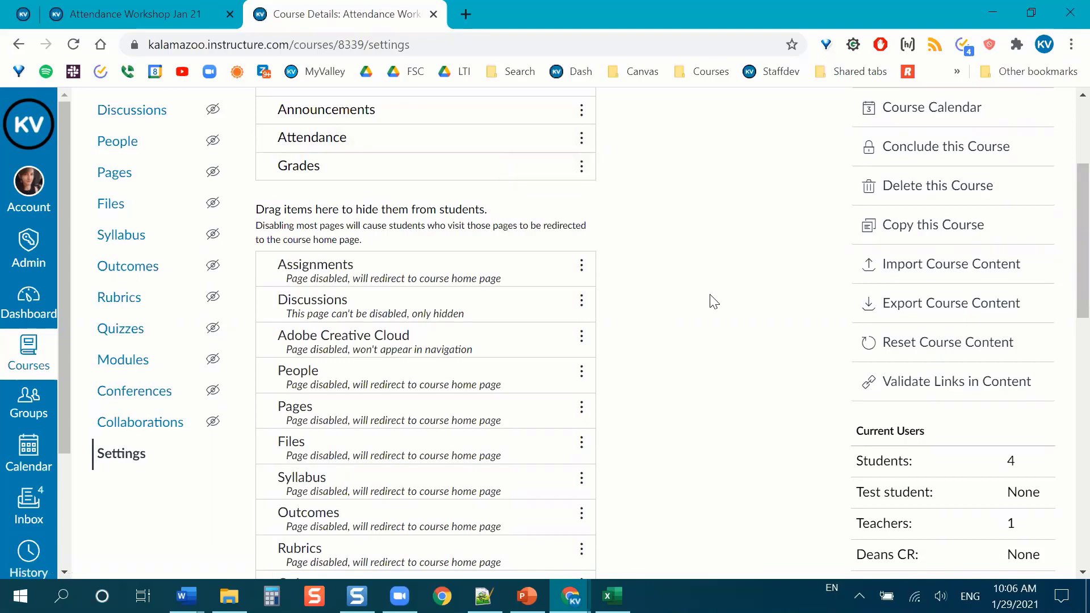
{"action": "scroll", "coordinate": [714, 302], "scroll_direction": "up", "scroll_amount": 2}
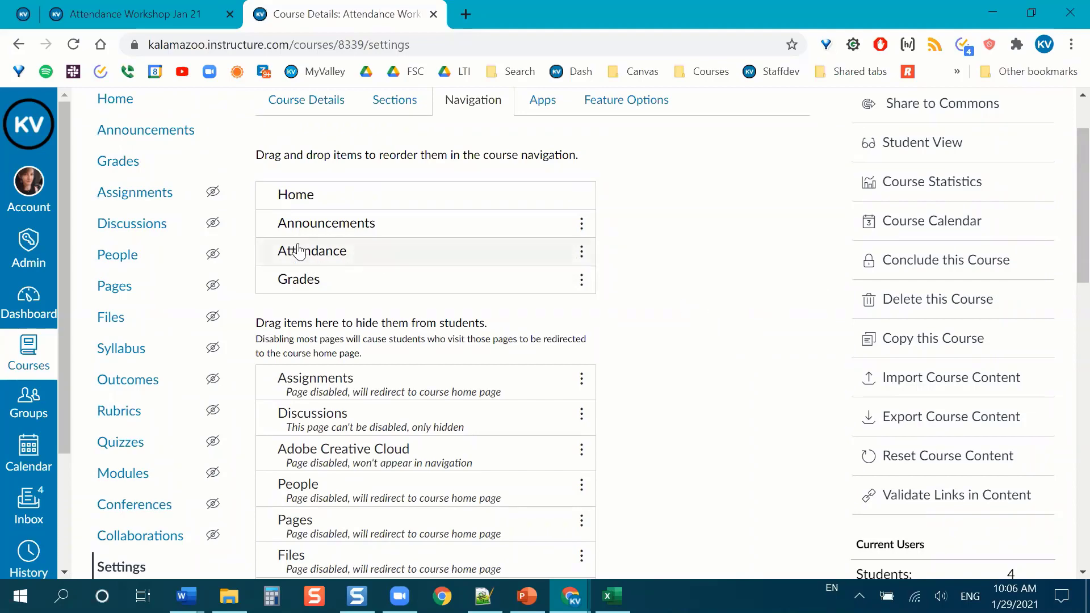
{"action": "scroll", "coordinate": [670, 245], "scroll_direction": "down", "scroll_amount": 10}
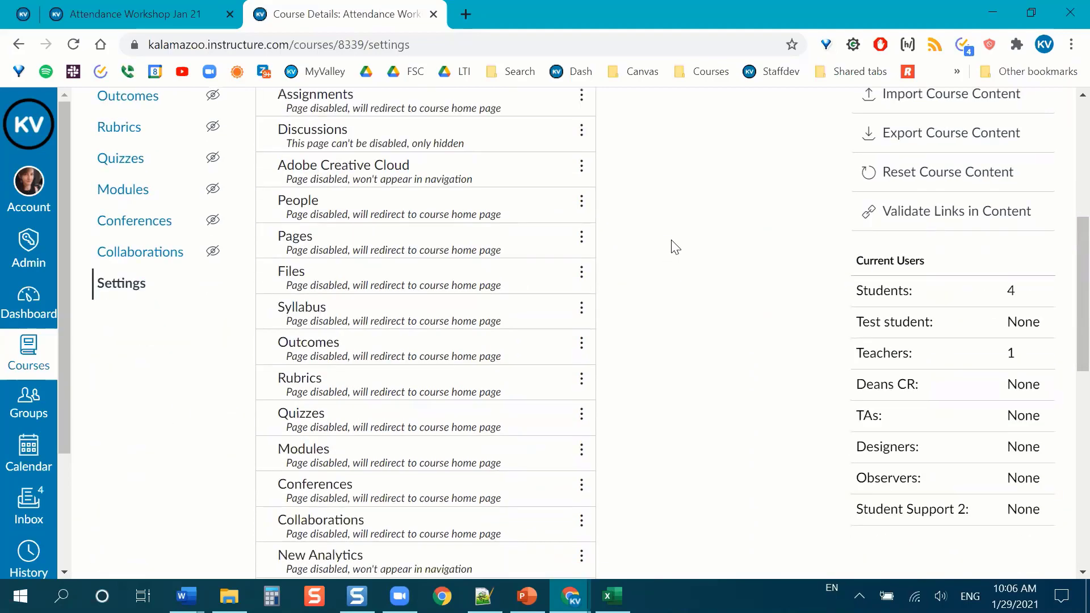
{"action": "scroll", "coordinate": [670, 246], "scroll_direction": "down", "scroll_amount": 5}
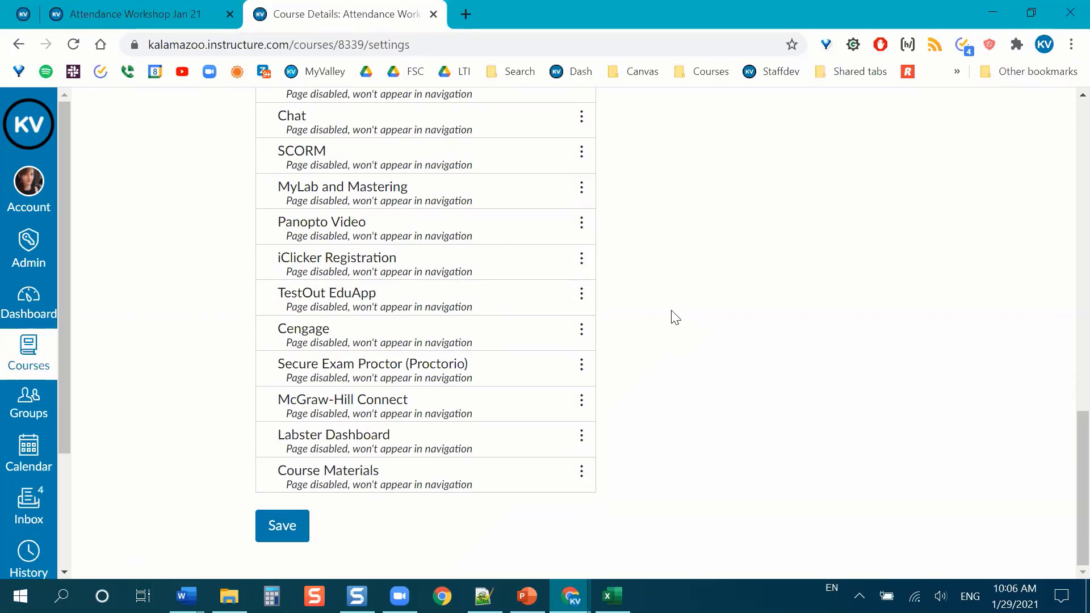
{"action": "scroll", "coordinate": [666, 314], "scroll_direction": "up", "scroll_amount": 3}
{"action": "scroll", "coordinate": [682, 304], "scroll_direction": "up", "scroll_amount": 10}
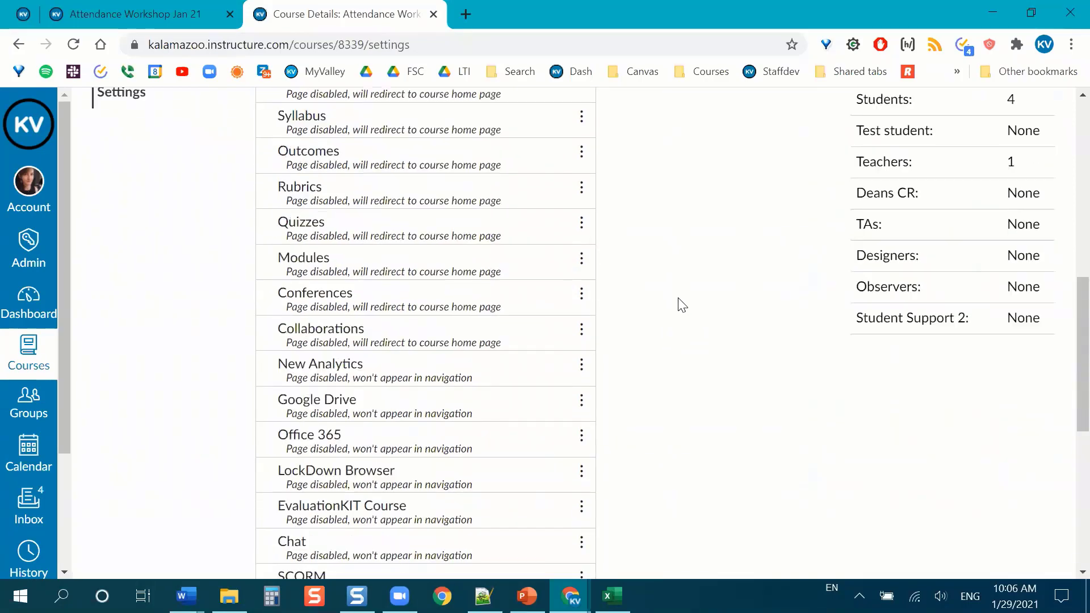
{"action": "scroll", "coordinate": [624, 331], "scroll_direction": "up", "scroll_amount": 2}
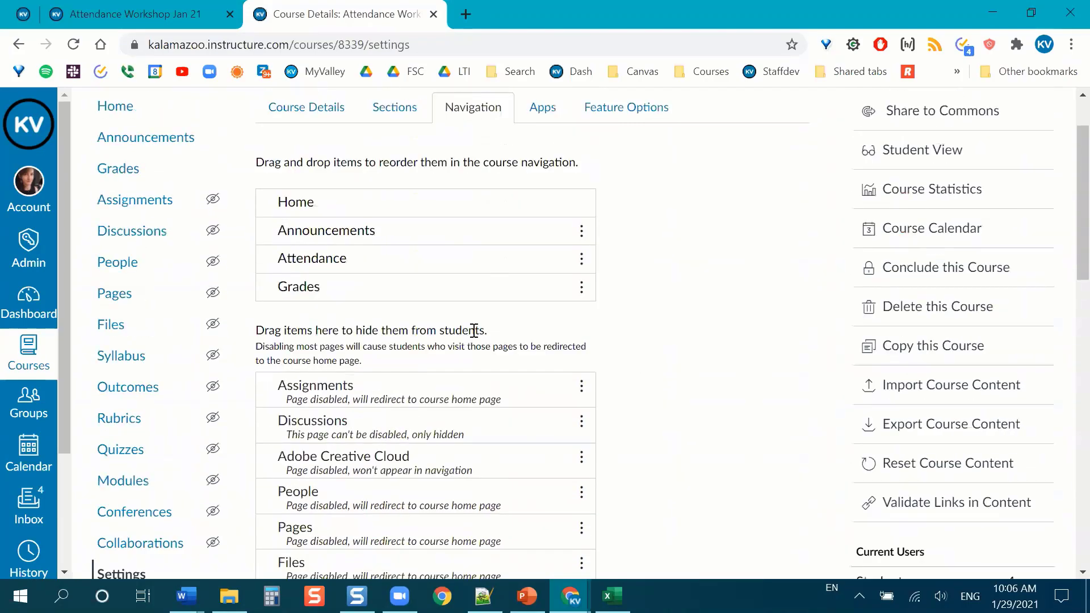
{"action": "scroll", "coordinate": [295, 341], "scroll_direction": "down", "scroll_amount": 1}
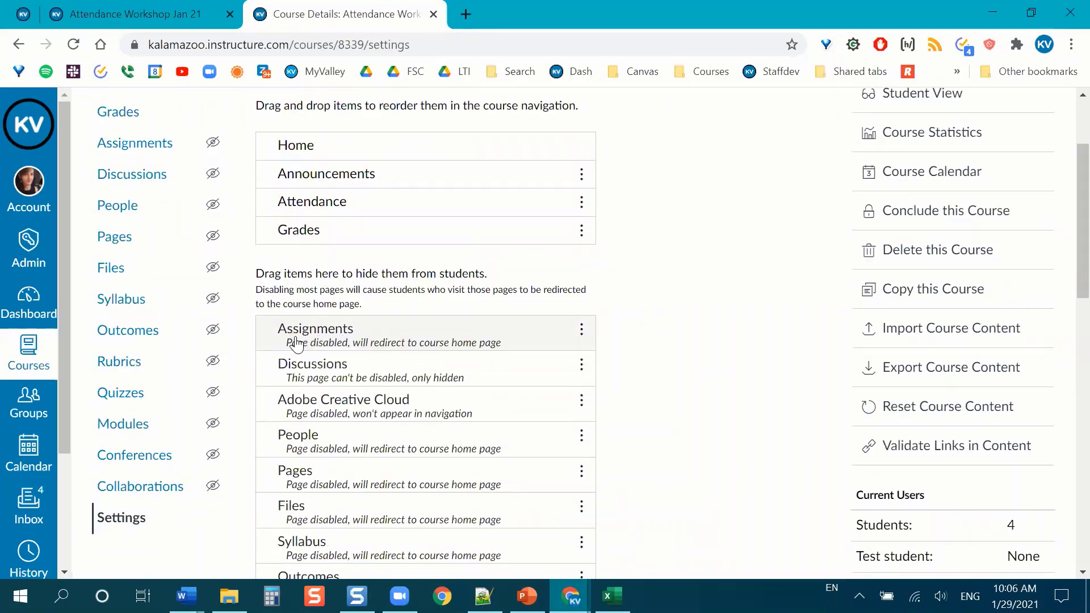
{"action": "scroll", "coordinate": [157, 221], "scroll_direction": "up", "scroll_amount": 1}
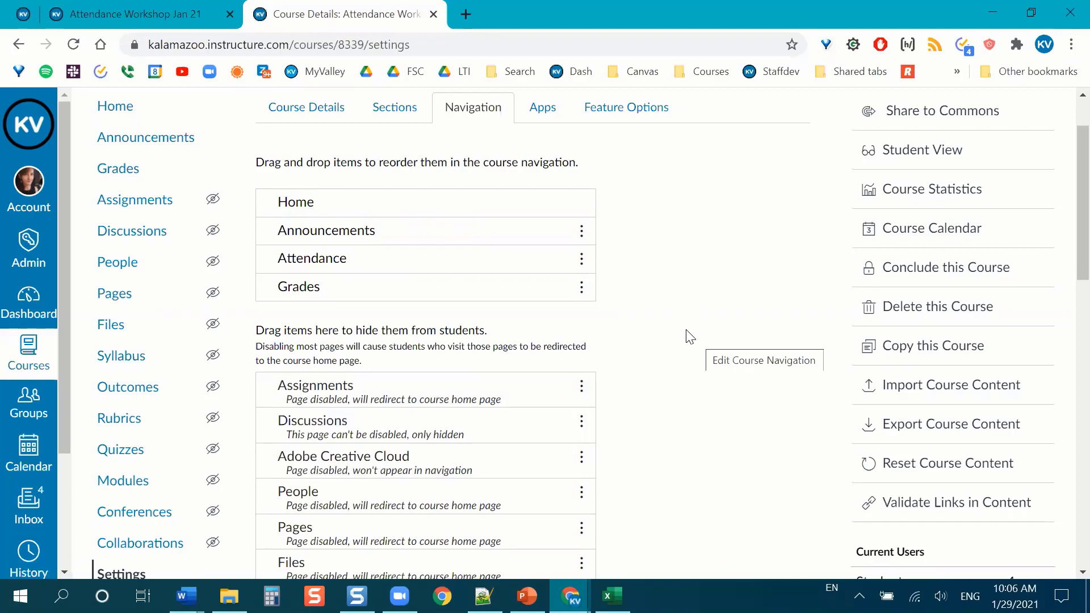
{"action": "scroll", "coordinate": [698, 343], "scroll_direction": "up", "scroll_amount": 1}
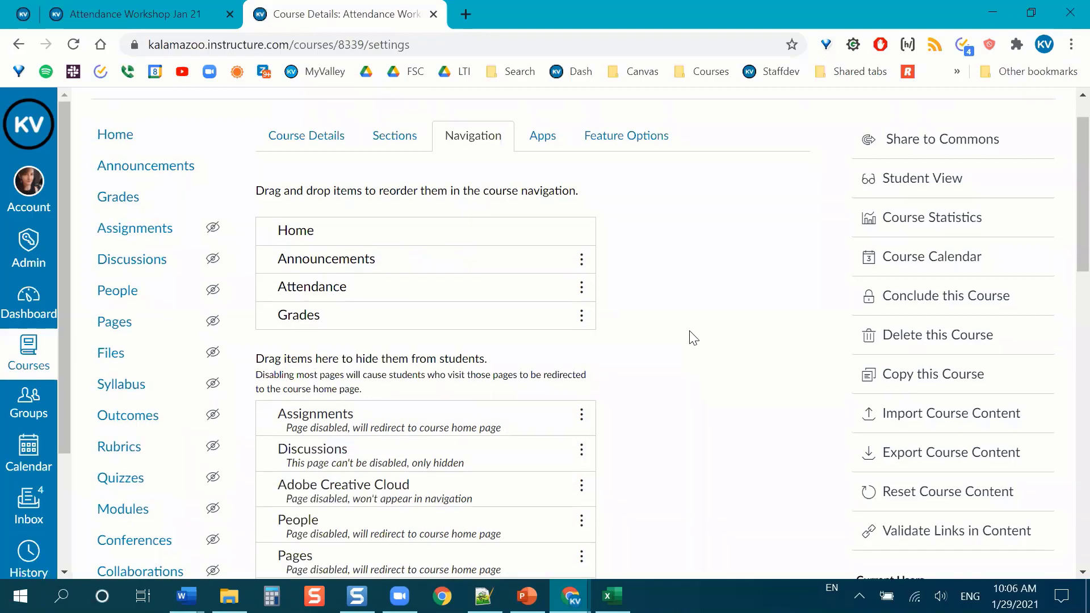
{"action": "scroll", "coordinate": [340, 207], "scroll_direction": "down", "scroll_amount": 1}
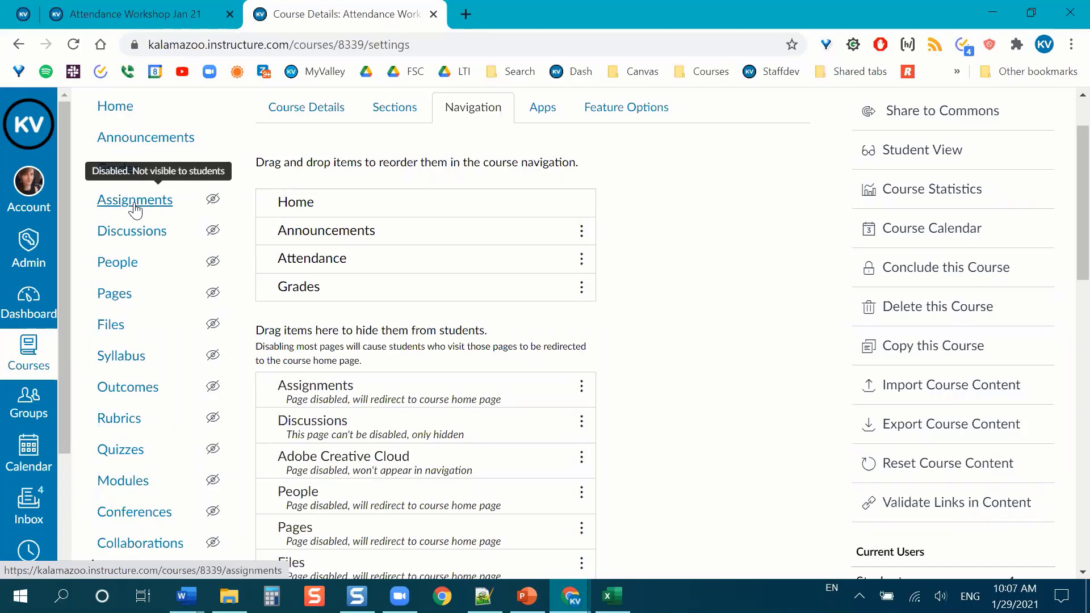
{"action": "scroll", "coordinate": [725, 290], "scroll_direction": "up", "scroll_amount": 1}
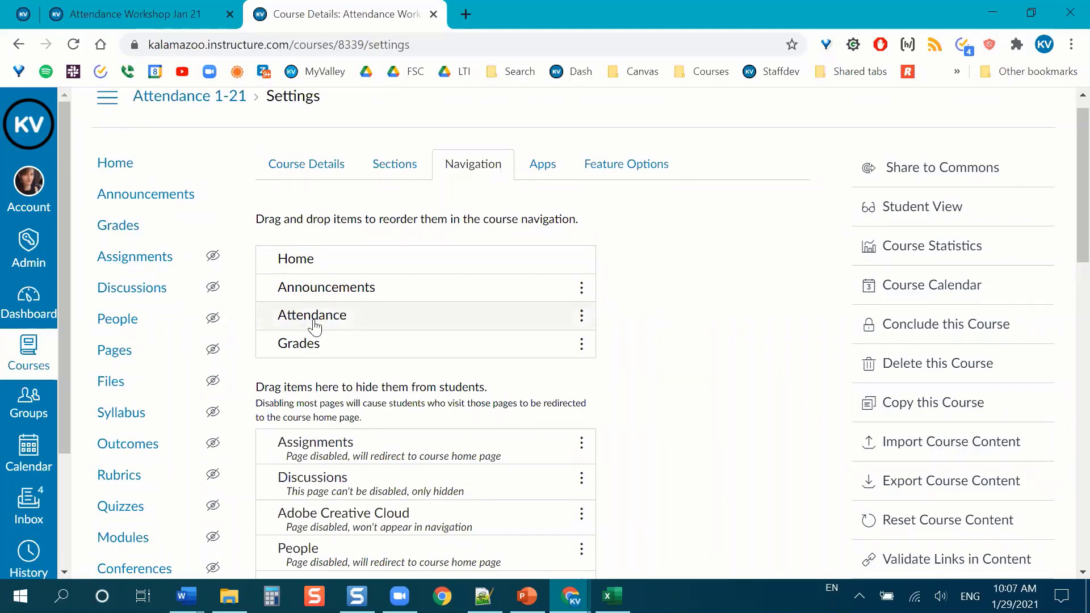
Save the course navigation changes
{"action": "scroll", "coordinate": [688, 308], "scroll_direction": "down", "scroll_amount": 1}
{"action": "scroll", "coordinate": [688, 308], "scroll_direction": "down", "scroll_amount": 10}
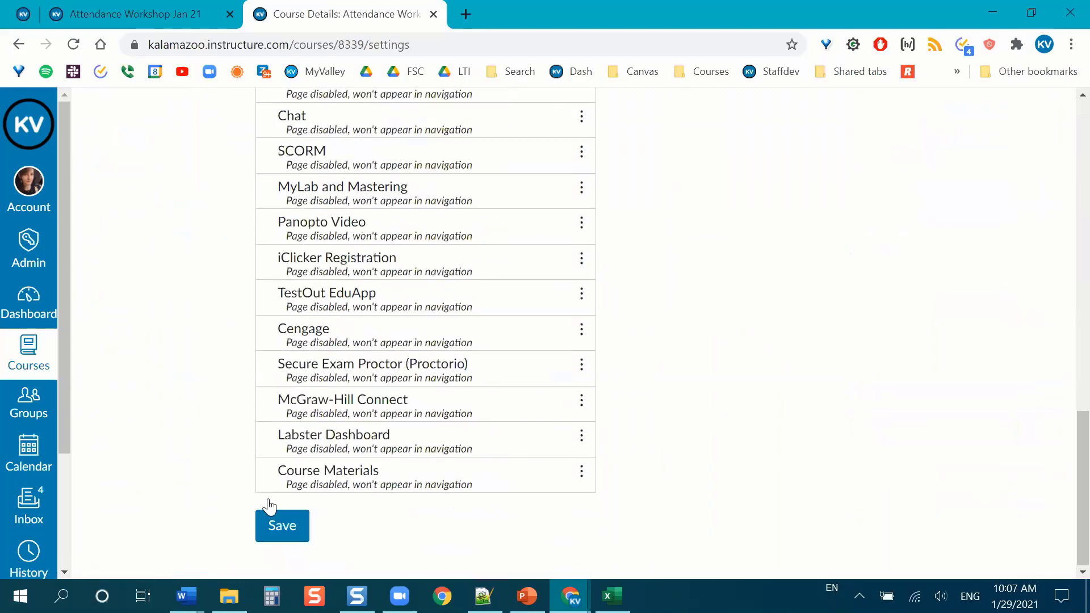
{"action": "left_click", "coordinate": [275, 517]}
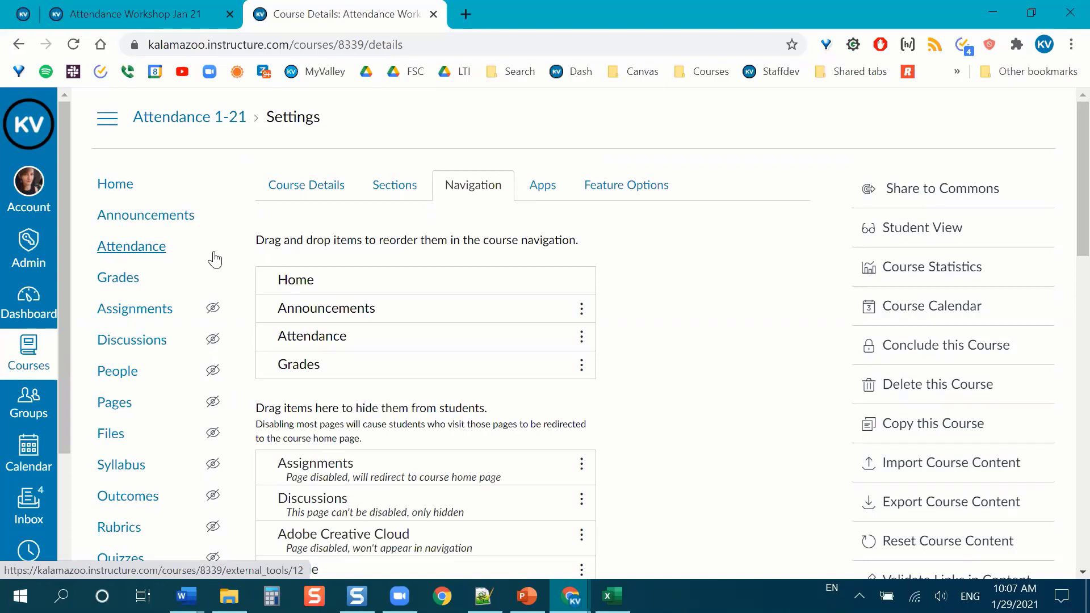
Go to the course home page, check its navigation in Student View, and leave Student View
{"action": "left_click", "coordinate": [210, 125]}
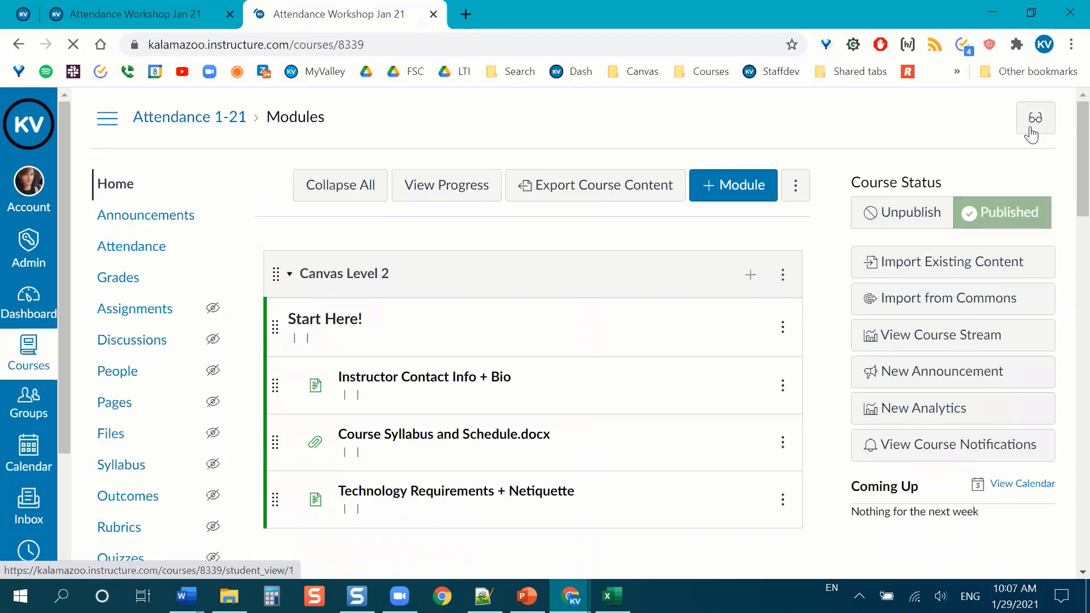
{"action": "left_click", "coordinate": [1043, 118]}
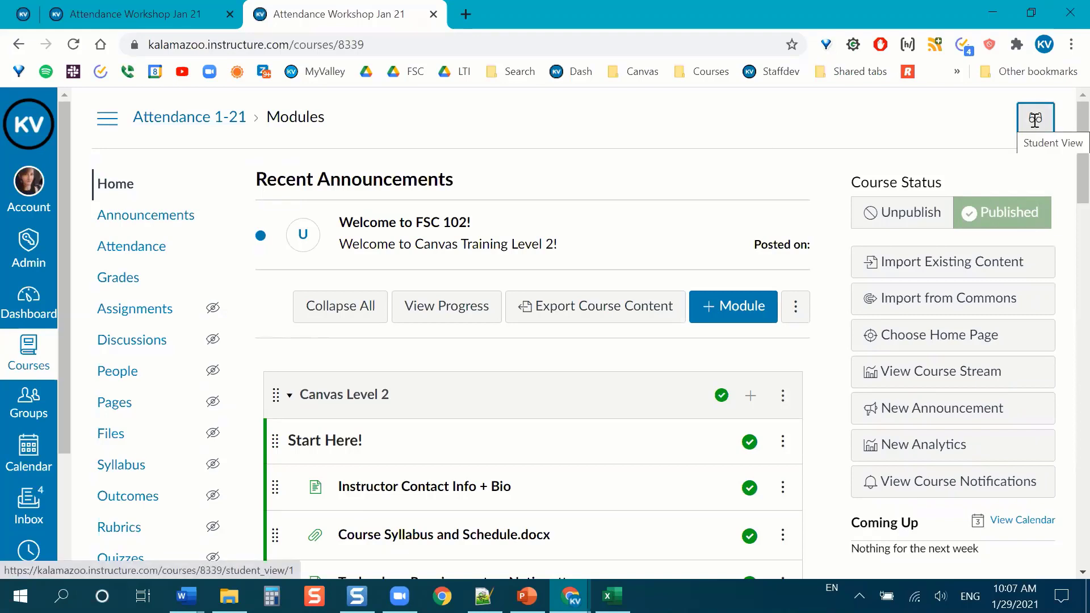
{"action": "left_click", "coordinate": [1035, 119]}
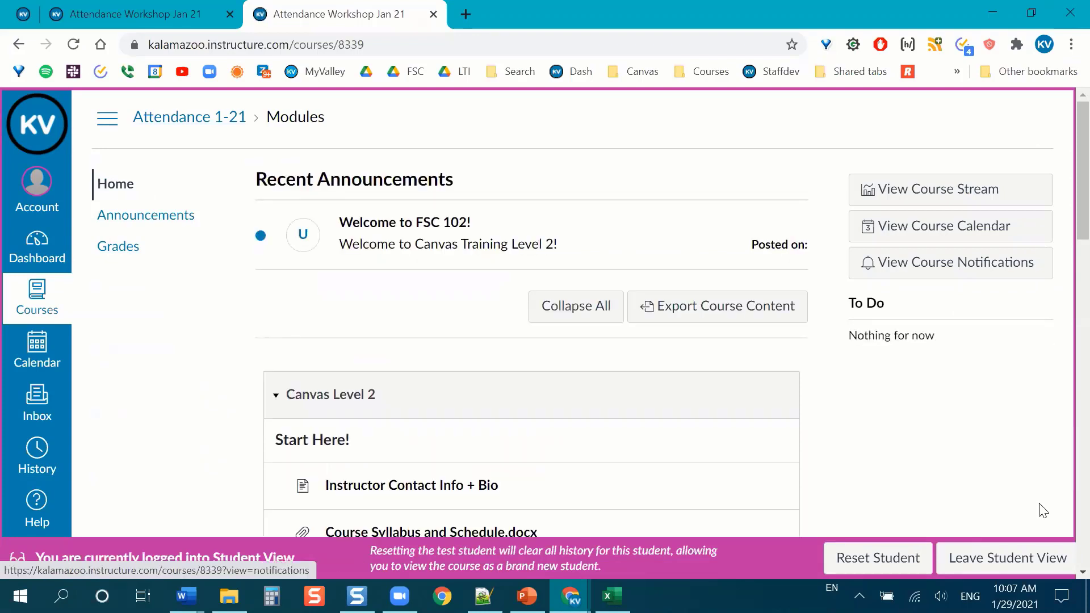
{"action": "left_click", "coordinate": [993, 562]}
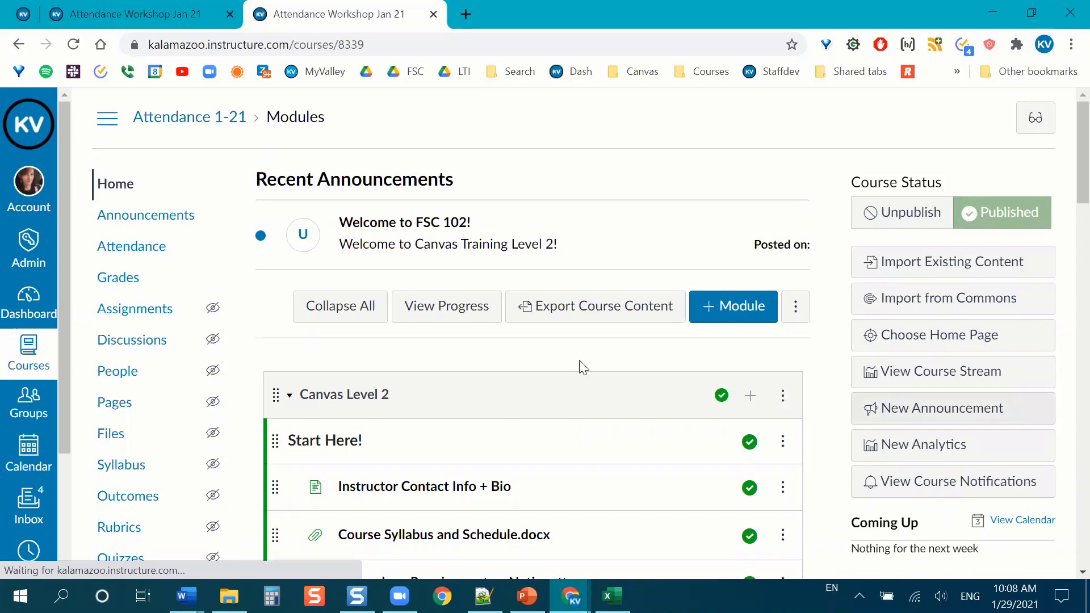
Switch to the PowerPoint slide show and reveal all three points on the "To finish the set up:" slide
{"action": "key", "text": "alt+Tab"}
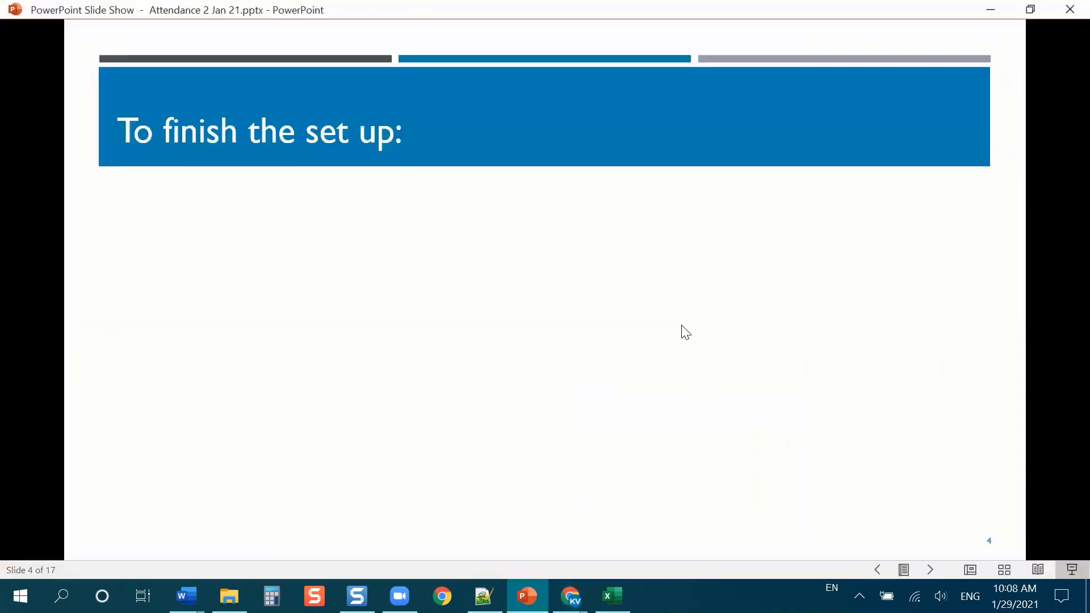
{"action": "left_click", "coordinate": [854, 305]}
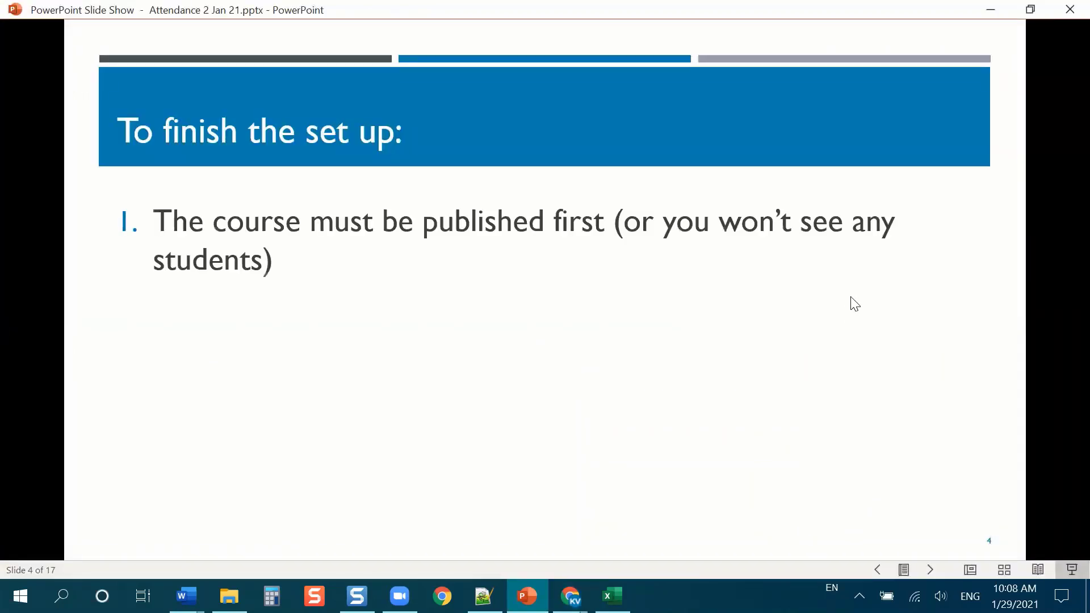
{"action": "left_click", "coordinate": [850, 296]}
{"action": "left_click", "coordinate": [850, 296]}
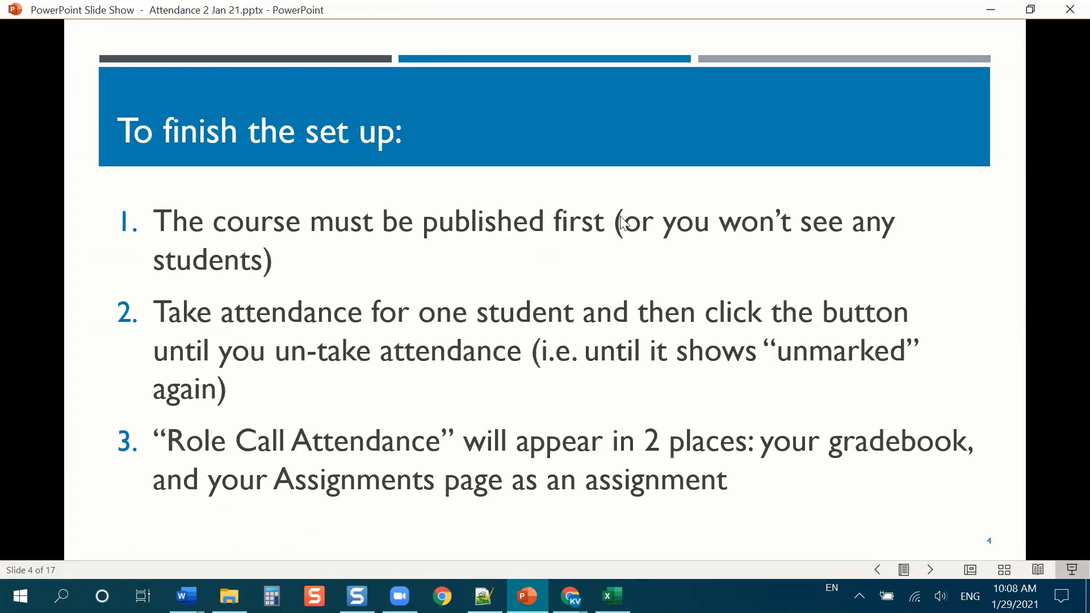
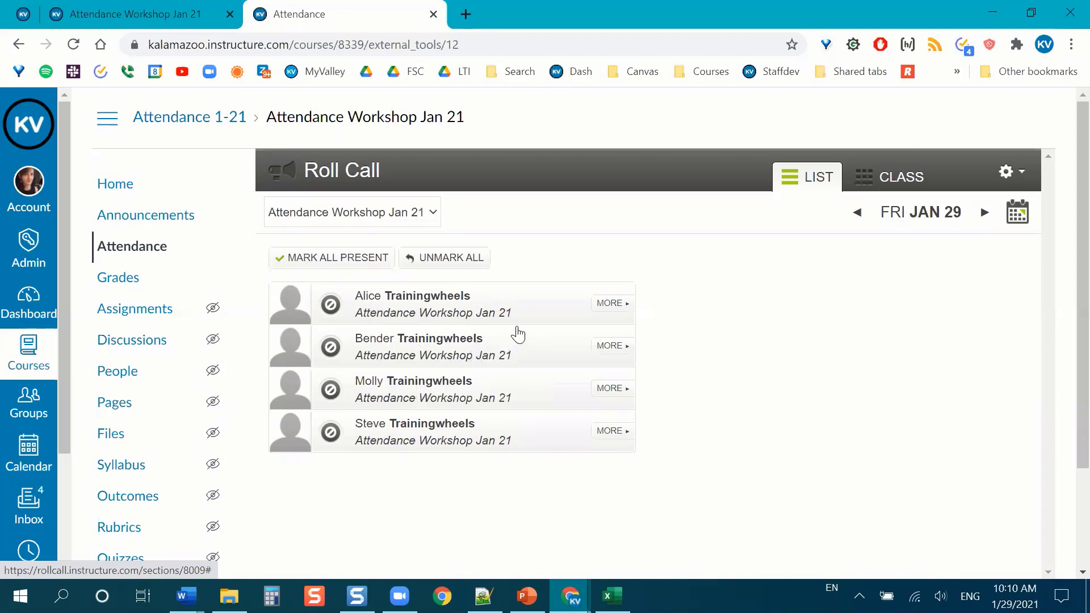
In Roll Call for January 29, cycle the first listed student's status from present through to unmarked and back to present
{"action": "scroll", "coordinate": [515, 334], "scroll_direction": "down", "scroll_amount": 1}
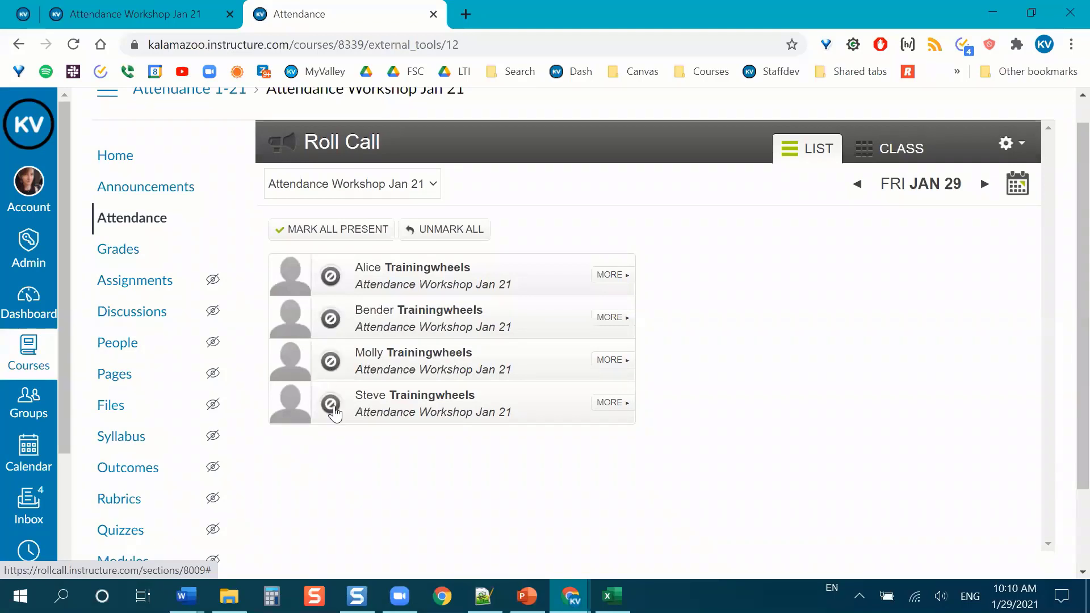
{"action": "left_click", "coordinate": [331, 278]}
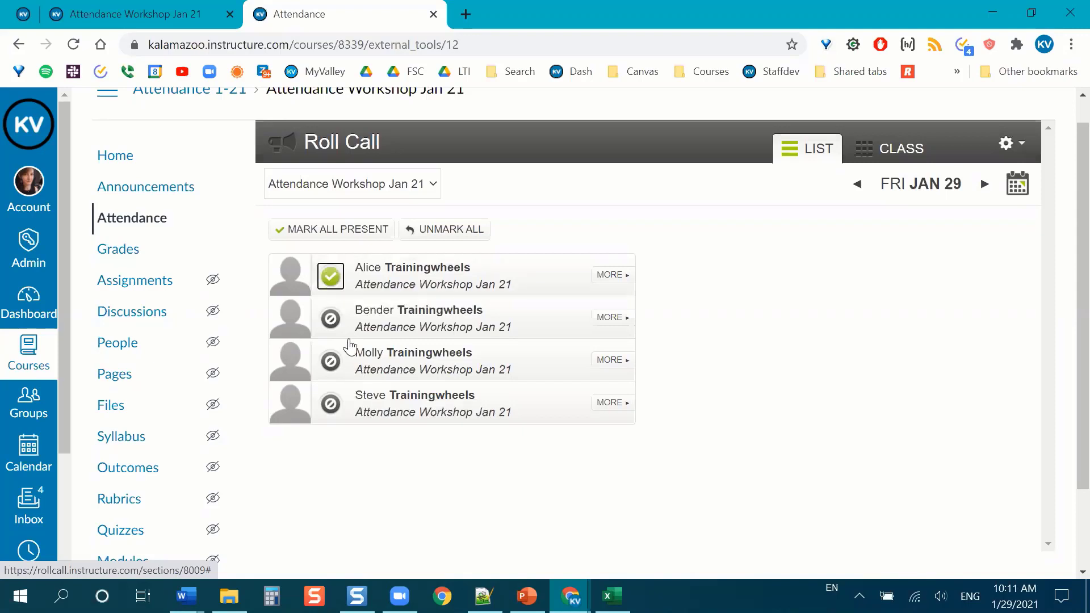
{"action": "left_click", "coordinate": [331, 283]}
{"action": "left_click", "coordinate": [331, 281]}
{"action": "left_click", "coordinate": [331, 281]}
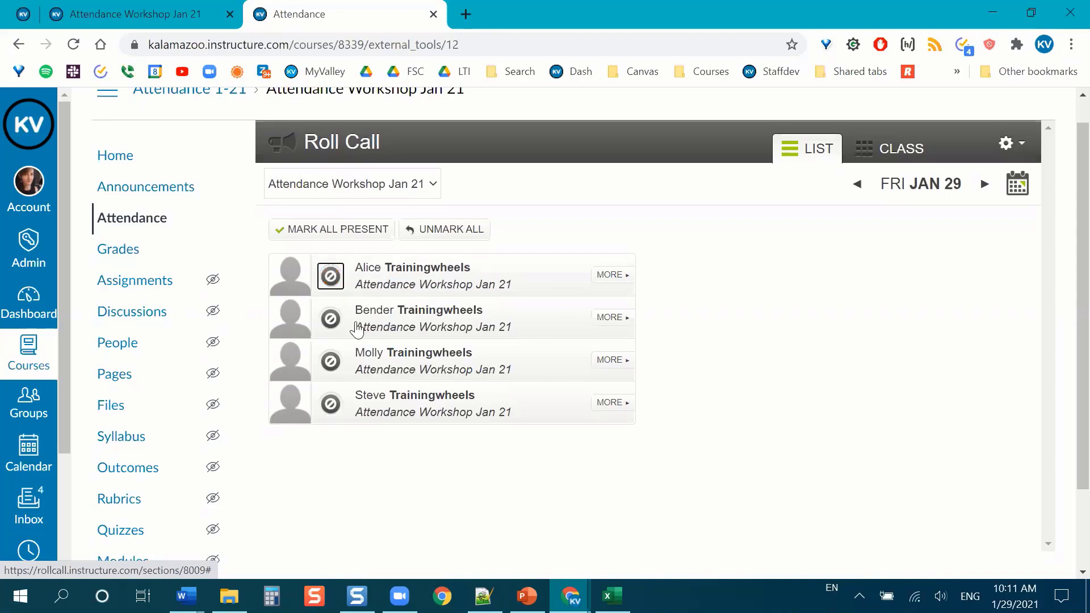
{"action": "left_click", "coordinate": [332, 281]}
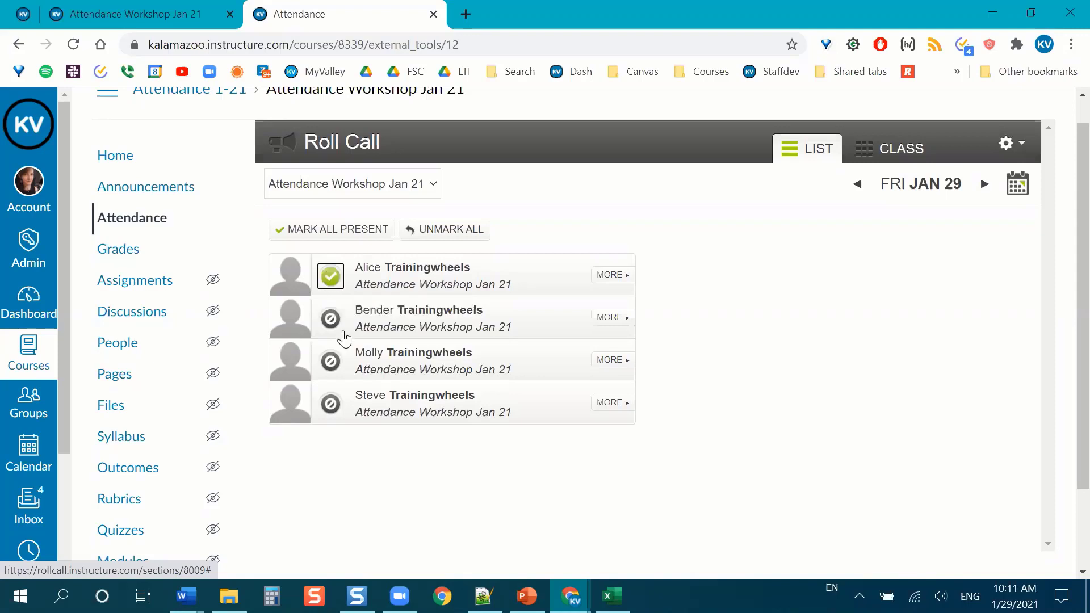
Cycle the first listed student's status through absent, late and present again, ending with the student unmarked
{"action": "left_click", "coordinate": [334, 288]}
{"action": "left_click", "coordinate": [331, 287]}
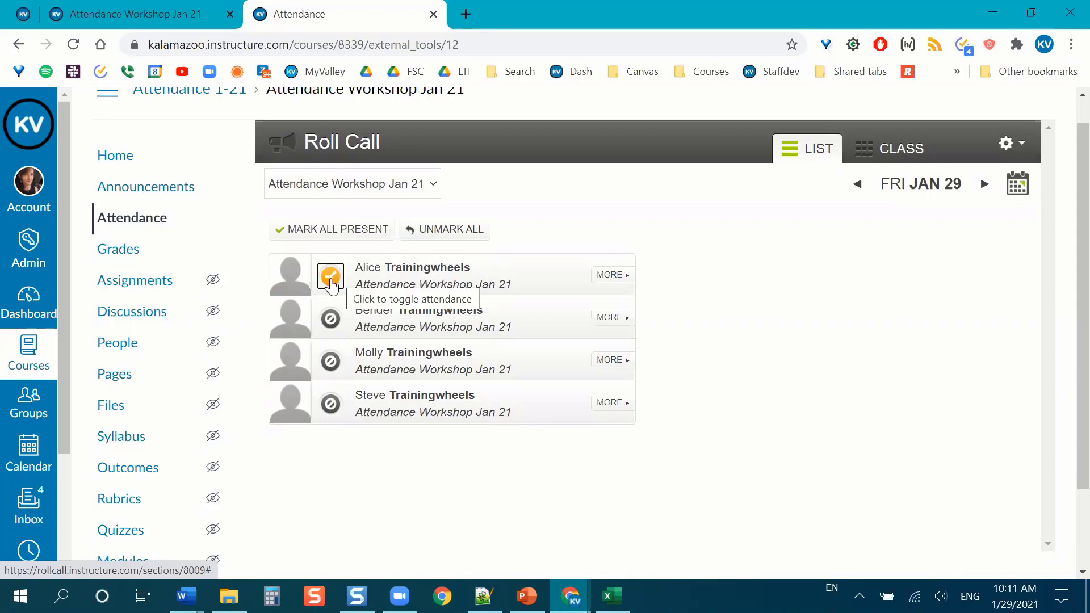
{"action": "left_click", "coordinate": [331, 279]}
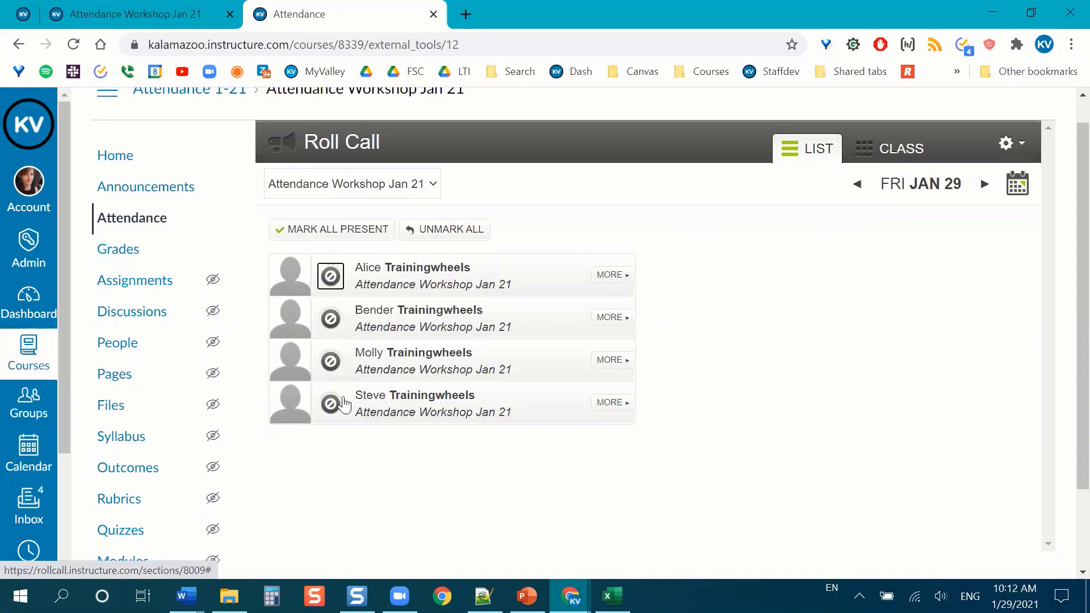
{"action": "left_click", "coordinate": [334, 283]}
{"action": "left_click", "coordinate": [336, 283]}
{"action": "left_click", "coordinate": [336, 283]}
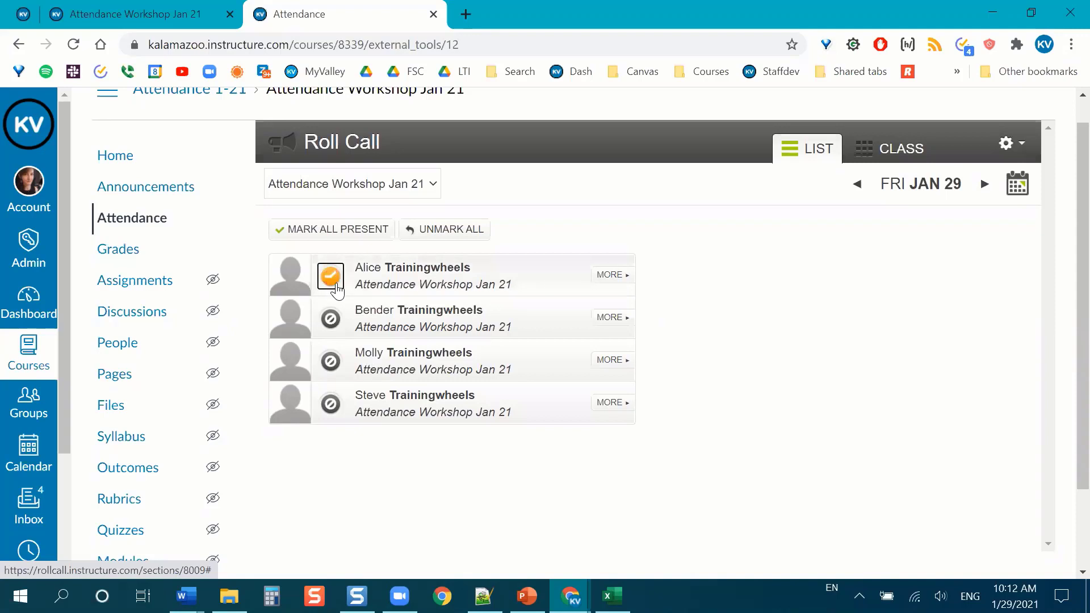
{"action": "left_click", "coordinate": [336, 283]}
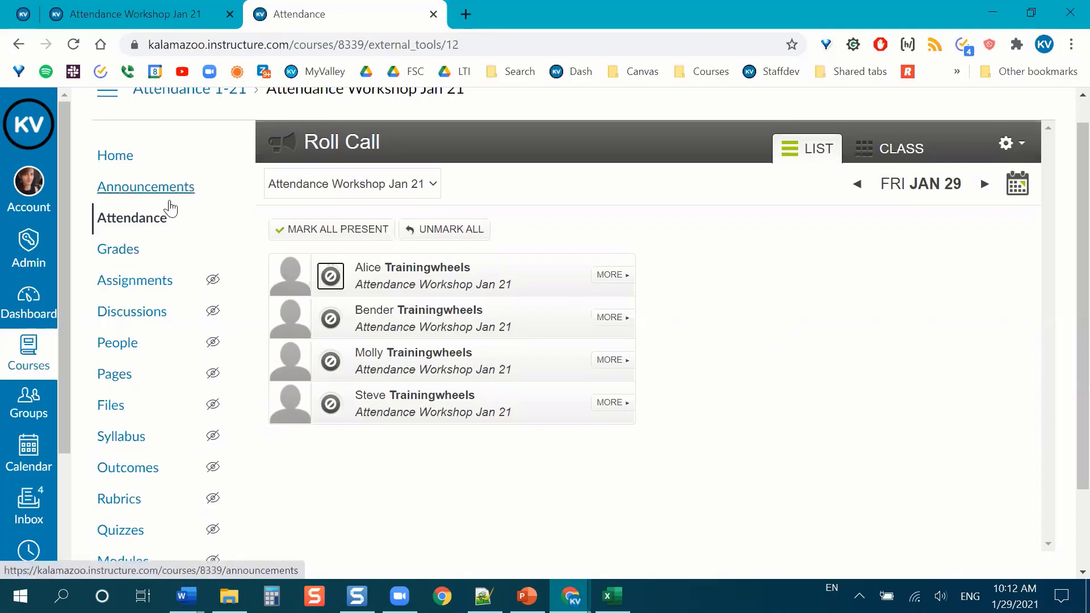
Go to the course's Assignments page, open Attendance in a separate browser tab, and locate the Roll Call Attendance assignment
{"action": "left_click", "coordinate": [122, 296]}
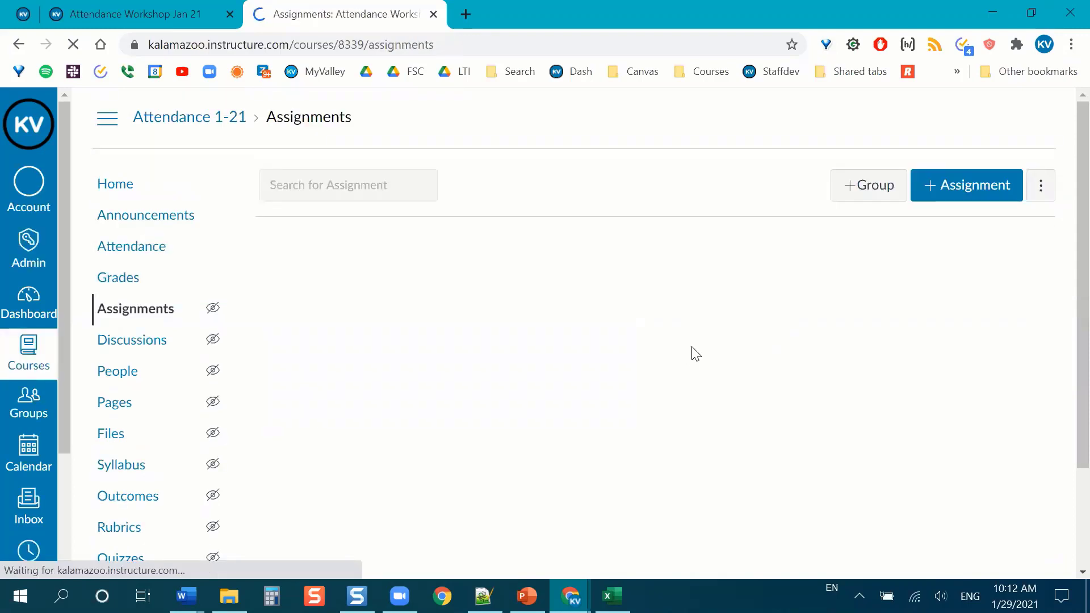
{"action": "left_click", "coordinate": [150, 253]}
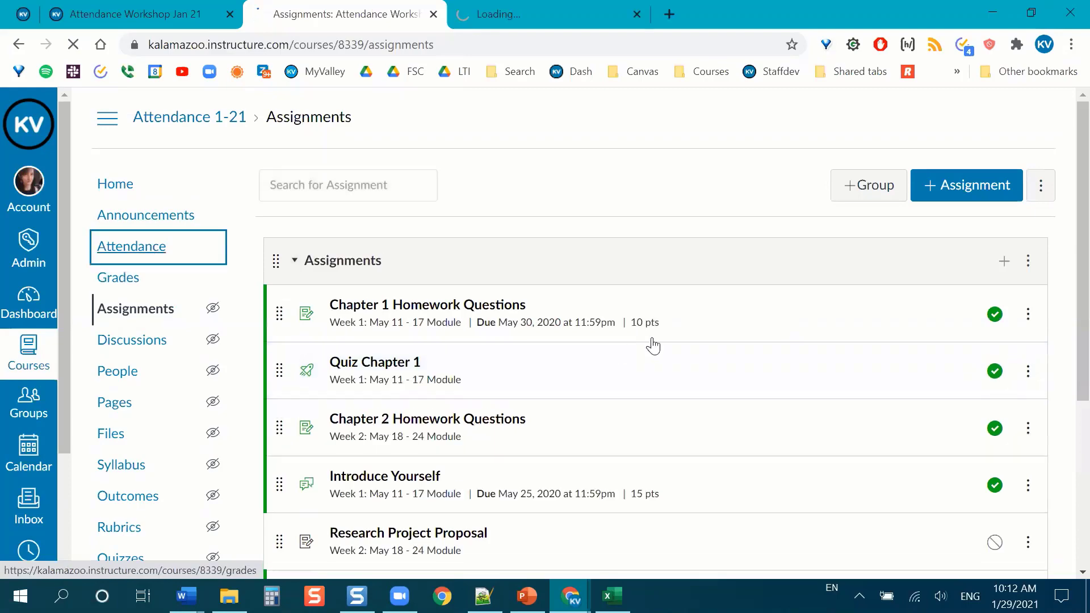
{"action": "scroll", "coordinate": [652, 341], "scroll_direction": "down", "scroll_amount": 3}
{"action": "scroll", "coordinate": [655, 328], "scroll_direction": "down", "scroll_amount": 2}
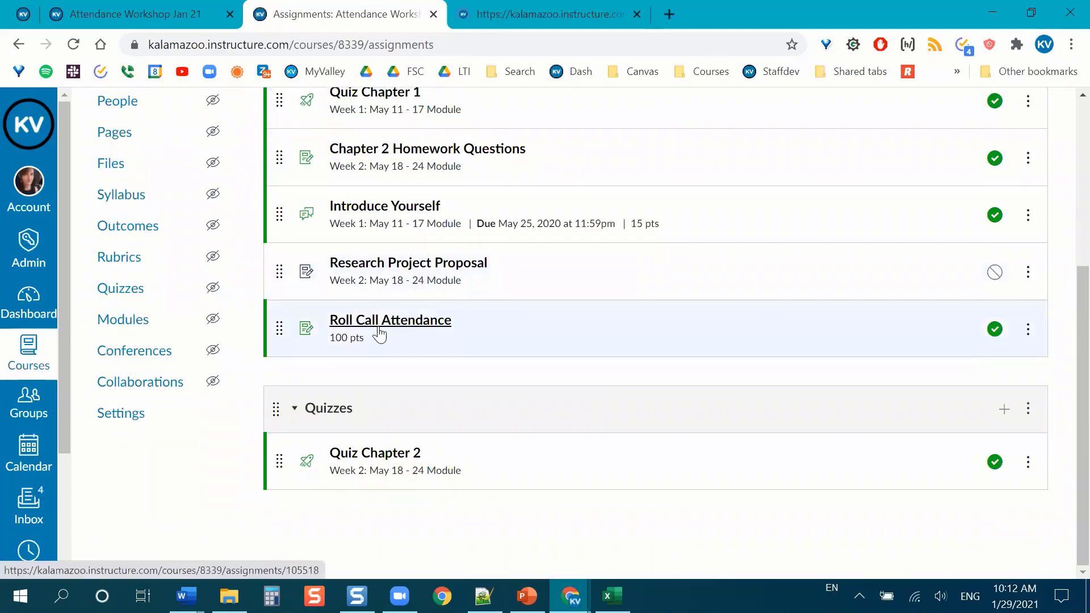
Open the Roll Call Attendance assignment from the assignments list and bring up its settings for editing
{"action": "scroll", "coordinate": [397, 339], "scroll_direction": "up", "scroll_amount": 5}
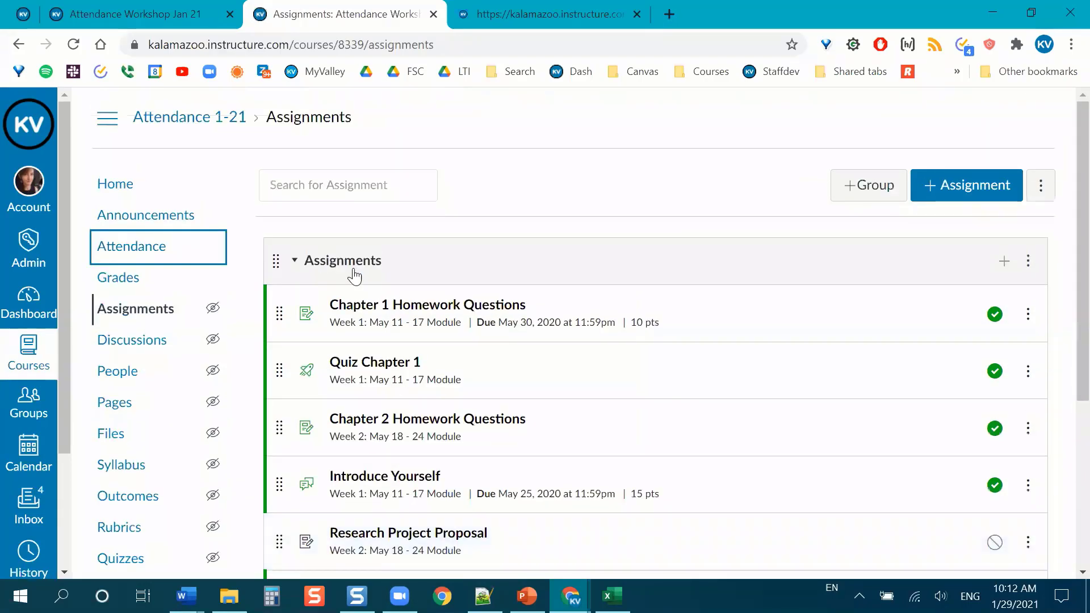
{"action": "scroll", "coordinate": [478, 320], "scroll_direction": "down", "scroll_amount": 5}
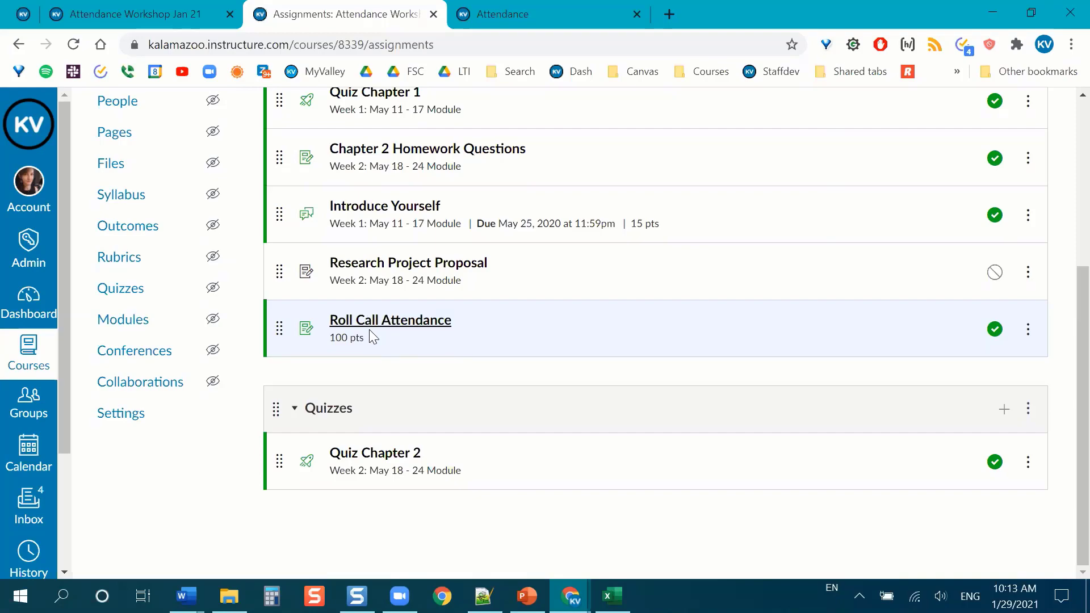
{"action": "scroll", "coordinate": [337, 368], "scroll_direction": "up", "scroll_amount": 5}
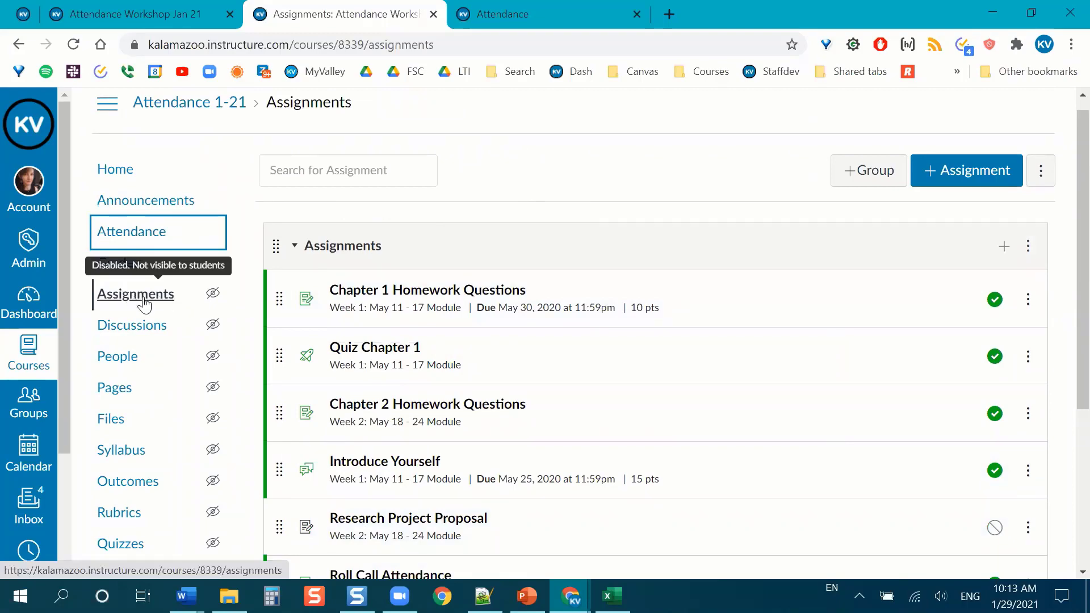
{"action": "scroll", "coordinate": [254, 317], "scroll_direction": "down", "scroll_amount": 4}
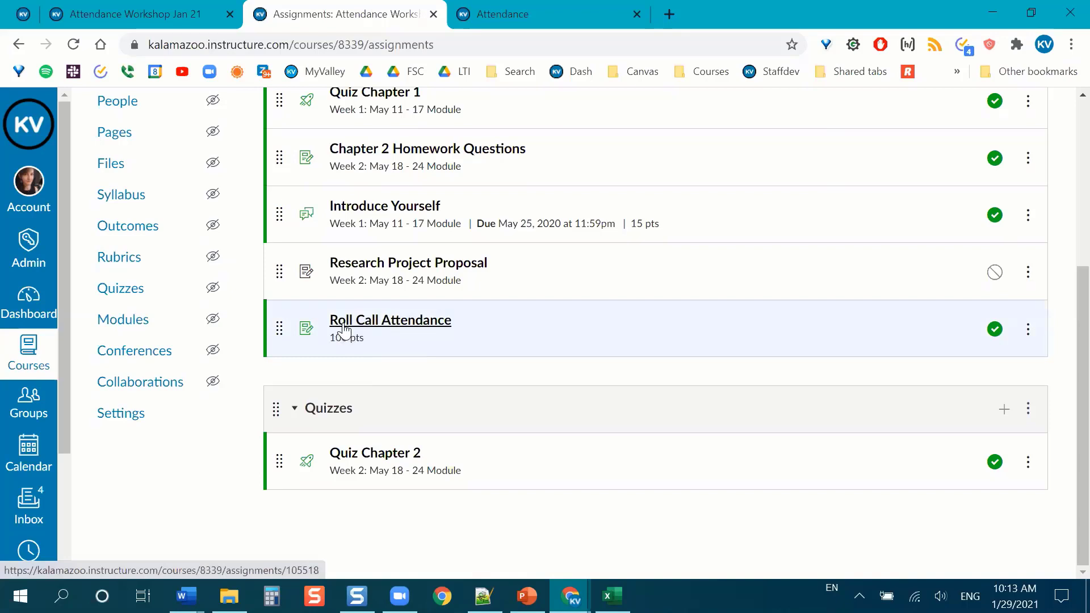
{"action": "left_click", "coordinate": [382, 328]}
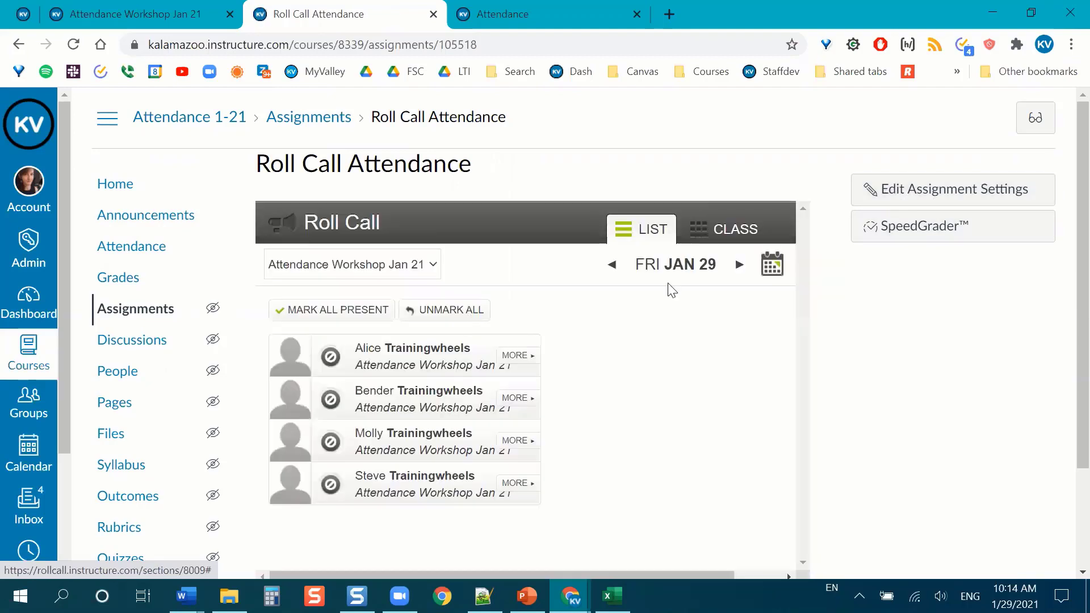
{"action": "left_click", "coordinate": [899, 199]}
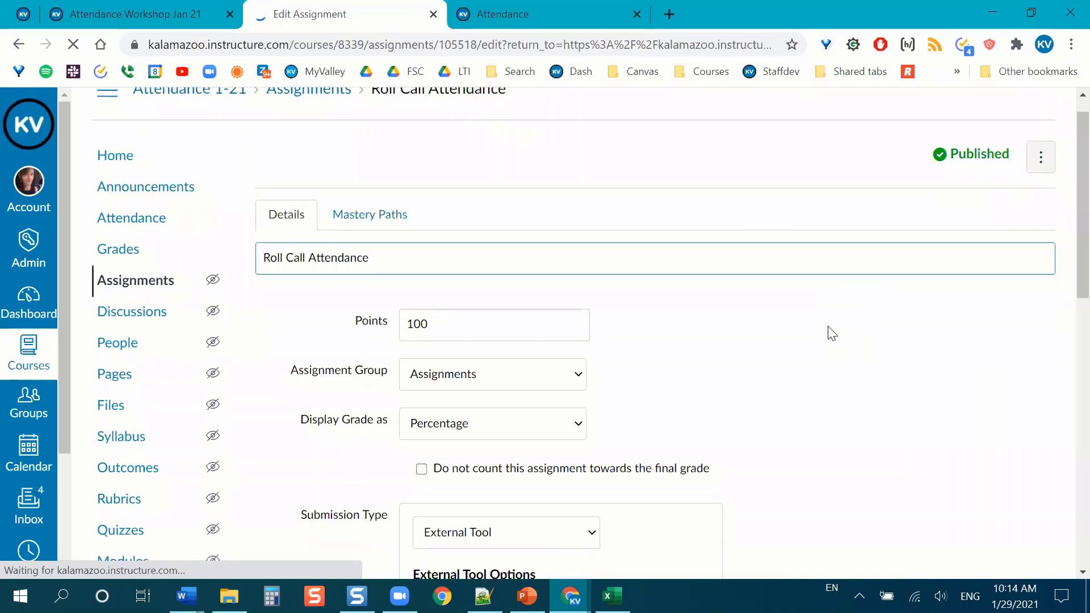
Set the Roll Call Attendance assignment's points to 10
{"action": "scroll", "coordinate": [827, 299], "scroll_direction": "down", "scroll_amount": 1}
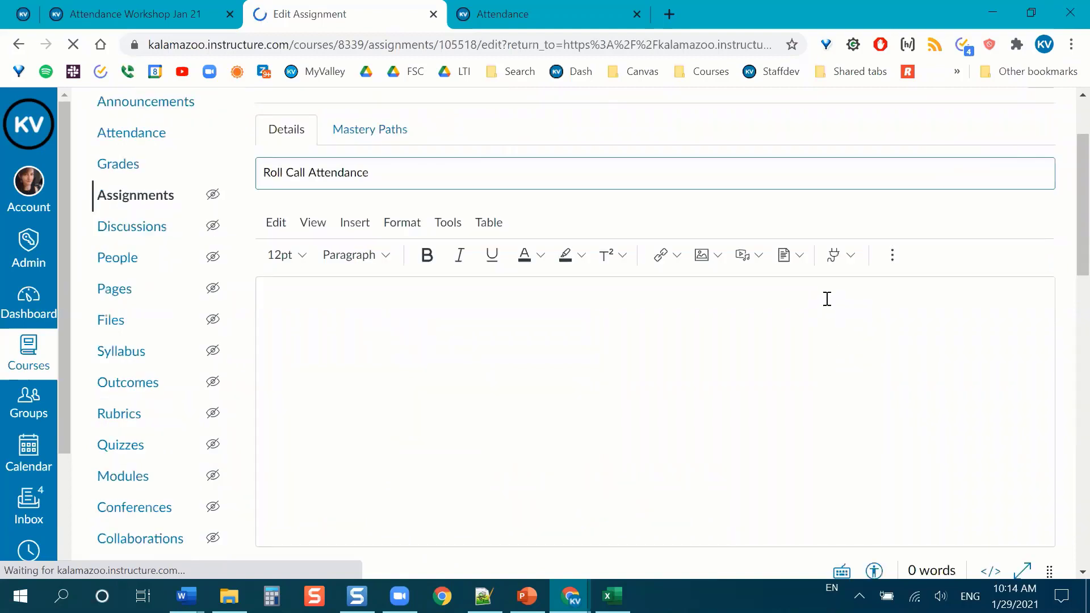
{"action": "scroll", "coordinate": [828, 299], "scroll_direction": "down", "scroll_amount": 3}
{"action": "scroll", "coordinate": [760, 294], "scroll_direction": "down", "scroll_amount": 2}
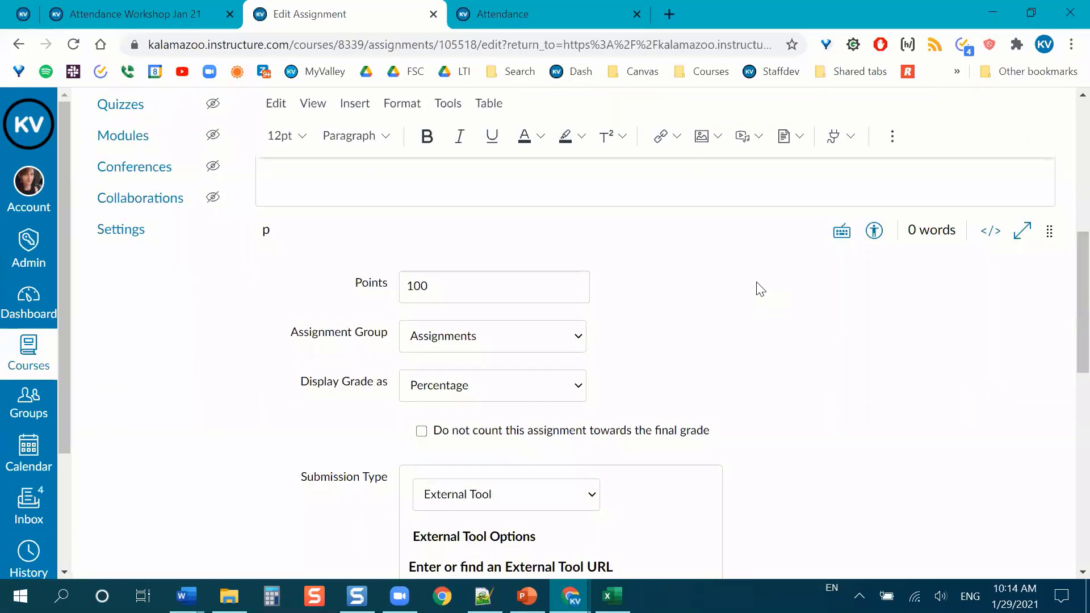
{"action": "scroll", "coordinate": [760, 289], "scroll_direction": "down", "scroll_amount": 1}
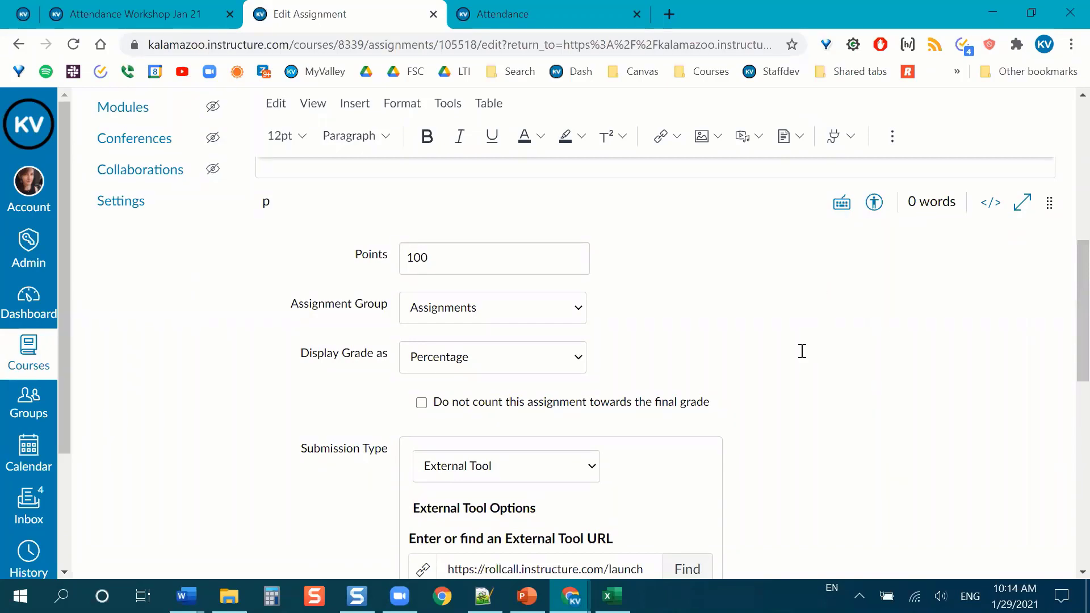
{"action": "scroll", "coordinate": [303, 236], "scroll_direction": "up", "scroll_amount": 5}
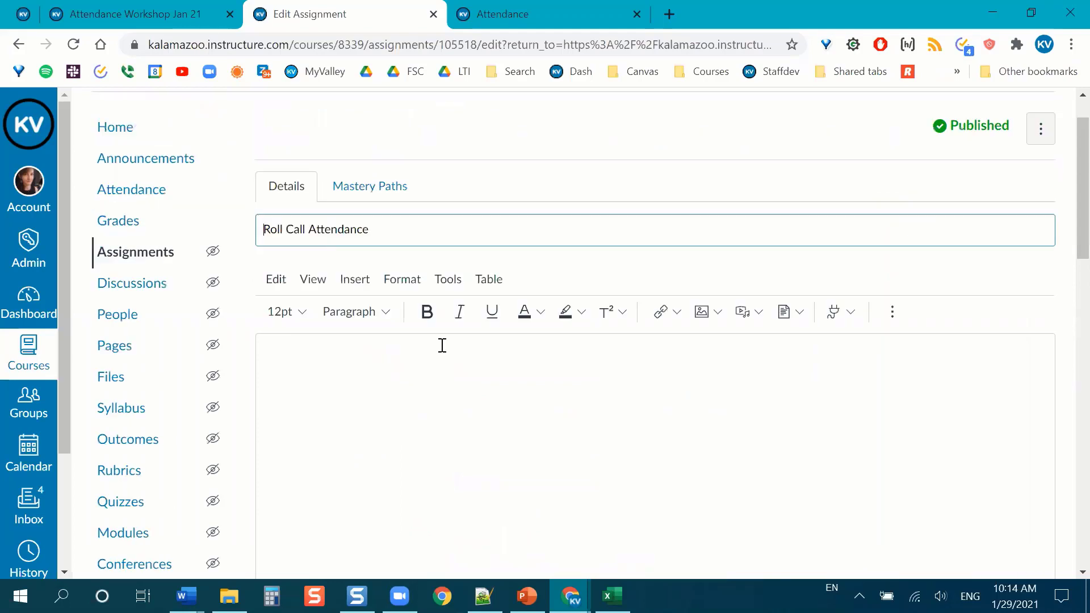
{"action": "scroll", "coordinate": [441, 343], "scroll_direction": "down", "scroll_amount": 2}
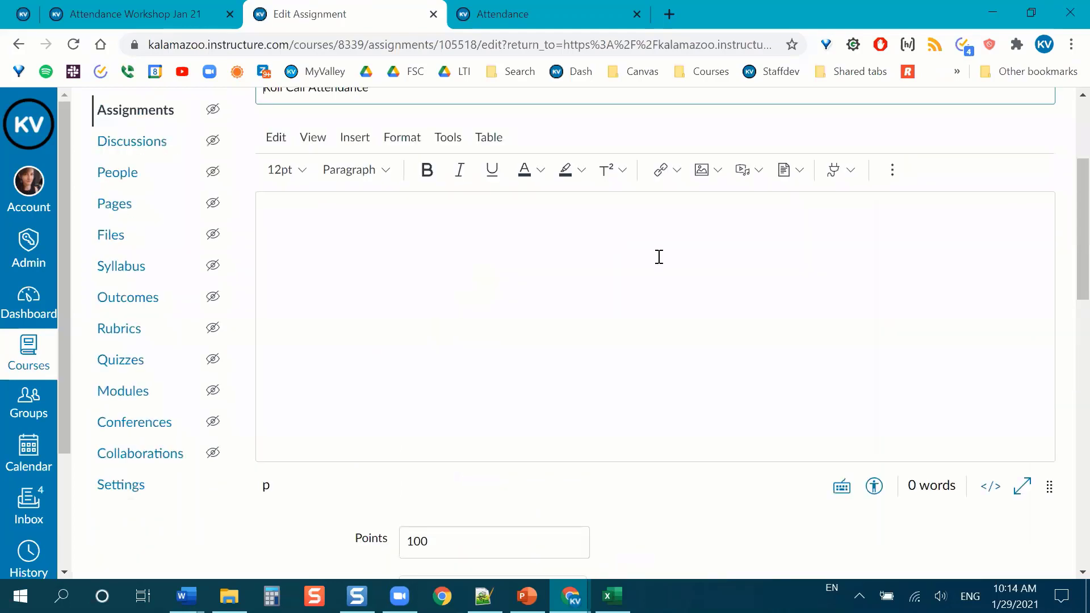
{"action": "scroll", "coordinate": [683, 265], "scroll_direction": "down", "scroll_amount": 1}
{"action": "scroll", "coordinate": [486, 256], "scroll_direction": "down", "scroll_amount": 2}
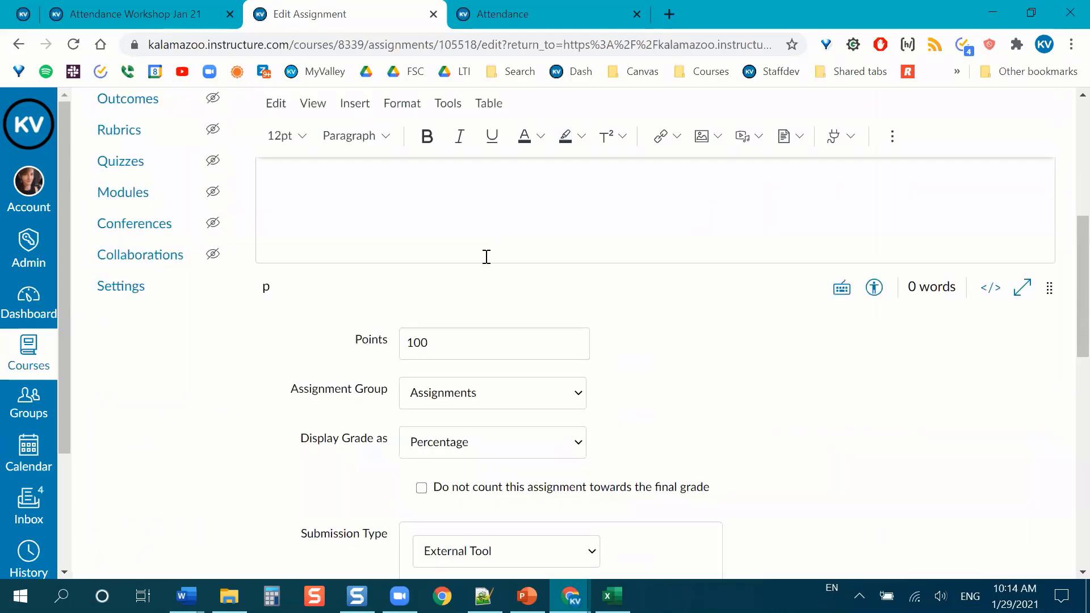
{"action": "scroll", "coordinate": [426, 258], "scroll_direction": "down", "scroll_amount": 1}
{"action": "left_click_drag", "start_coordinate": [429, 259], "coordinate": [353, 283]}
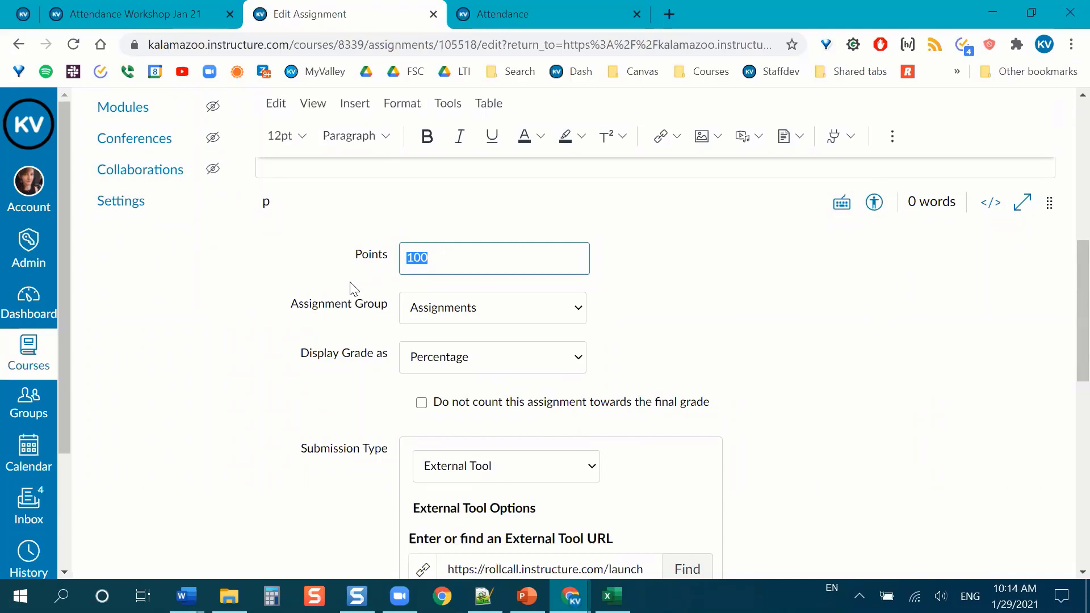
{"action": "type", "text": "1"}
In the separate Attendance tab, mark the first listed student present for January 29, and return to the assignment being edited
{"action": "left_click", "coordinate": [574, 8]}
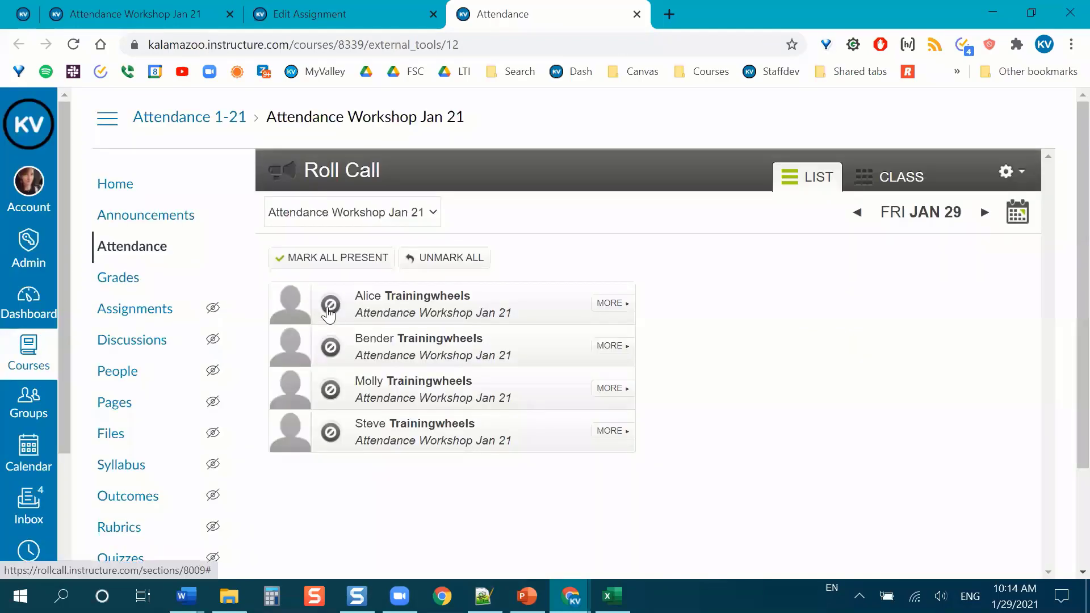
{"action": "left_click", "coordinate": [329, 307]}
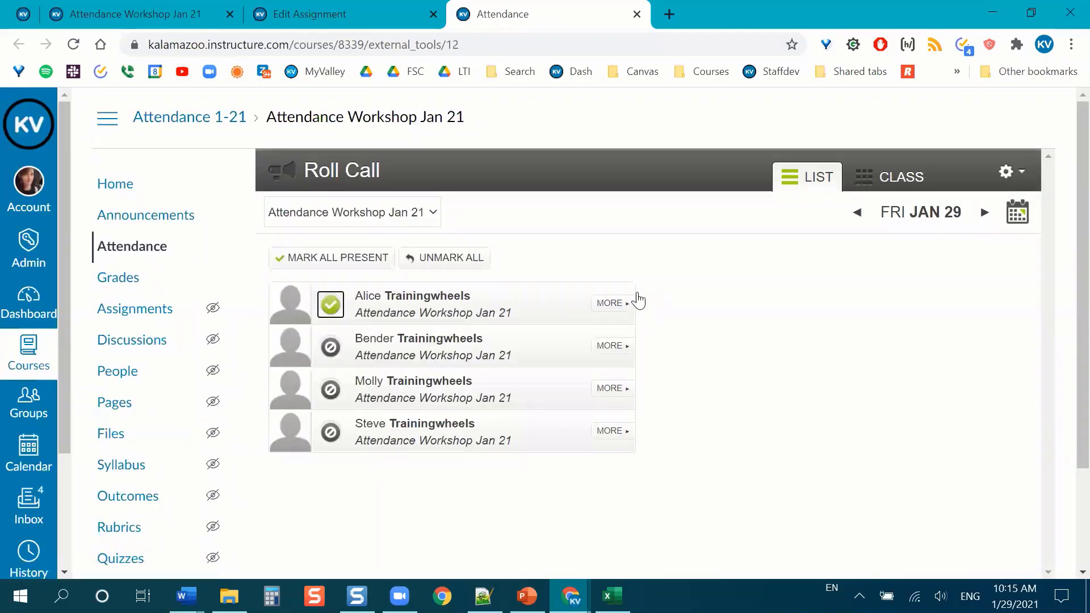
{"action": "left_click", "coordinate": [335, 14]}
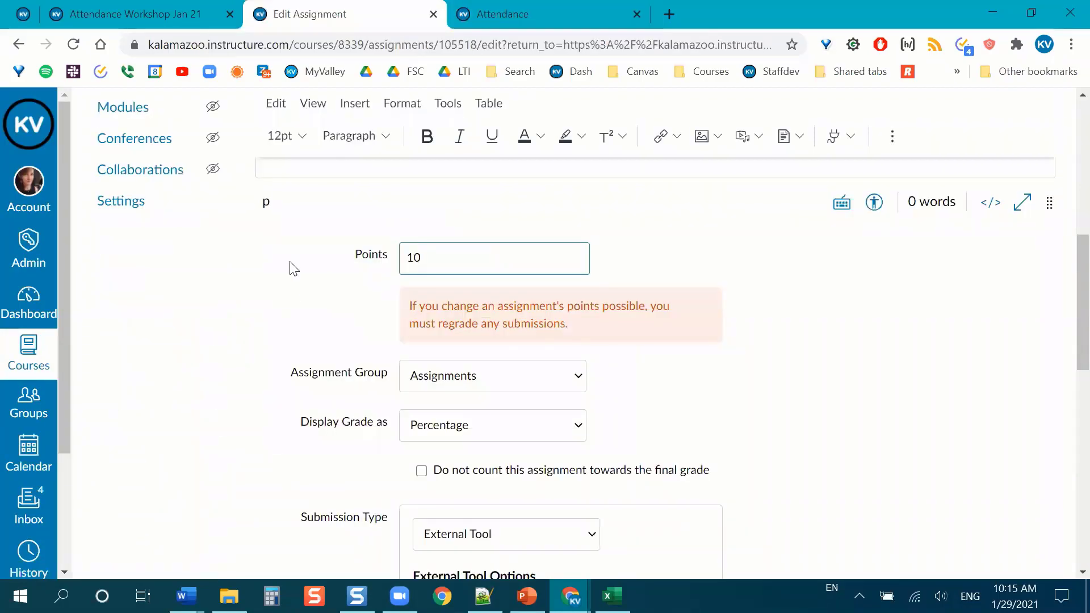
Check the assignment's points field and view the available Assignment Group options without choosing a different group
{"action": "scroll", "coordinate": [293, 257], "scroll_direction": "down", "scroll_amount": 1}
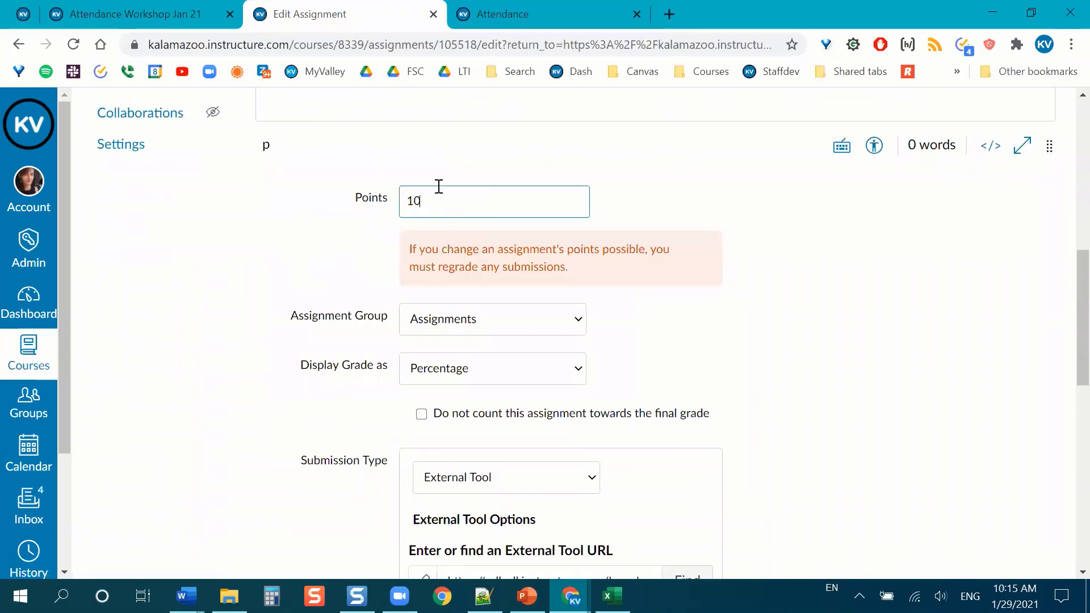
{"action": "scroll", "coordinate": [438, 186], "scroll_direction": "down", "scroll_amount": 1}
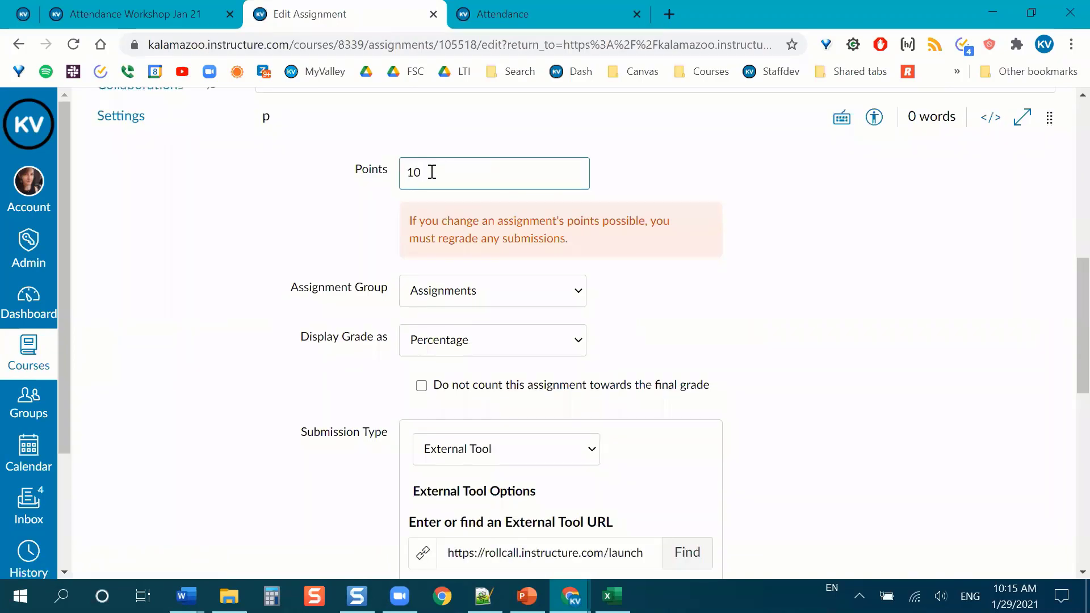
{"action": "double_click", "coordinate": [431, 172]}
{"action": "scroll", "coordinate": [440, 213], "scroll_direction": "down", "scroll_amount": 1}
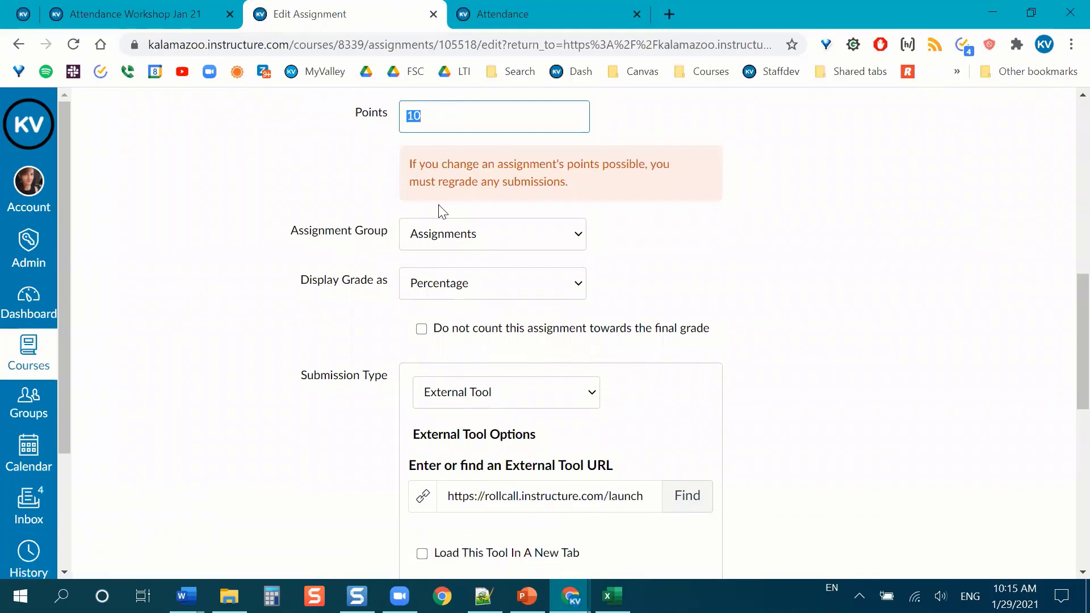
{"action": "left_click", "coordinate": [436, 245]}
{"action": "scroll", "coordinate": [431, 267], "scroll_direction": "down", "scroll_amount": 1}
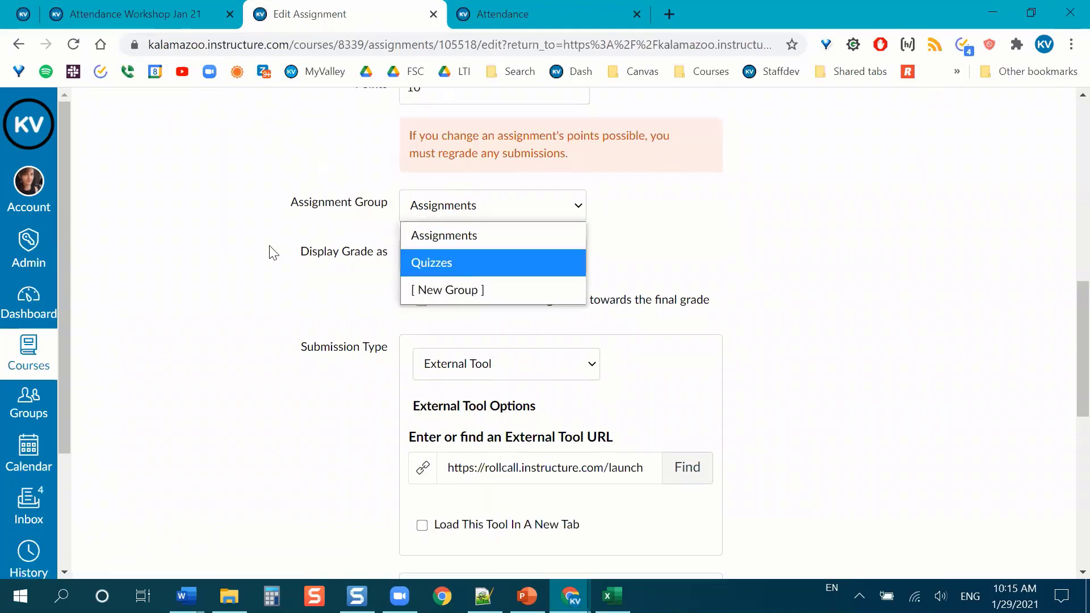
{"action": "left_click", "coordinate": [362, 248]}
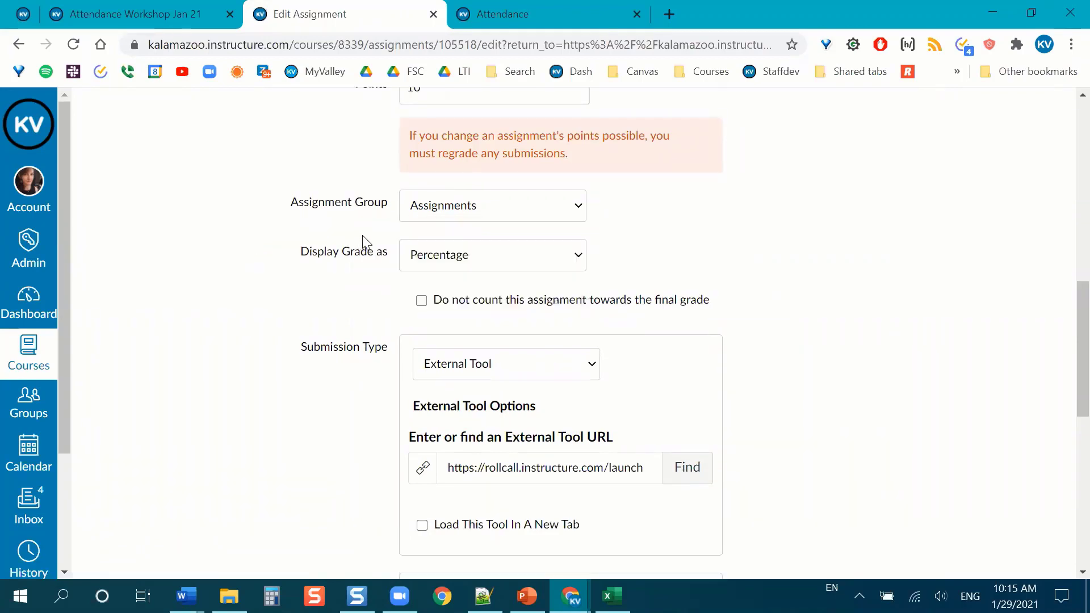
Set the Roll Call Attendance assignment's grade display to Points
{"action": "scroll", "coordinate": [364, 243], "scroll_direction": "down", "scroll_amount": 2}
{"action": "scroll", "coordinate": [324, 187], "scroll_direction": "down", "scroll_amount": 1}
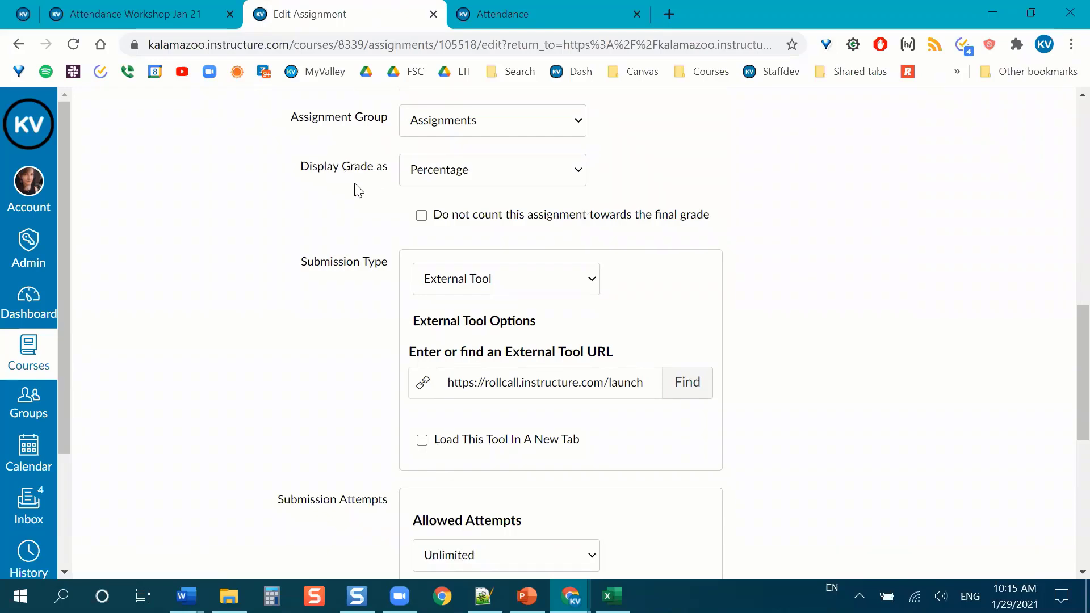
{"action": "left_click", "coordinate": [433, 178]}
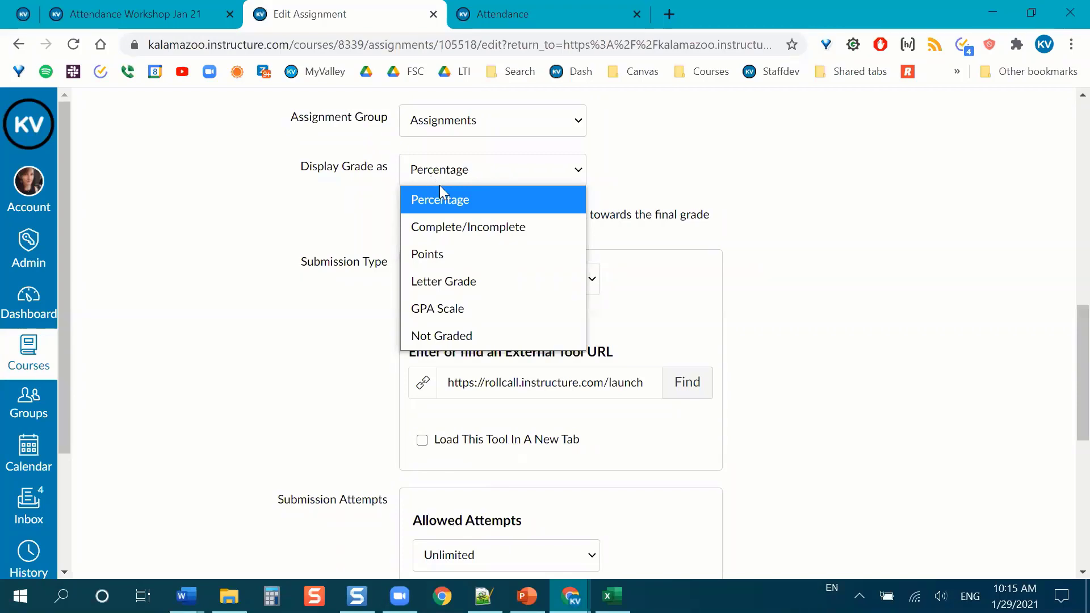
{"action": "left_click", "coordinate": [430, 257]}
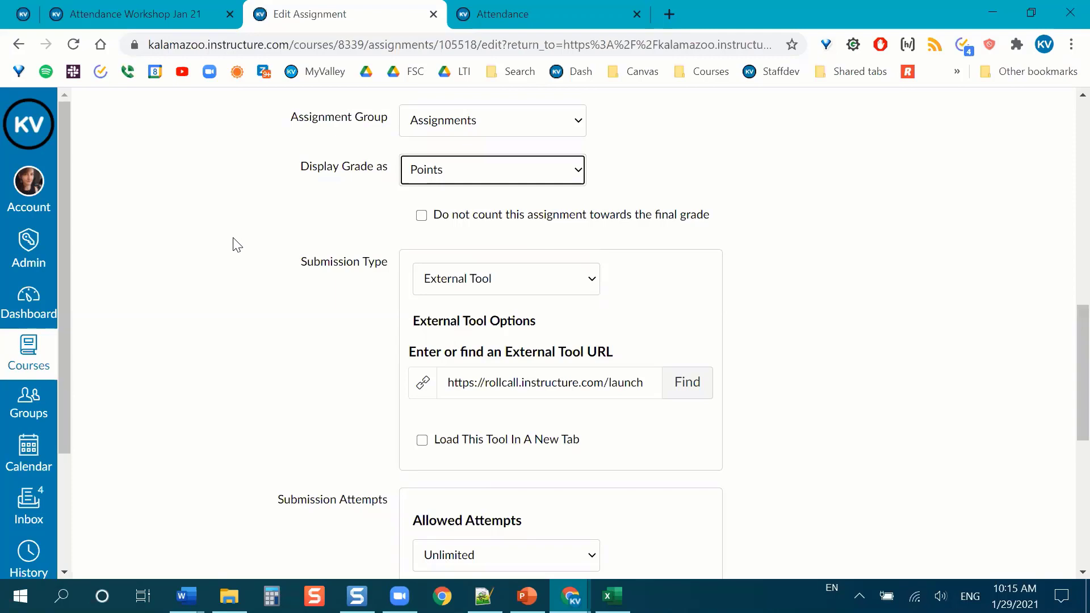
Recheck the assignment's points value, and examine the final-grade and submission type options below it
{"action": "scroll", "coordinate": [292, 287], "scroll_direction": "up", "scroll_amount": 3}
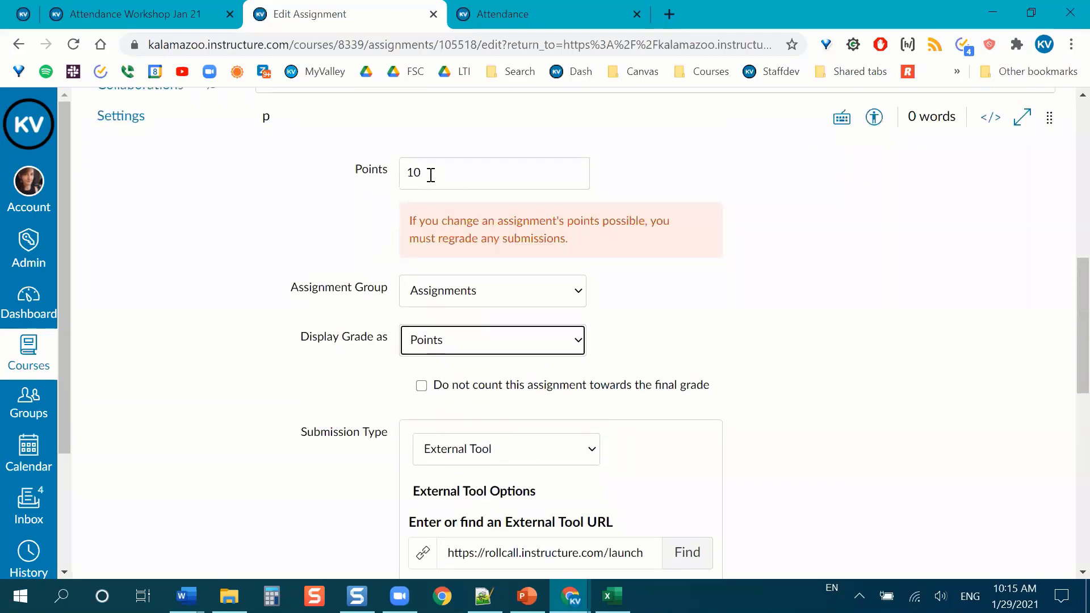
{"action": "left_click_drag", "start_coordinate": [424, 170], "coordinate": [405, 171]}
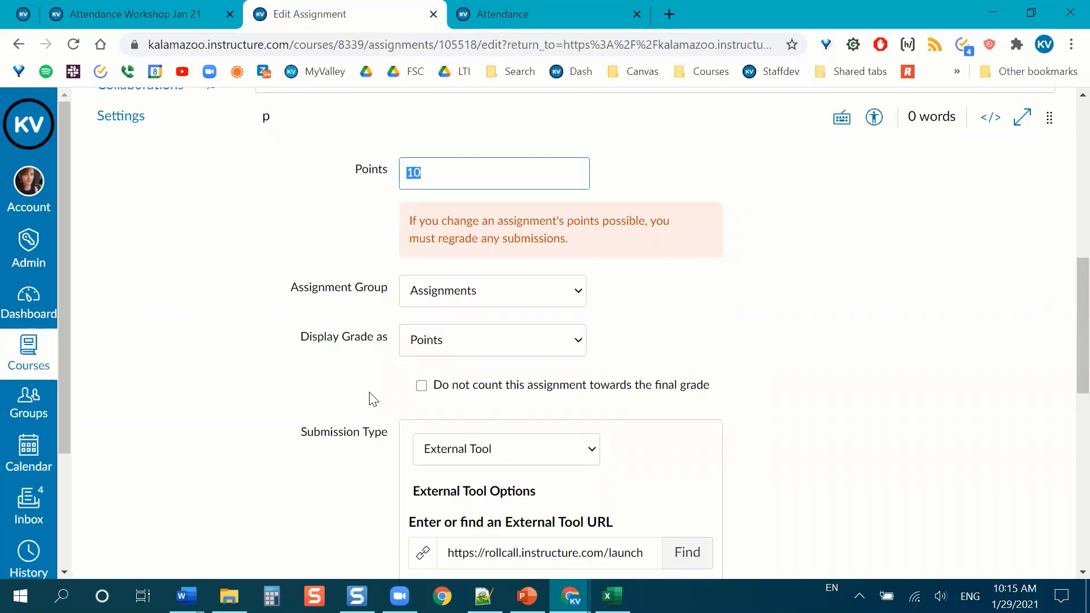
{"action": "scroll", "coordinate": [419, 350], "scroll_direction": "down", "scroll_amount": 1}
{"action": "scroll", "coordinate": [454, 284], "scroll_direction": "down", "scroll_amount": 1}
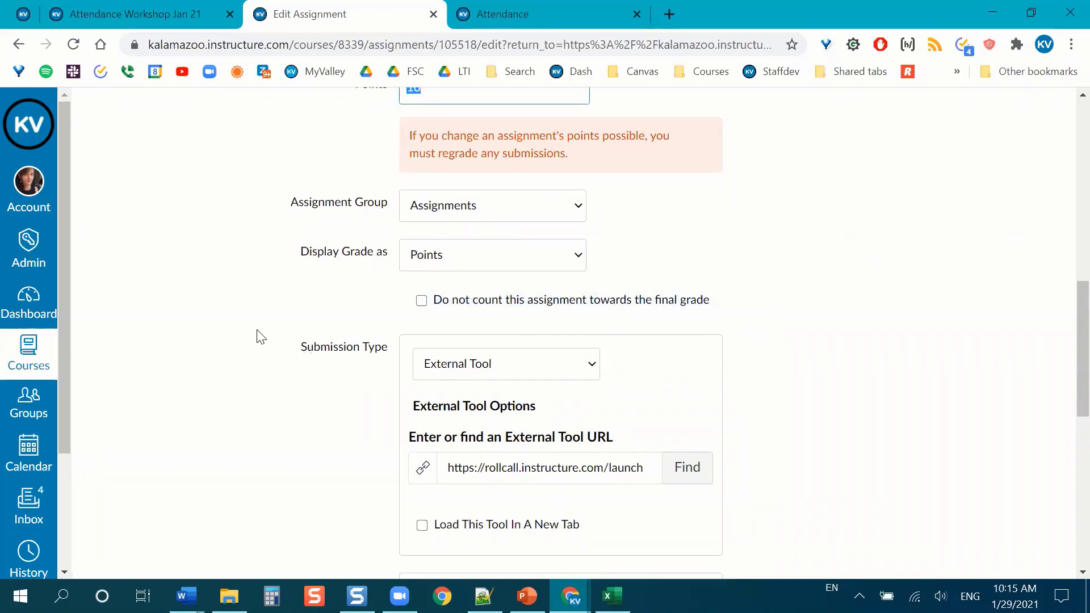
{"action": "scroll", "coordinate": [268, 304], "scroll_direction": "down", "scroll_amount": 1}
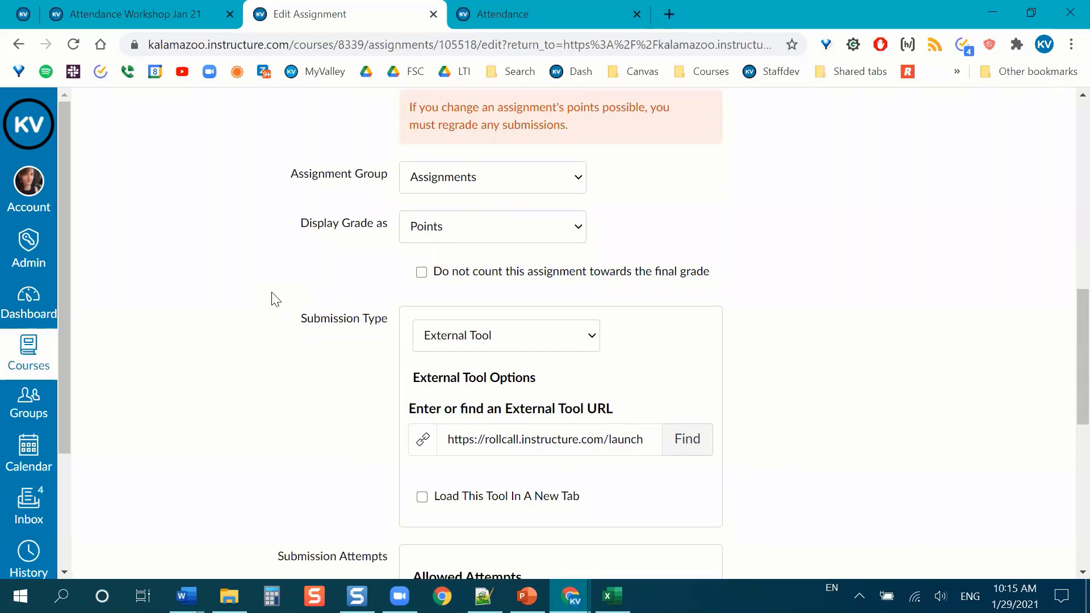
Enable "Do not count attendance toward final grade" in the Roll Call settings, and compare it with the assignment's own final-grade option
{"action": "scroll", "coordinate": [482, 231], "scroll_direction": "down", "scroll_amount": 2}
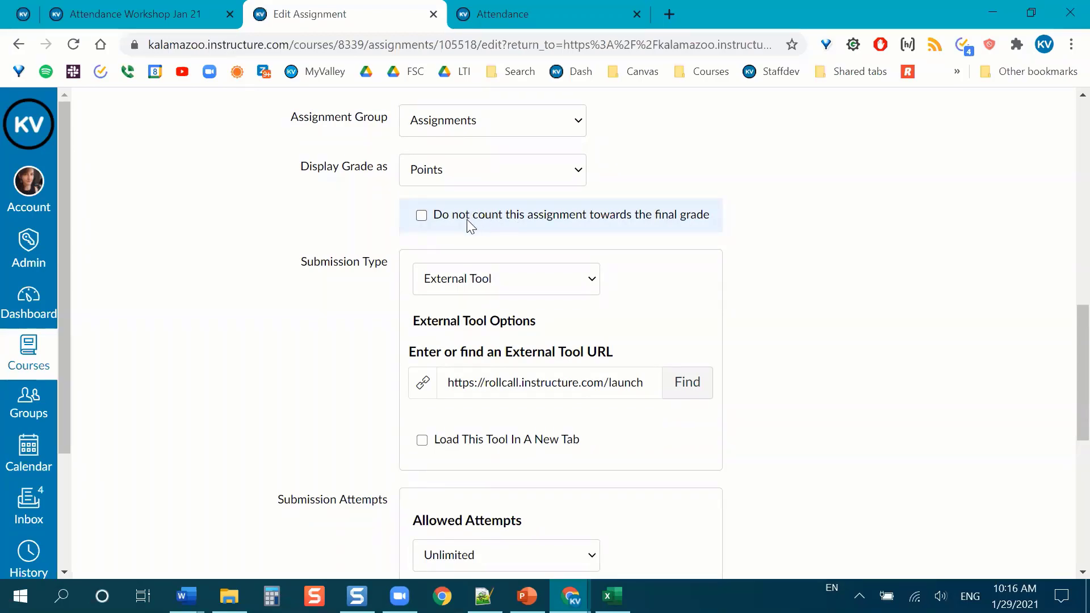
{"action": "left_click", "coordinate": [523, 8]}
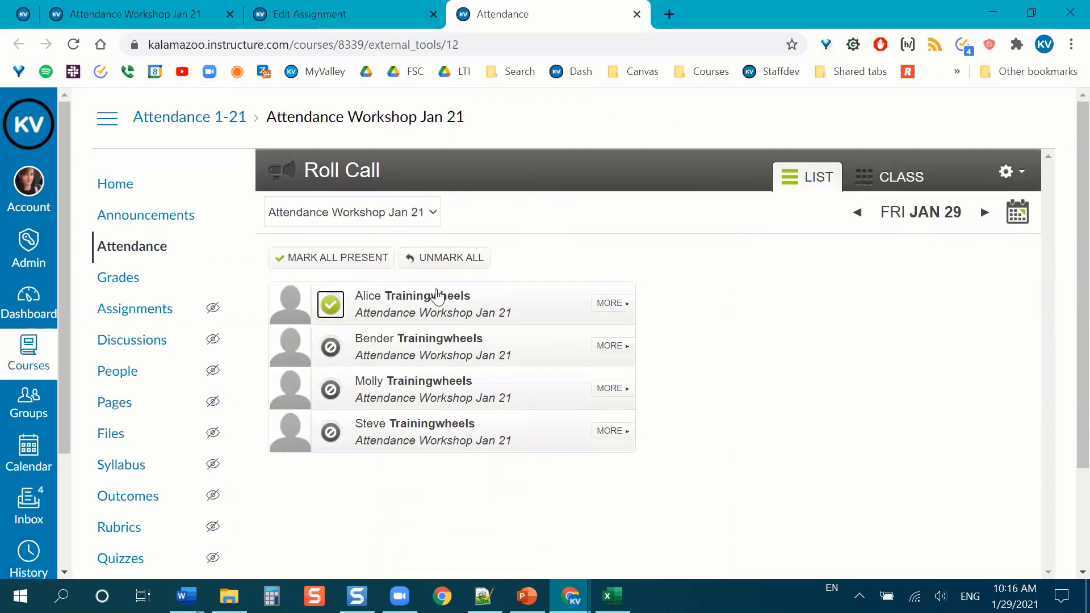
{"action": "left_click", "coordinate": [1009, 173]}
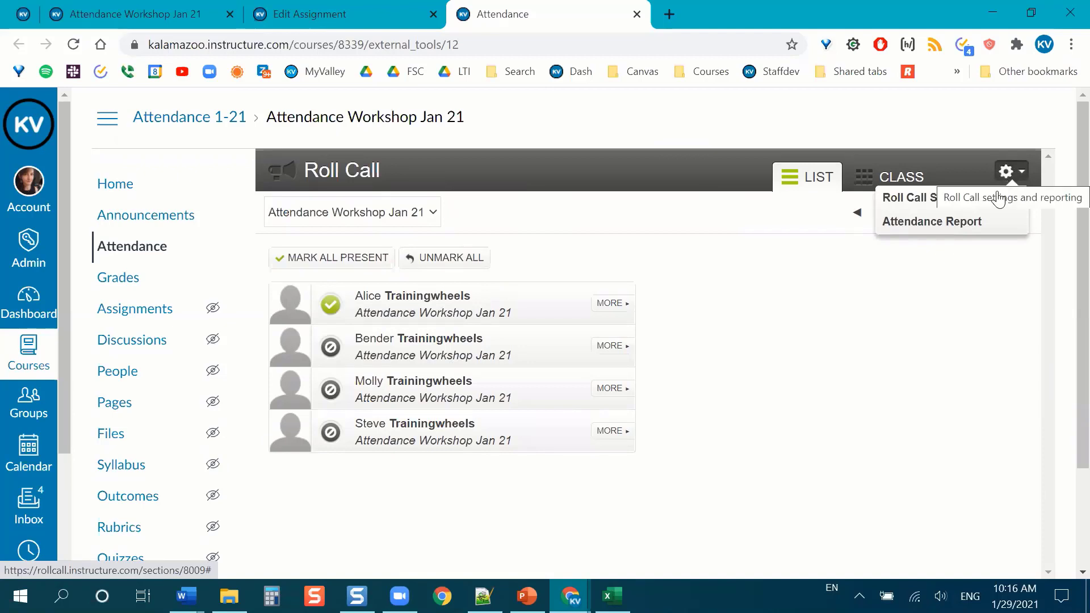
{"action": "left_click", "coordinate": [932, 200]}
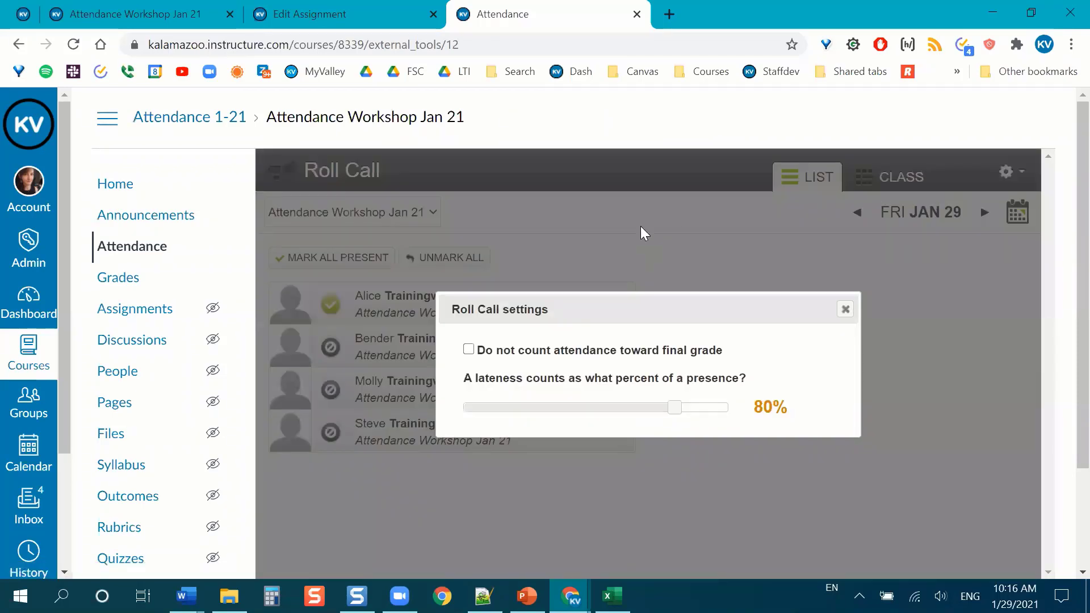
{"action": "scroll", "coordinate": [625, 230], "scroll_direction": "down", "scroll_amount": 1}
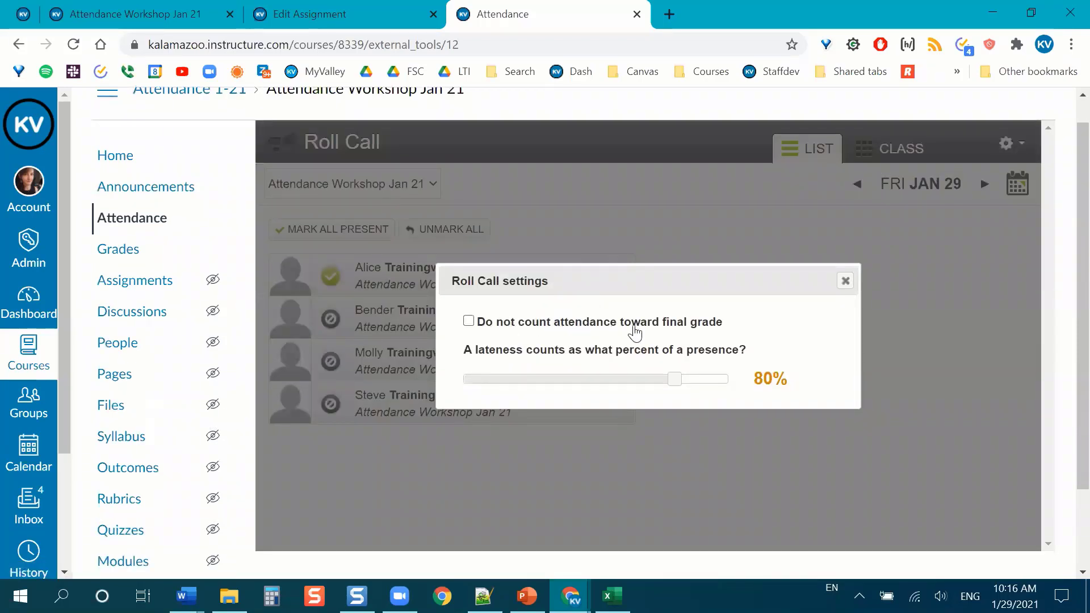
{"action": "left_click", "coordinate": [469, 323]}
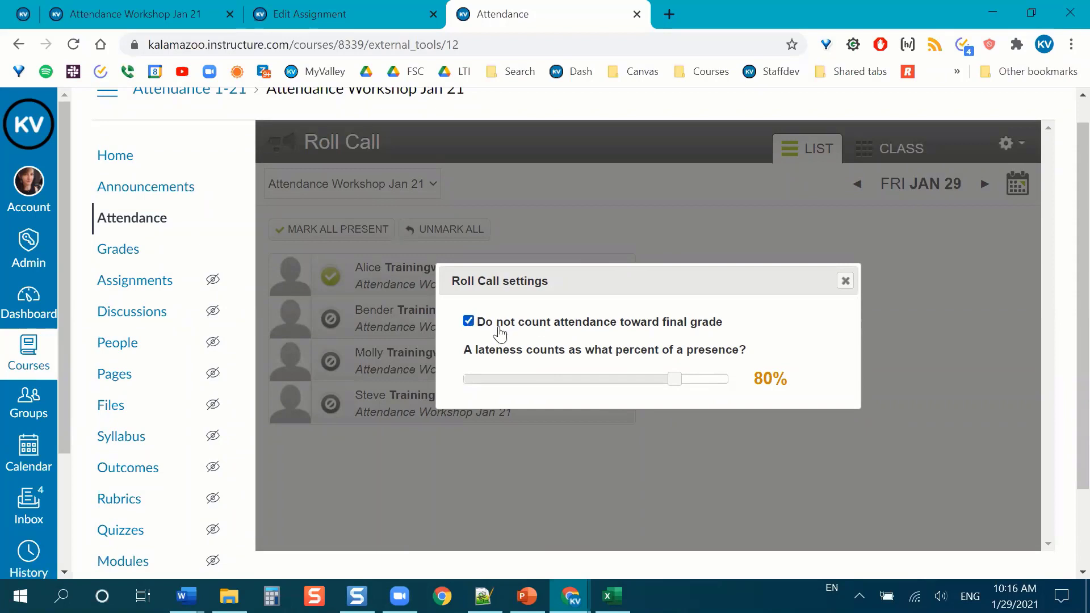
{"action": "left_click", "coordinate": [368, 9]}
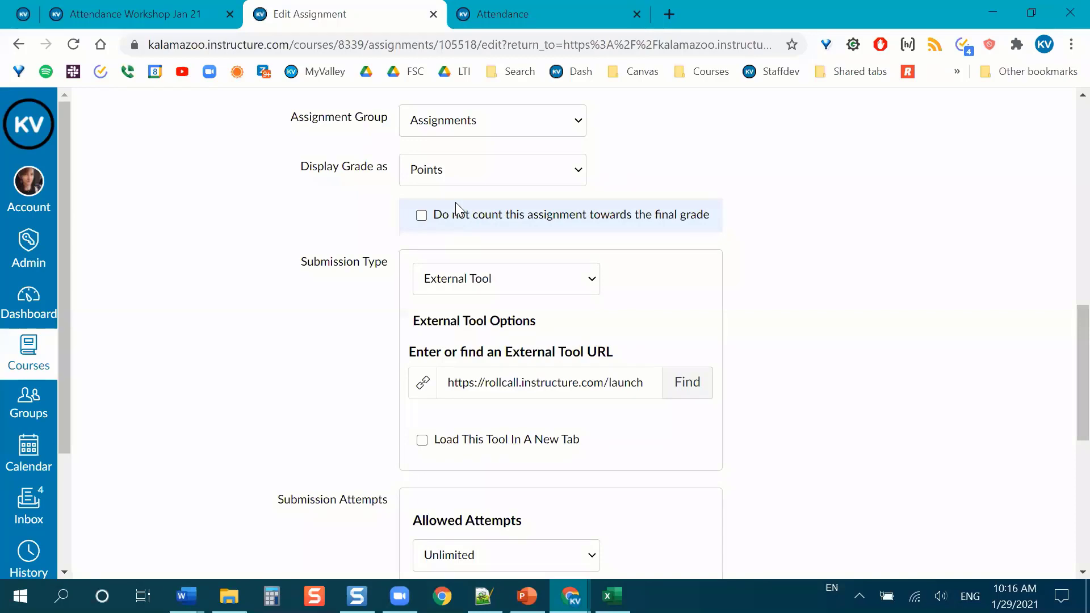
Lower the share of a presence that a lateness counts for to 50% in the Roll Call settings, and close them
{"action": "left_click", "coordinate": [488, 12]}
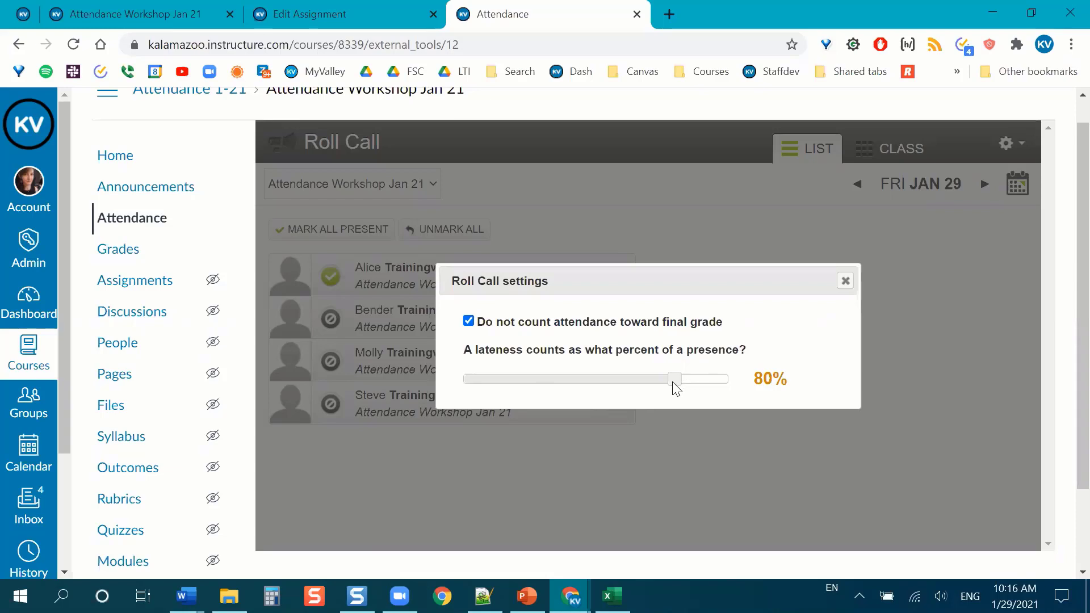
{"action": "left_click_drag", "start_coordinate": [669, 384], "coordinate": [620, 387]}
{"action": "left_click_drag", "start_coordinate": [612, 383], "coordinate": [612, 384]}
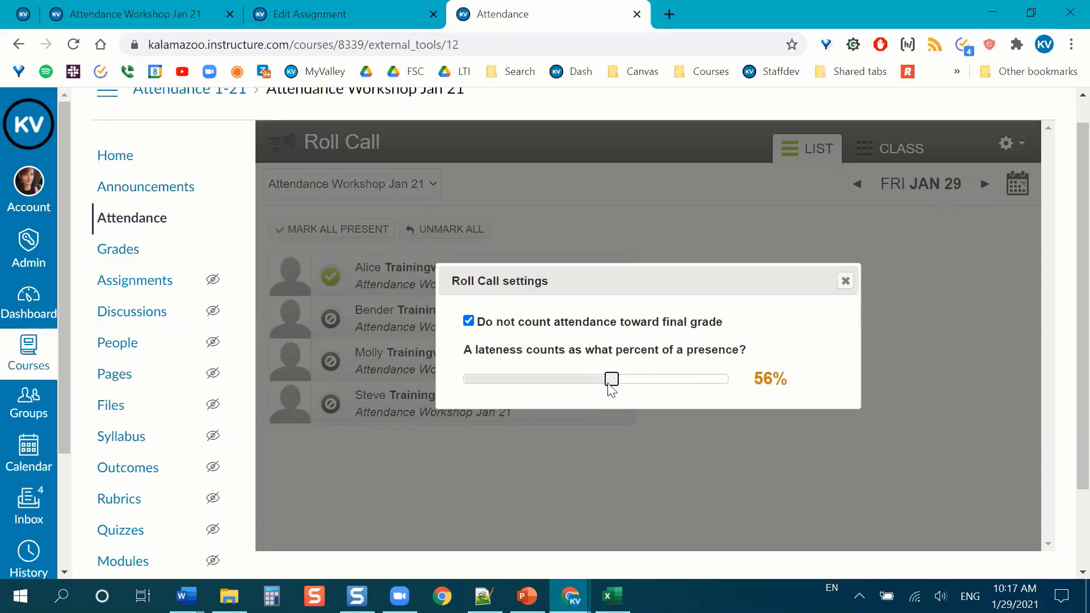
{"action": "left_click_drag", "start_coordinate": [608, 384], "coordinate": [600, 391]}
{"action": "left_click_drag", "start_coordinate": [601, 391], "coordinate": [599, 391]}
{"action": "left_click", "coordinate": [846, 282]}
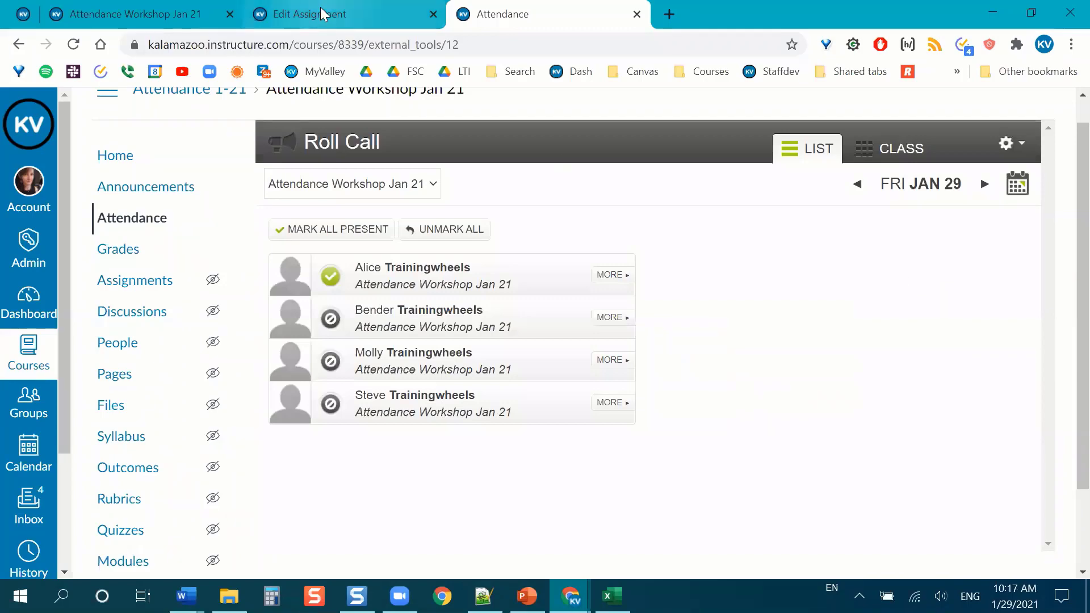
Return to the Roll Call Attendance assignment being edited, and review its points, assignment group and grade display settings
{"action": "left_click", "coordinate": [321, 14]}
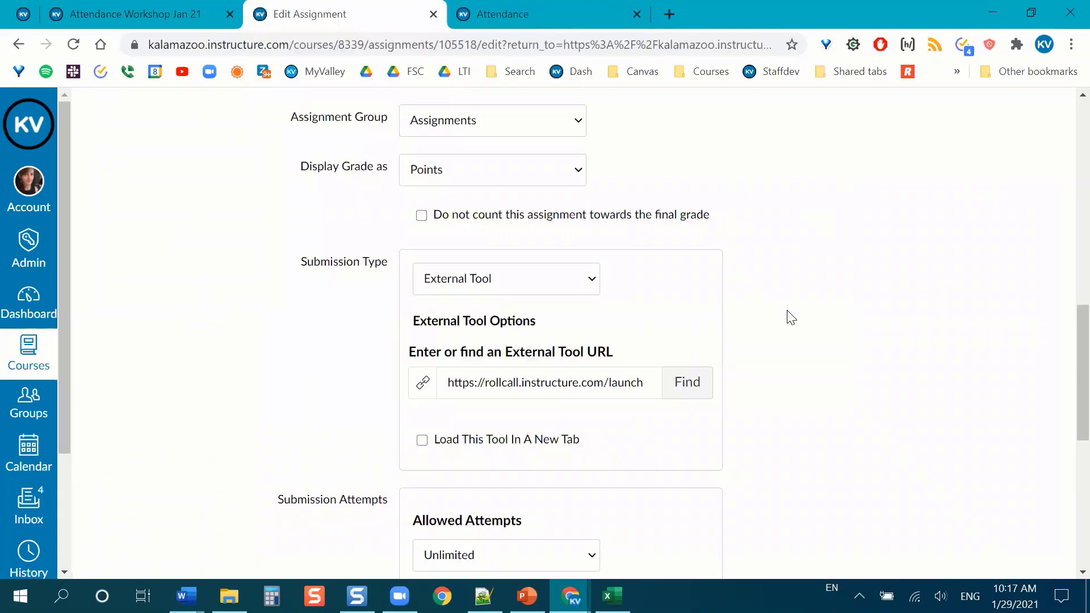
{"action": "scroll", "coordinate": [791, 317], "scroll_direction": "up", "scroll_amount": 10}
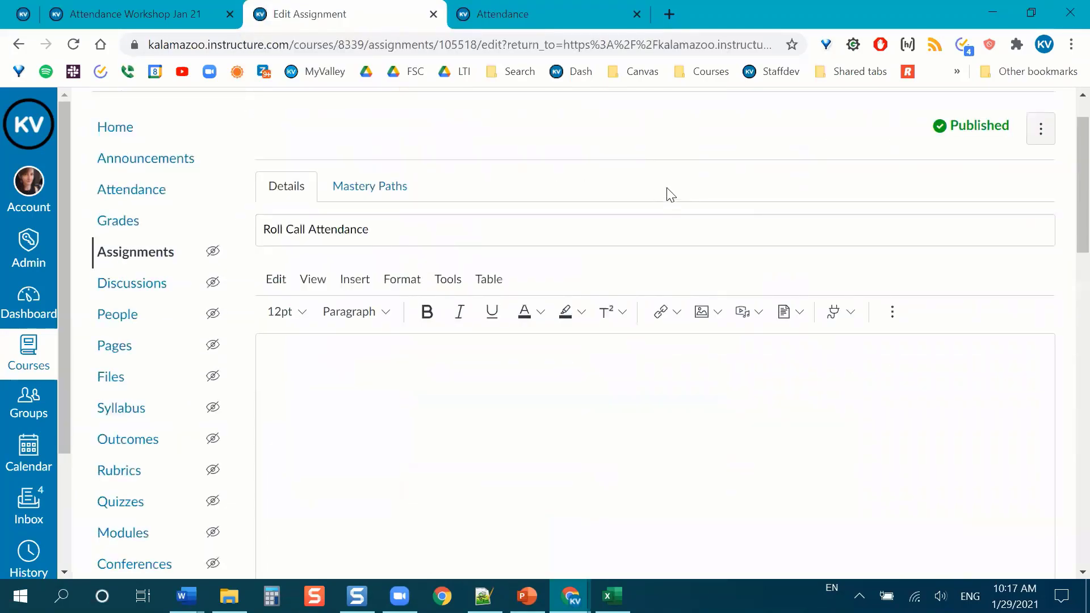
{"action": "scroll", "coordinate": [669, 194], "scroll_direction": "down", "scroll_amount": 8}
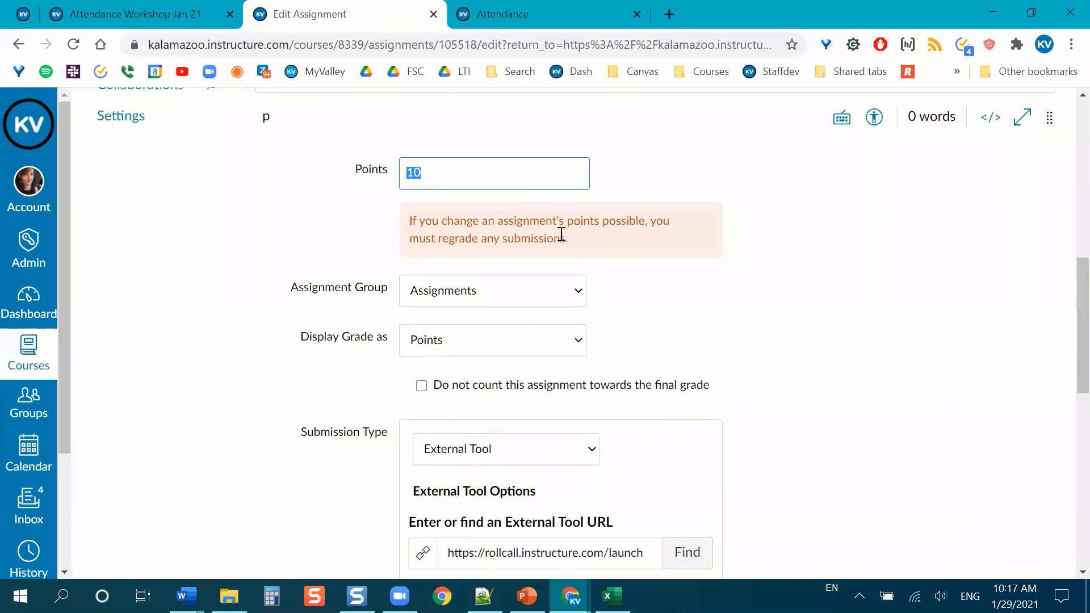
{"action": "scroll", "coordinate": [560, 231], "scroll_direction": "down", "scroll_amount": 2}
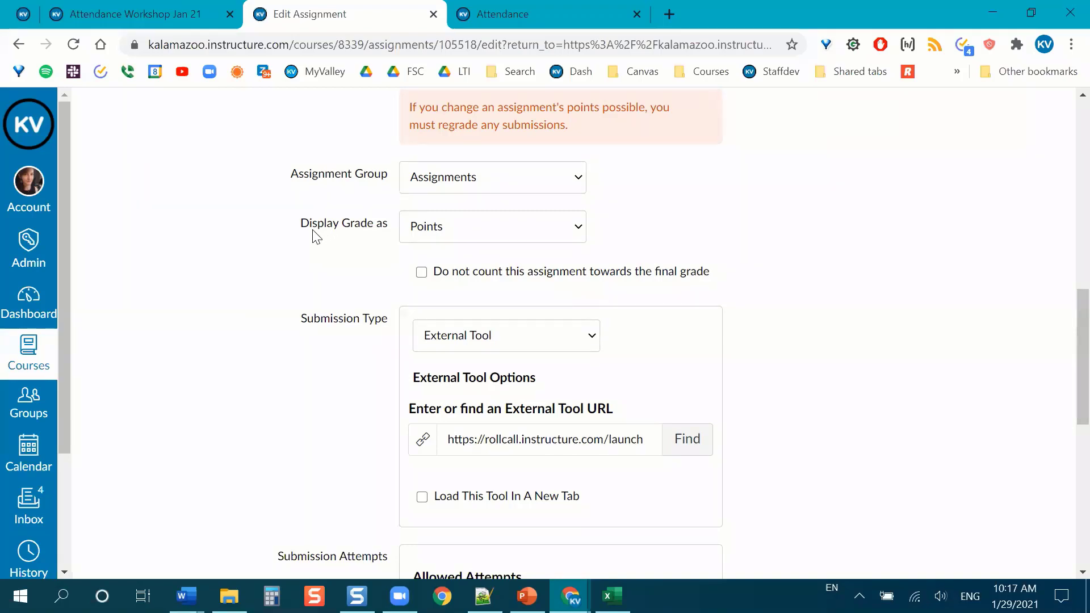
Try Not Graded as the assignment's grade display, and switch it back to Points
{"action": "left_click", "coordinate": [496, 238]}
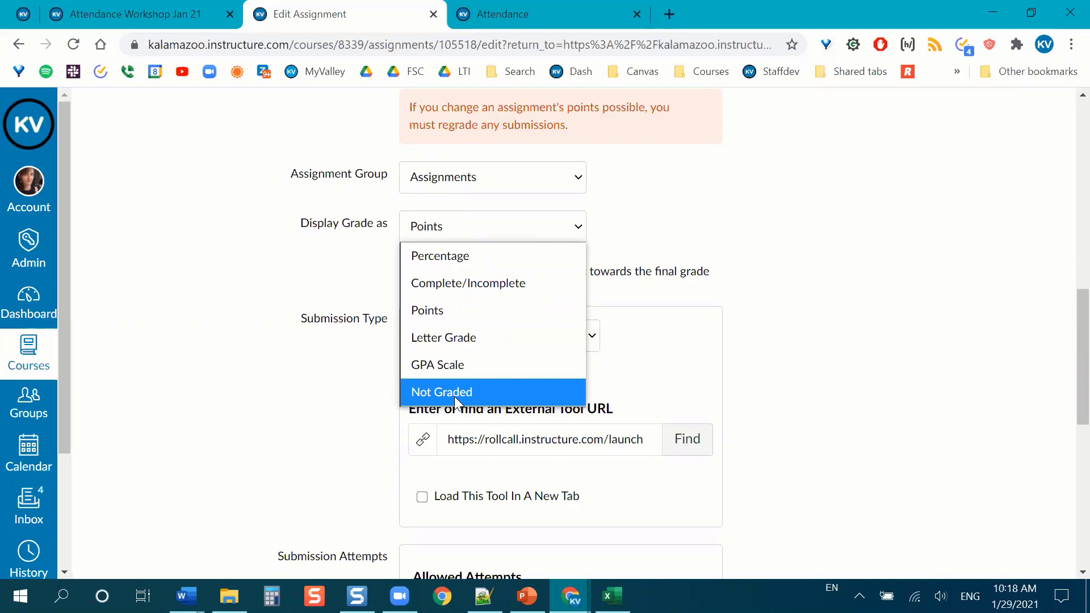
{"action": "left_click", "coordinate": [455, 395]}
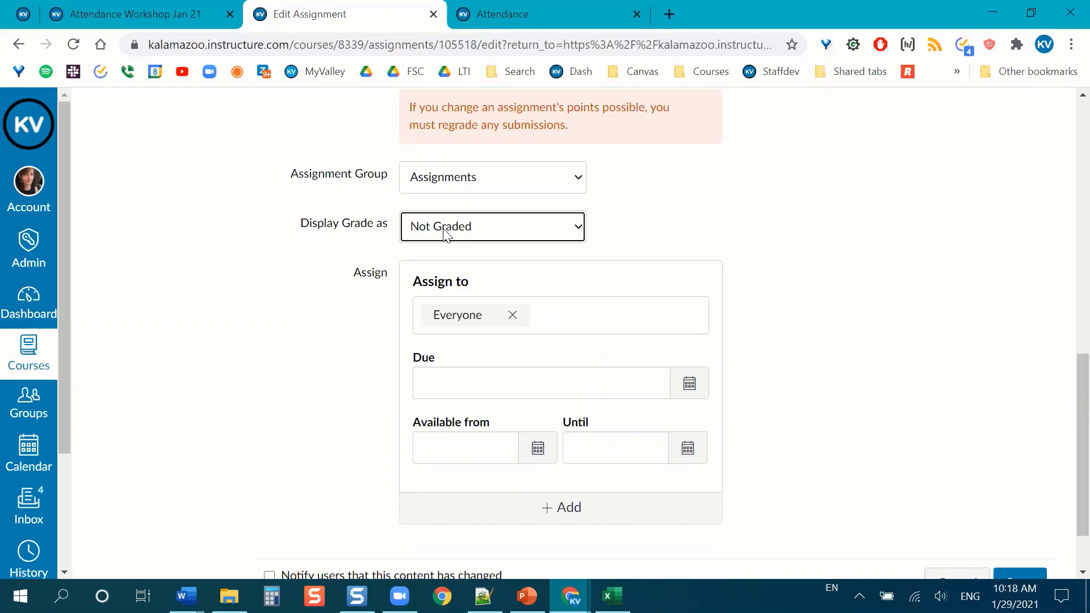
{"action": "left_click", "coordinate": [447, 233]}
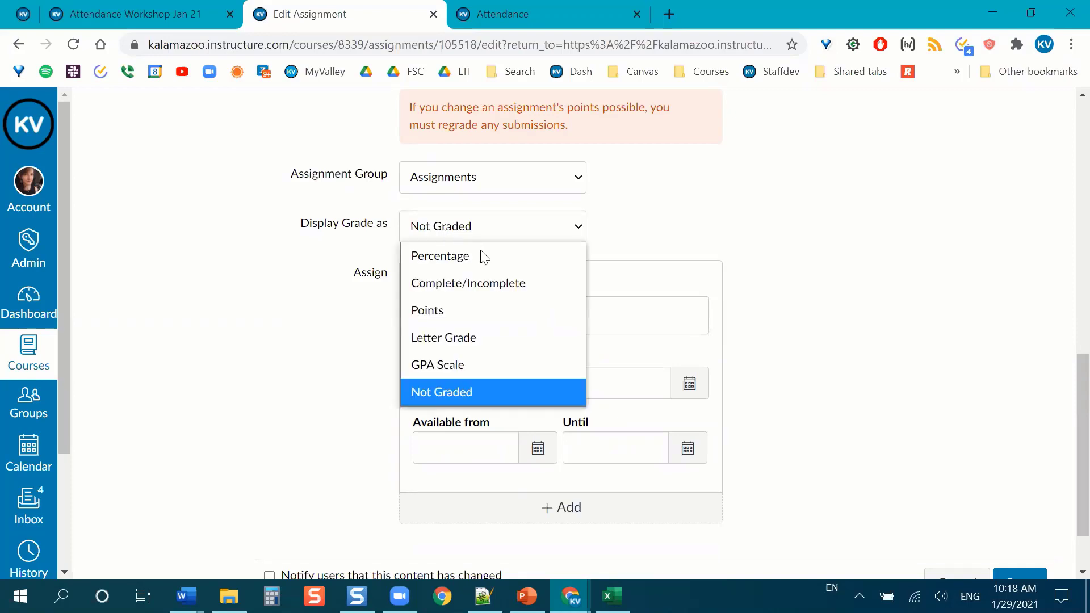
{"action": "left_click", "coordinate": [436, 311]}
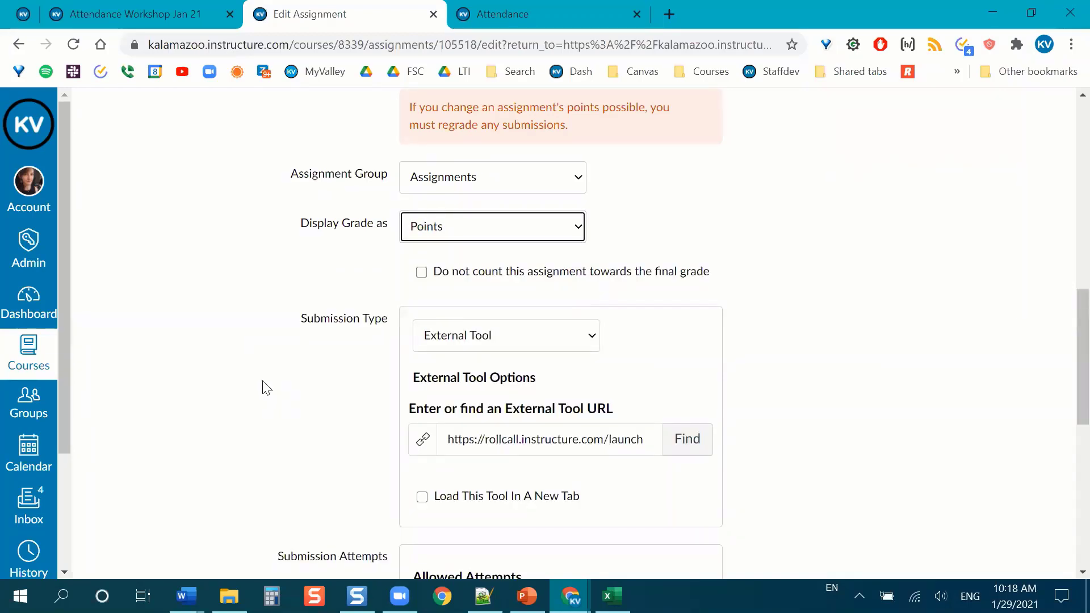
Review the assignment's submission, attempt and assign-to options without changing them, and save the Roll Call Attendance assignment
{"action": "scroll", "coordinate": [263, 387], "scroll_direction": "down", "scroll_amount": 3}
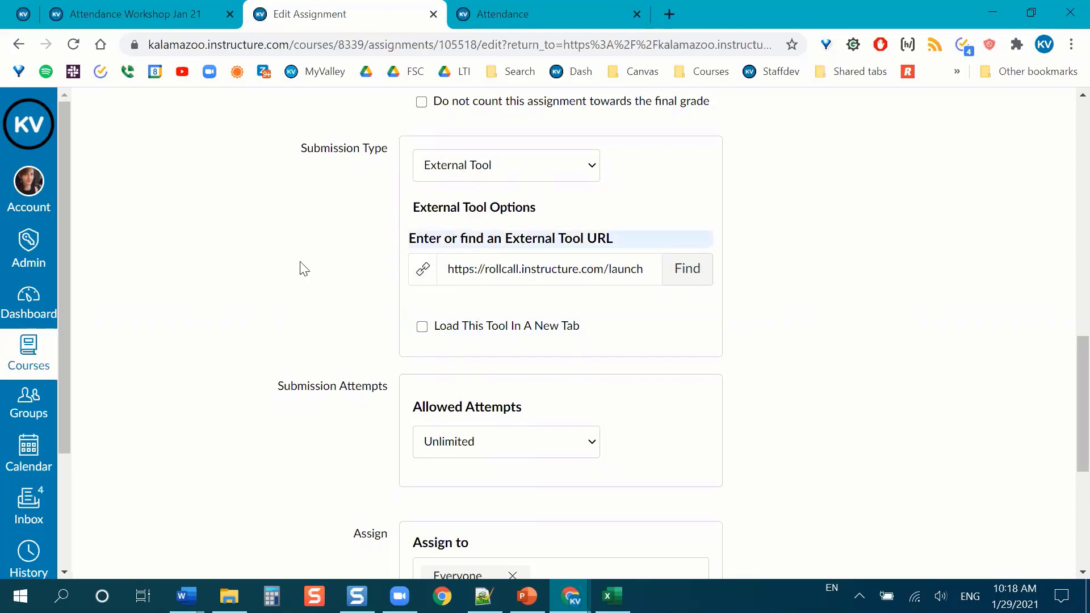
{"action": "scroll", "coordinate": [227, 275], "scroll_direction": "down", "scroll_amount": 6}
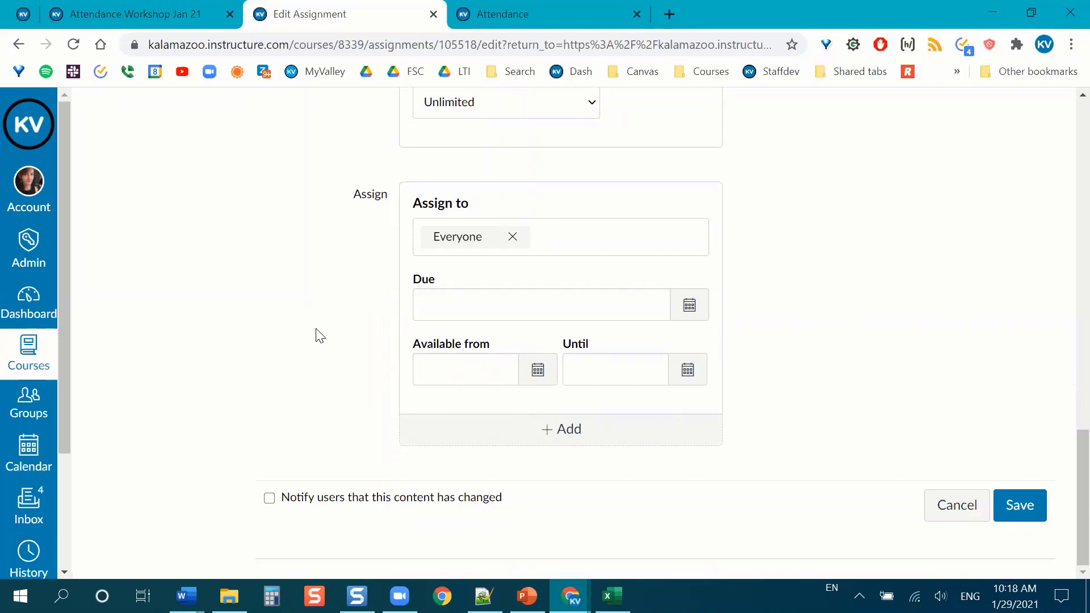
{"action": "left_click", "coordinate": [1017, 515]}
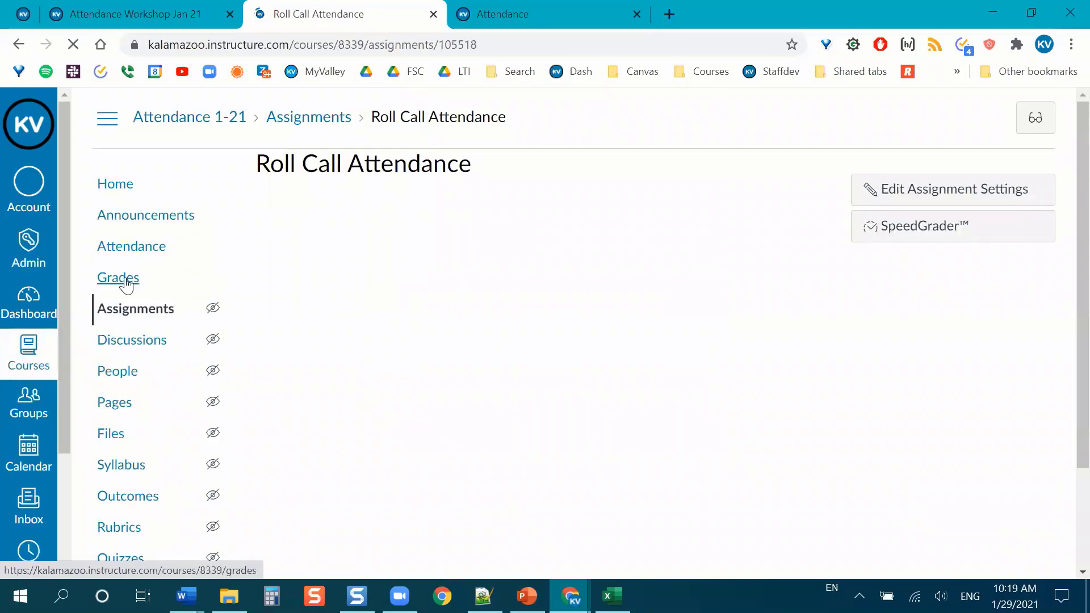
Open the course Gradebook and examine the scores in the Roll Call Attendance column
{"action": "left_click", "coordinate": [126, 284]}
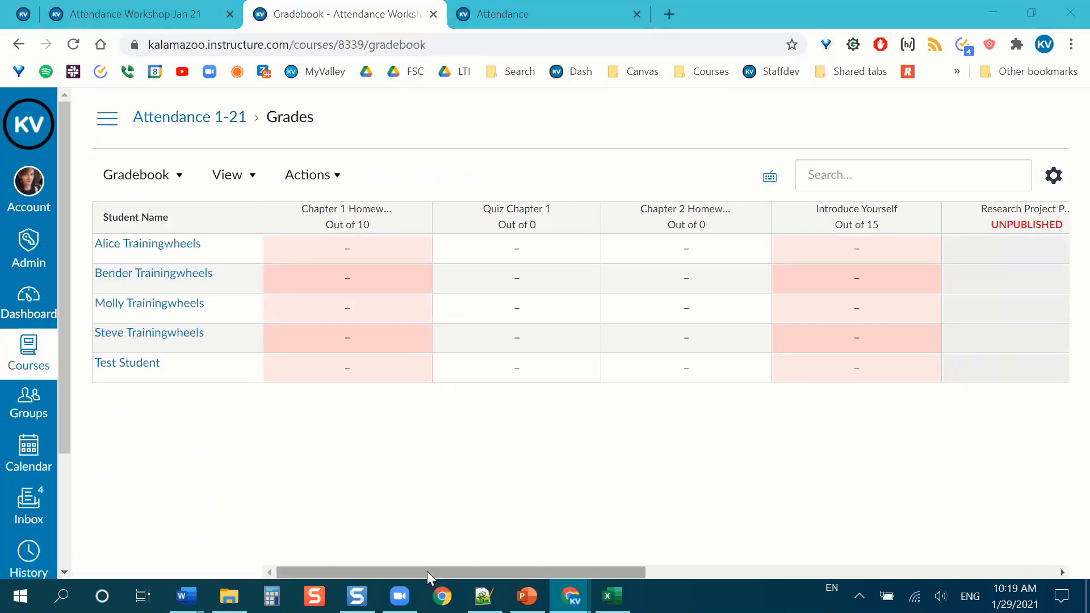
{"action": "left_click_drag", "start_coordinate": [427, 572], "coordinate": [784, 572]}
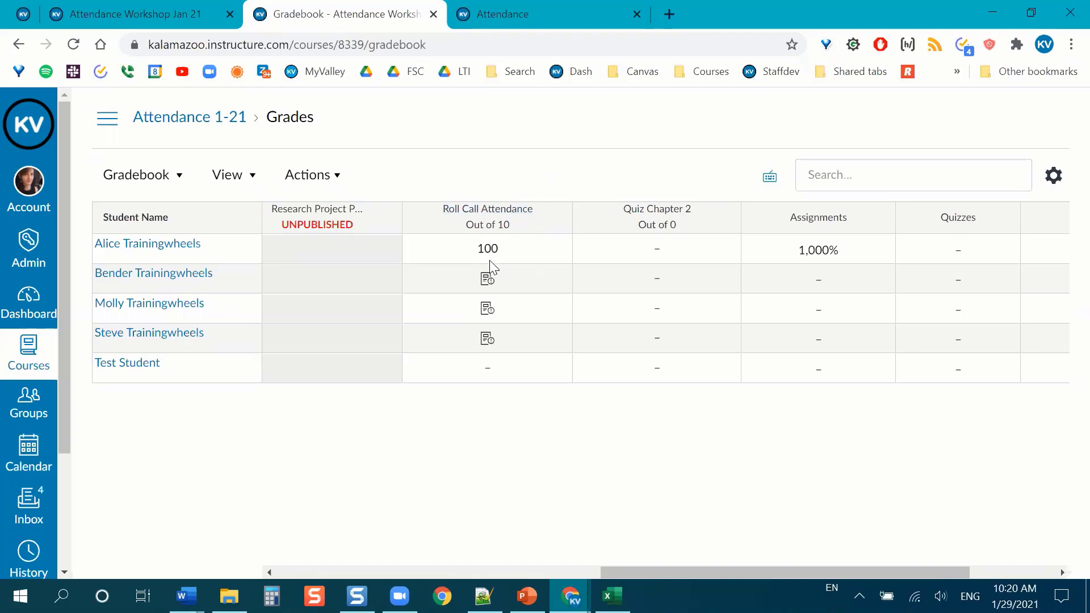
In Roll Call for January 29, mark the first and fourth students present, the second absent, and the third late
{"action": "left_click", "coordinate": [516, 7]}
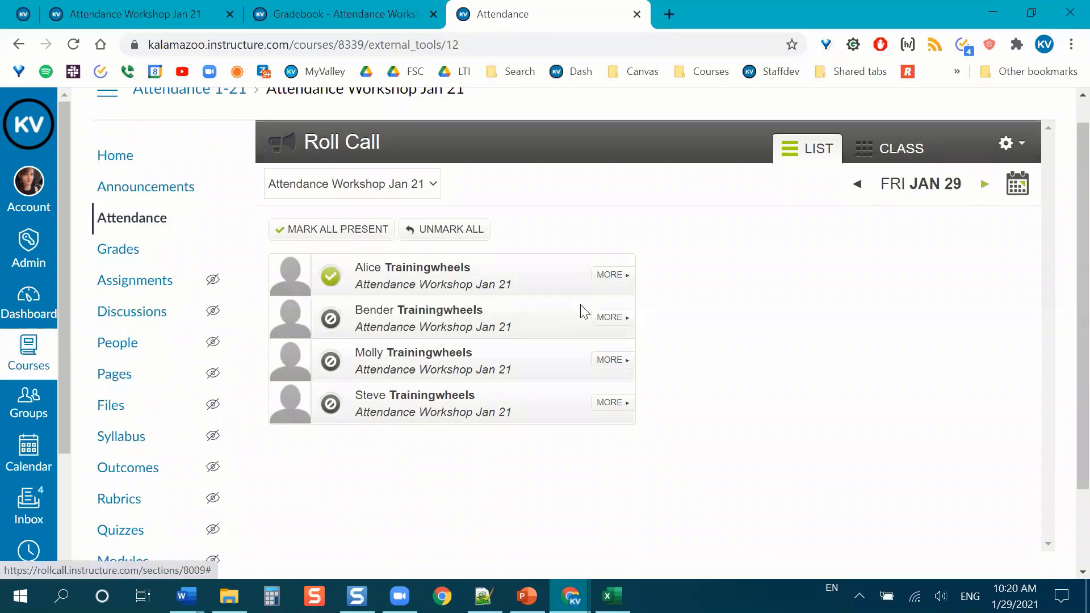
{"action": "left_click", "coordinate": [333, 286]}
{"action": "left_click", "coordinate": [333, 285]}
{"action": "left_click", "coordinate": [334, 284]}
{"action": "left_click", "coordinate": [332, 277]}
{"action": "left_click", "coordinate": [331, 319]}
{"action": "left_click", "coordinate": [331, 319]}
{"action": "left_click", "coordinate": [332, 363]}
{"action": "left_click", "coordinate": [332, 363]}
{"action": "left_click", "coordinate": [331, 364]}
{"action": "left_click", "coordinate": [331, 405]}
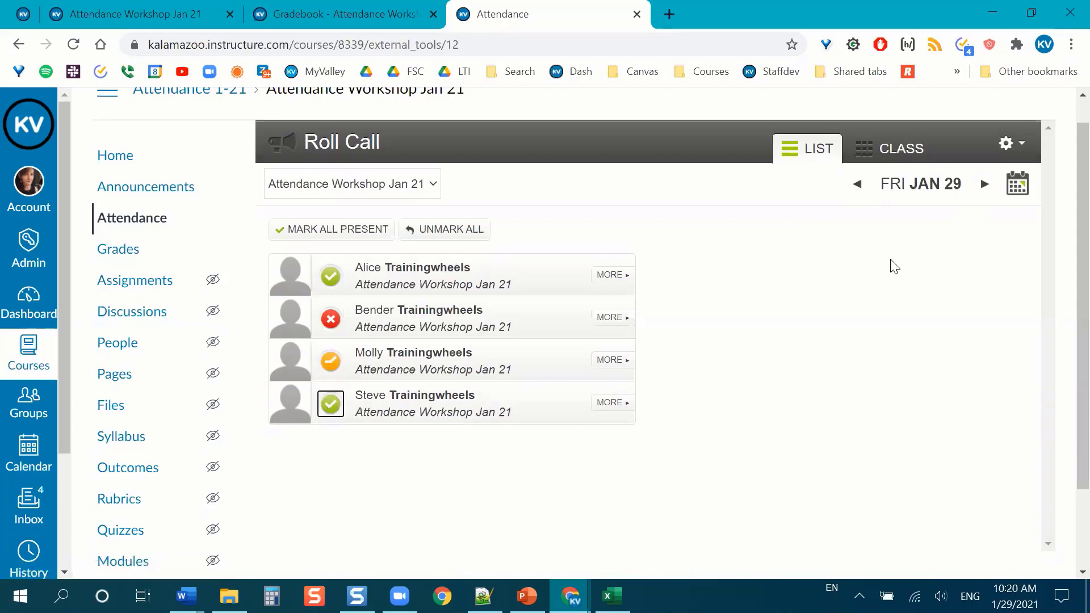
{"action": "scroll", "coordinate": [854, 298], "scroll_direction": "down", "scroll_amount": 1}
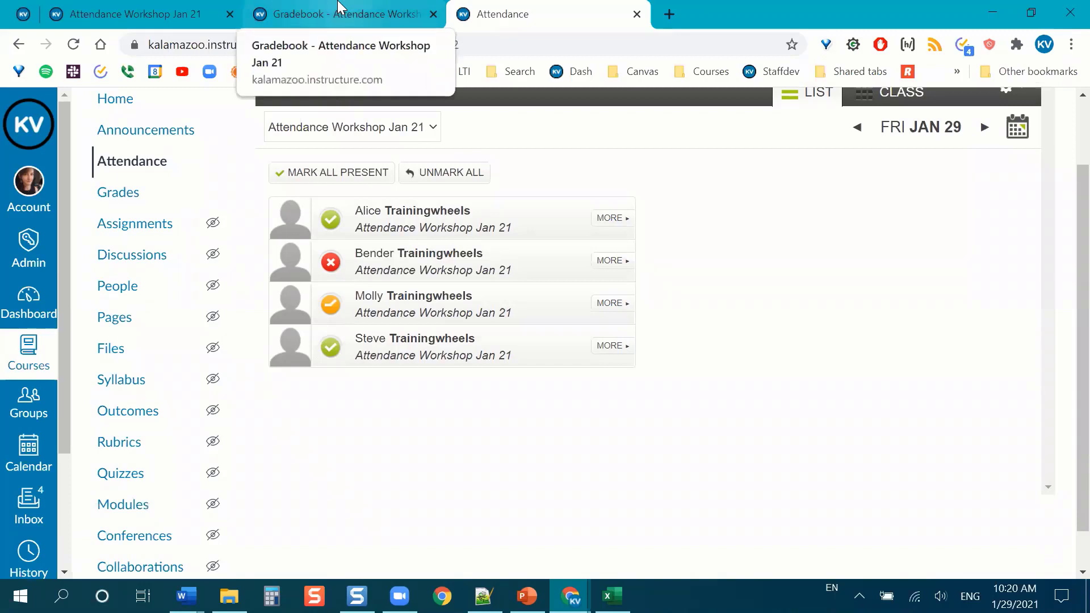
Return to the Gradebook, reload it, and review the updated Roll Call Attendance scores
{"action": "left_click", "coordinate": [404, 16]}
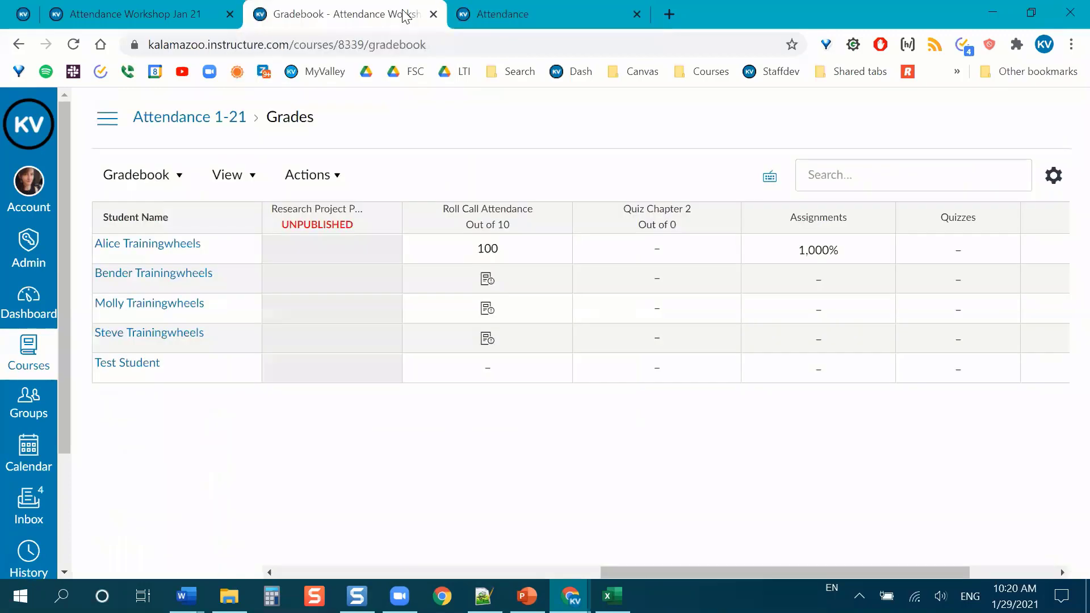
{"action": "left_click", "coordinate": [73, 44]}
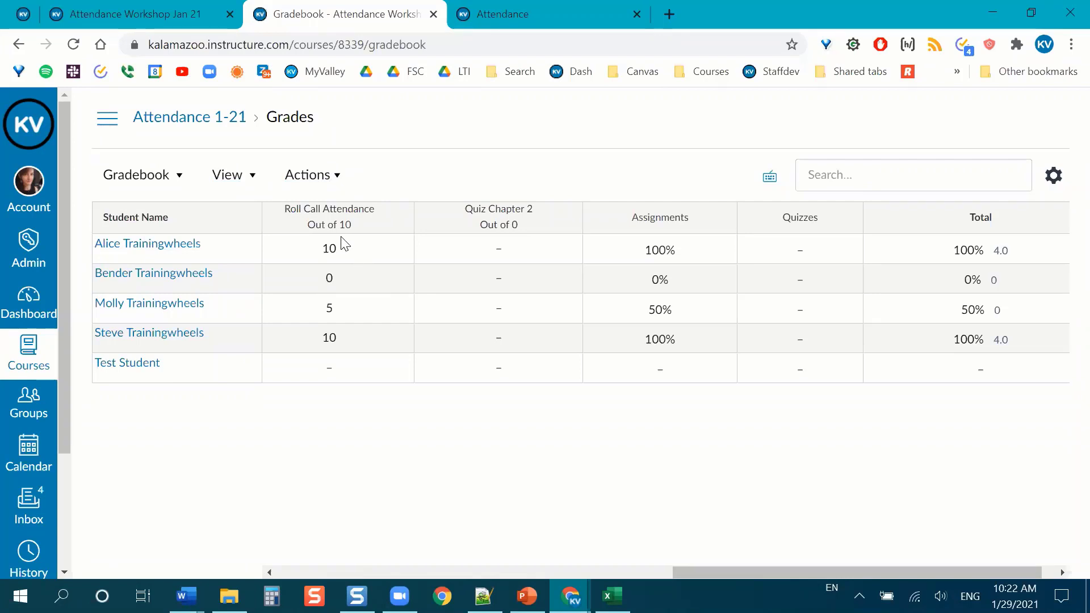
Hide the Roll Call Attendance grades from students in the Gradebook, leaving Specific Sections off
{"action": "mouse_move", "coordinate": [358, 232]}
{"action": "mouse_move", "coordinate": [402, 229]}
{"action": "left_click", "coordinate": [397, 224]}
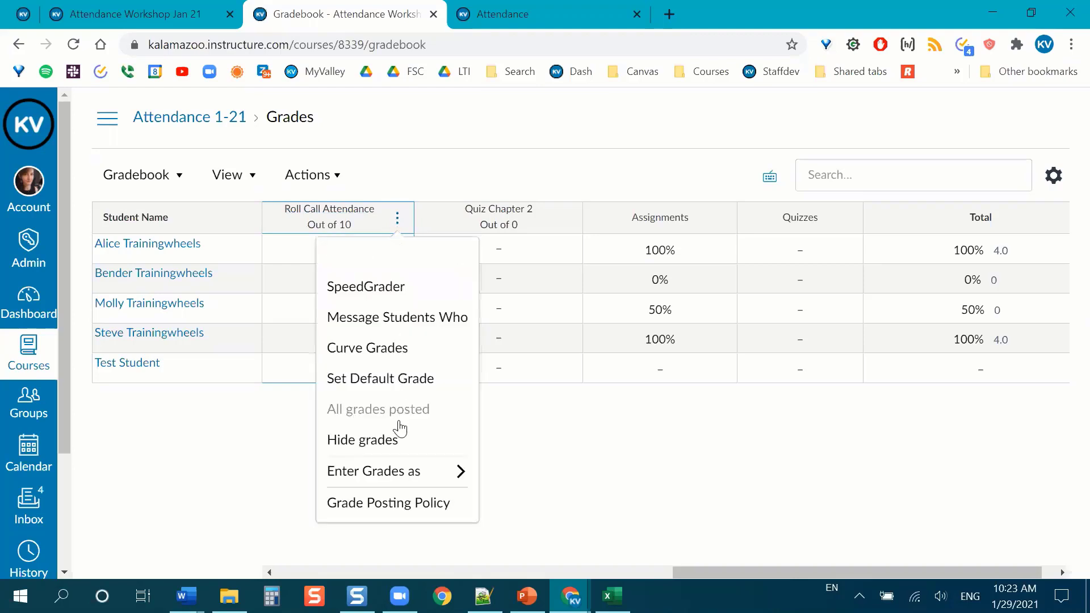
{"action": "left_click", "coordinate": [389, 446]}
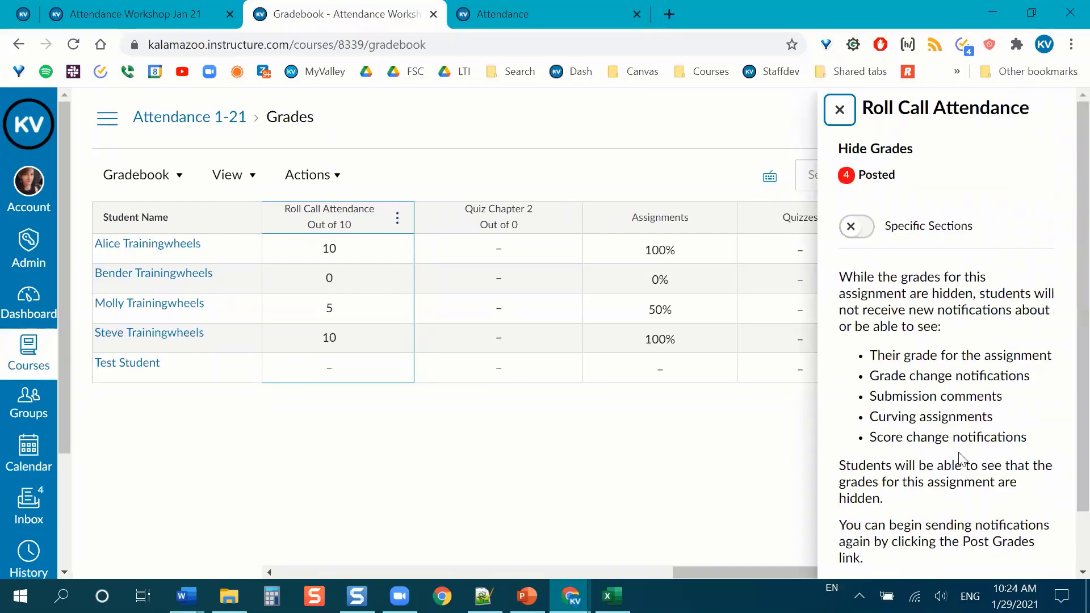
{"action": "scroll", "coordinate": [1004, 311], "scroll_direction": "down", "scroll_amount": 2}
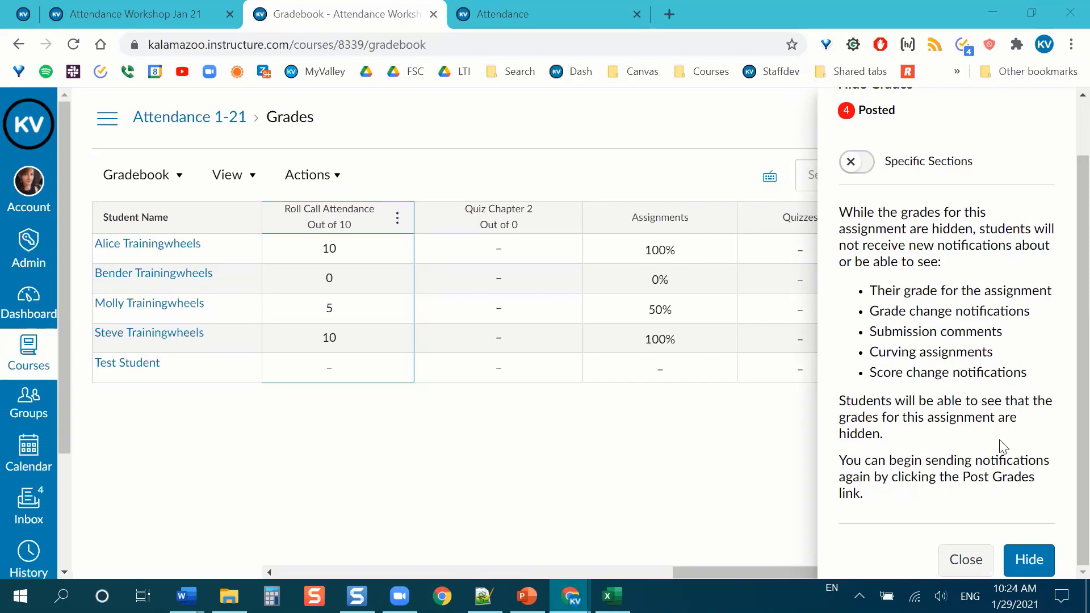
{"action": "left_click", "coordinate": [1030, 559]}
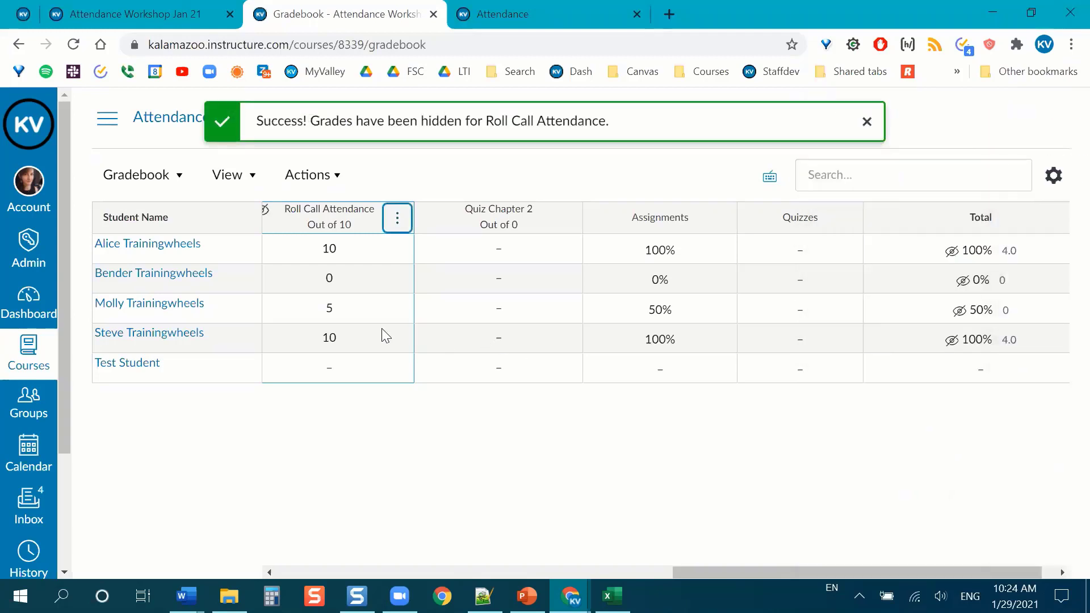
Check the Roll Call Attendance column's hidden indicator and its Post grades option, without posting the grades
{"action": "left_click_drag", "start_coordinate": [680, 569], "coordinate": [598, 569]}
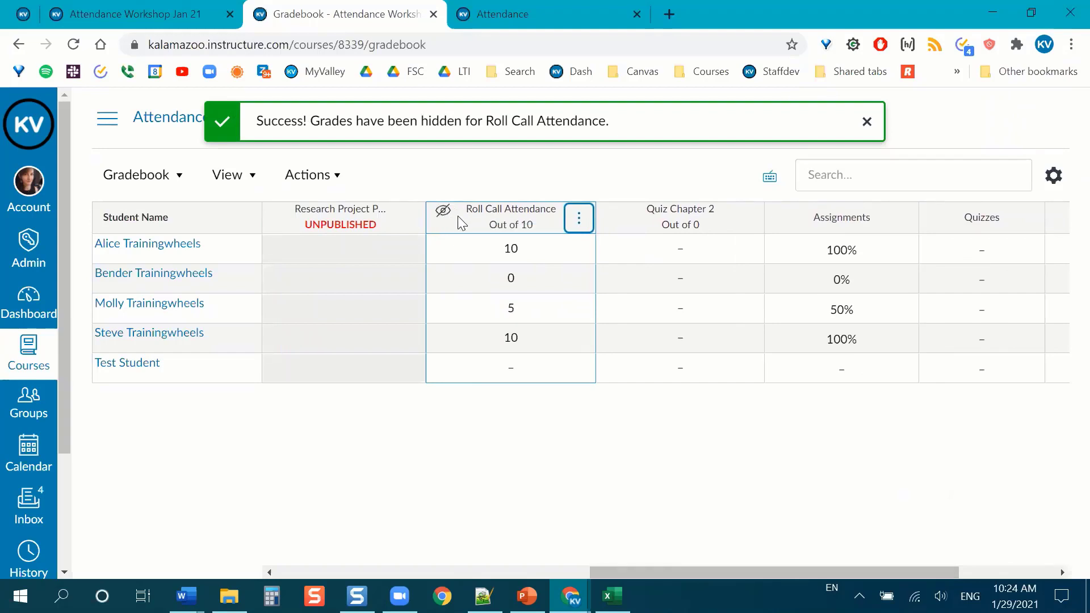
{"action": "left_click", "coordinate": [578, 224]}
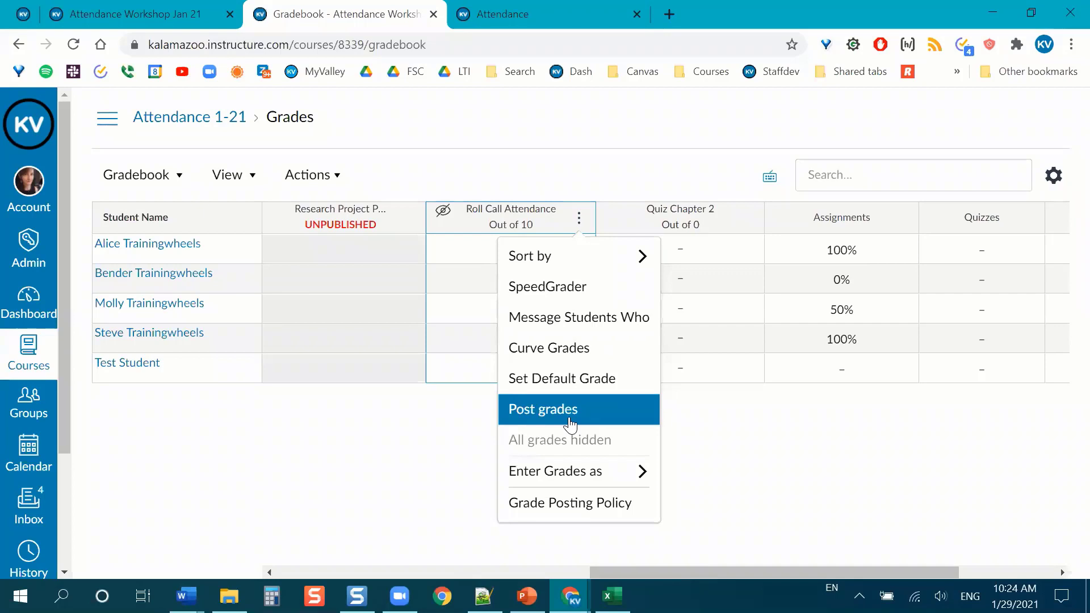
{"action": "left_click", "coordinate": [885, 435]}
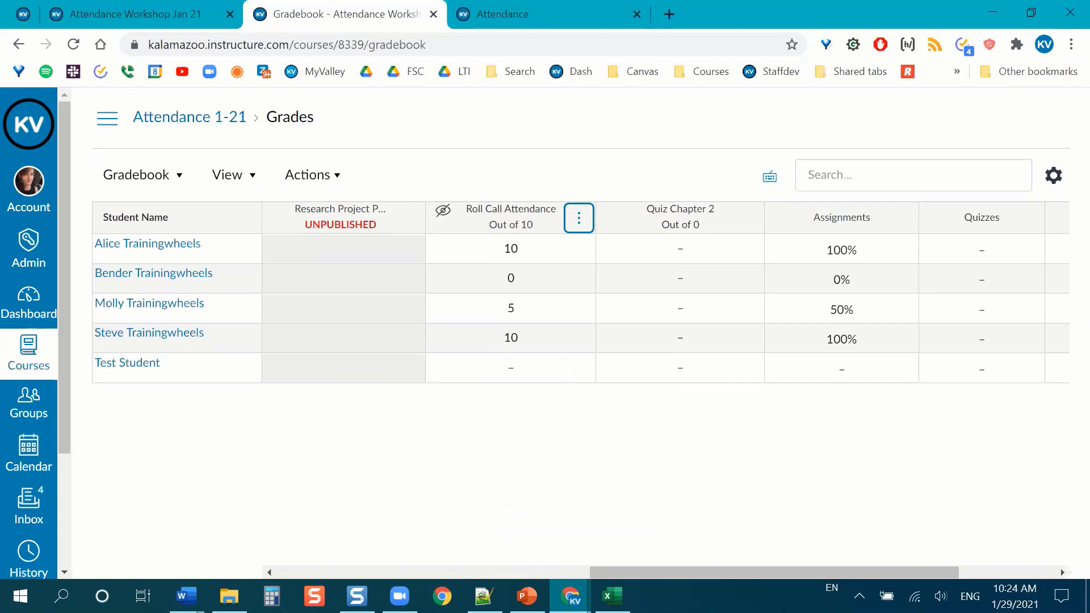
Switch to the PowerPoint slide show, advance to slide 7, Taking Attendance, and return to Roll Call in the browser
{"action": "left_click", "coordinate": [527, 596]}
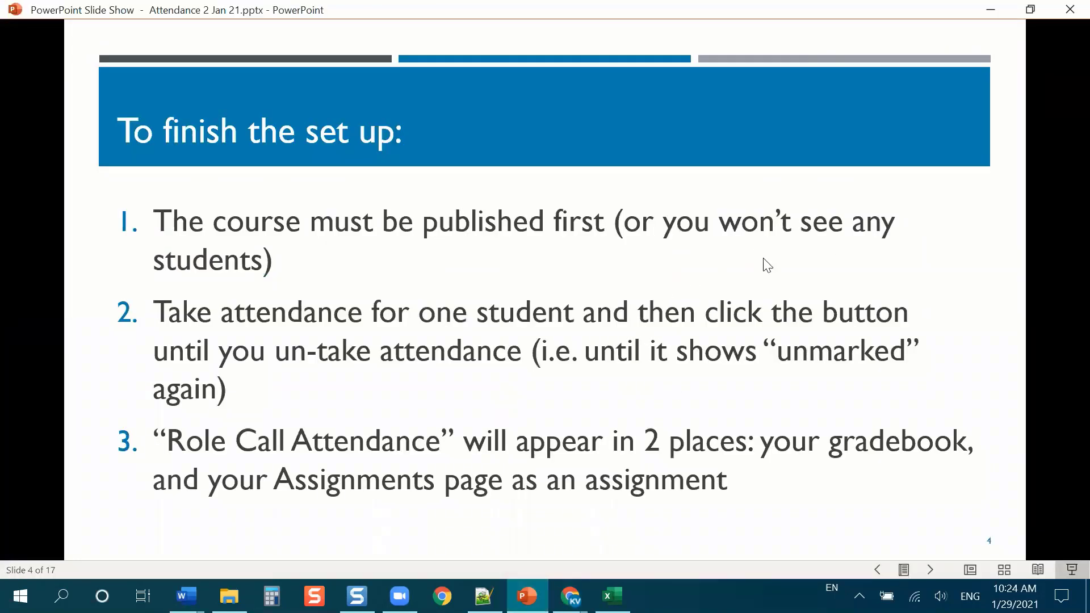
{"action": "left_click", "coordinate": [803, 237]}
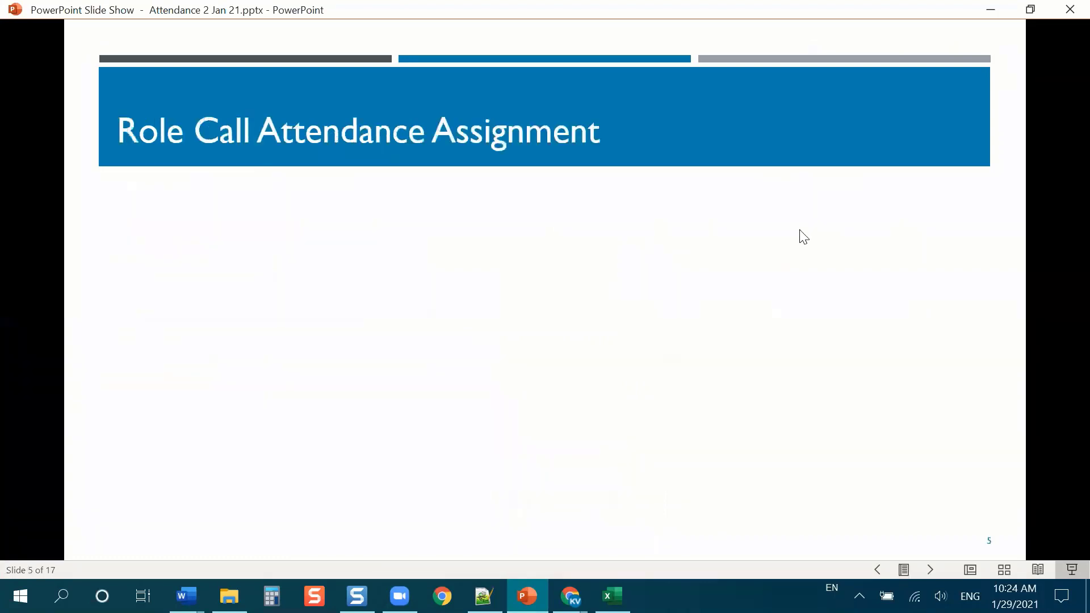
{"action": "left_click", "coordinate": [807, 237]}
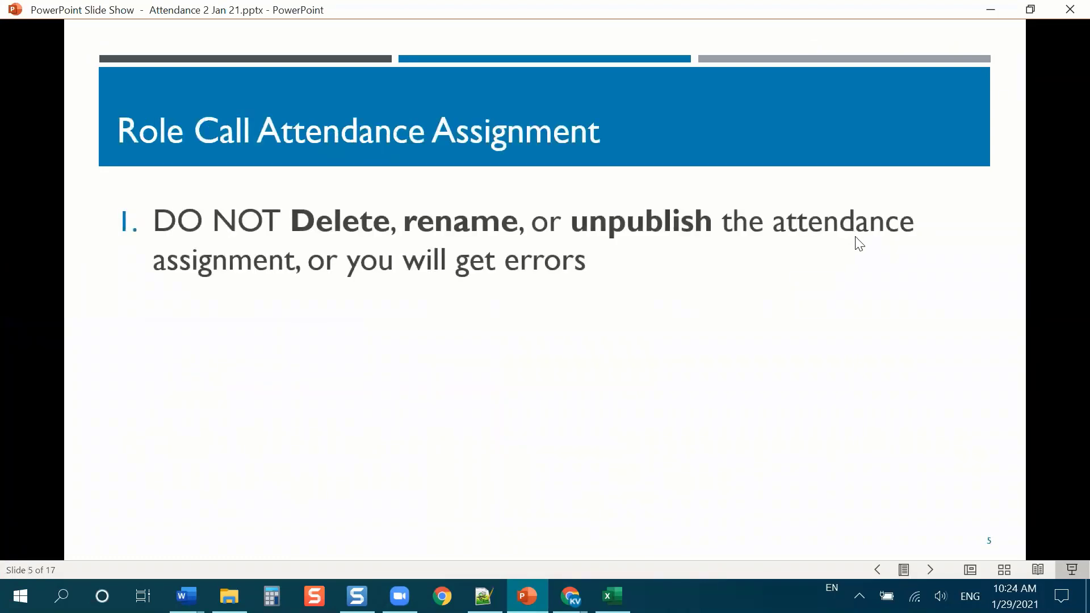
{"action": "left_click", "coordinate": [786, 296]}
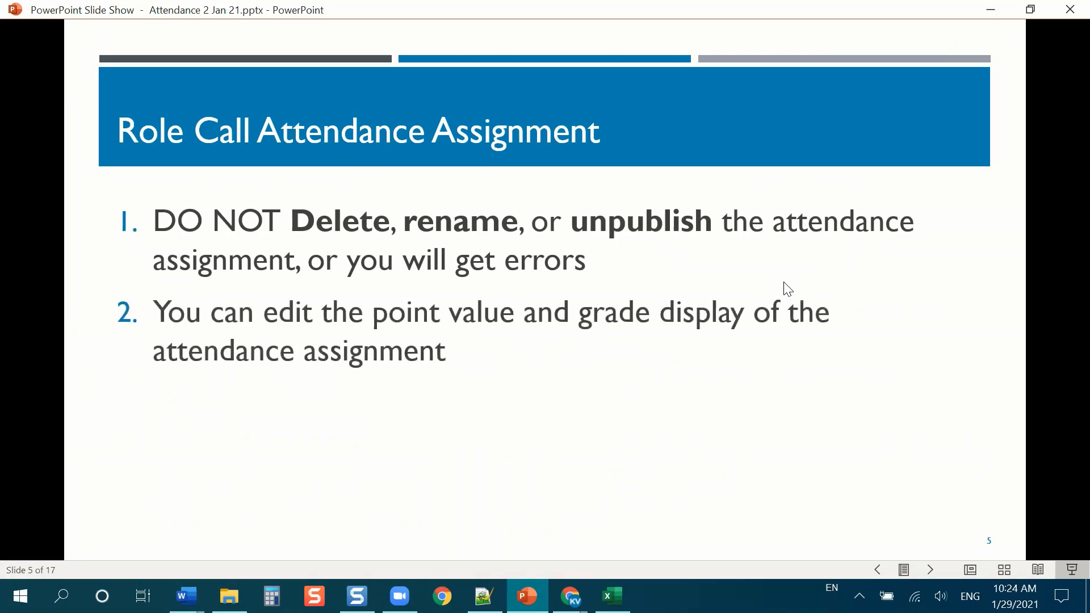
{"action": "left_click", "coordinate": [785, 283]}
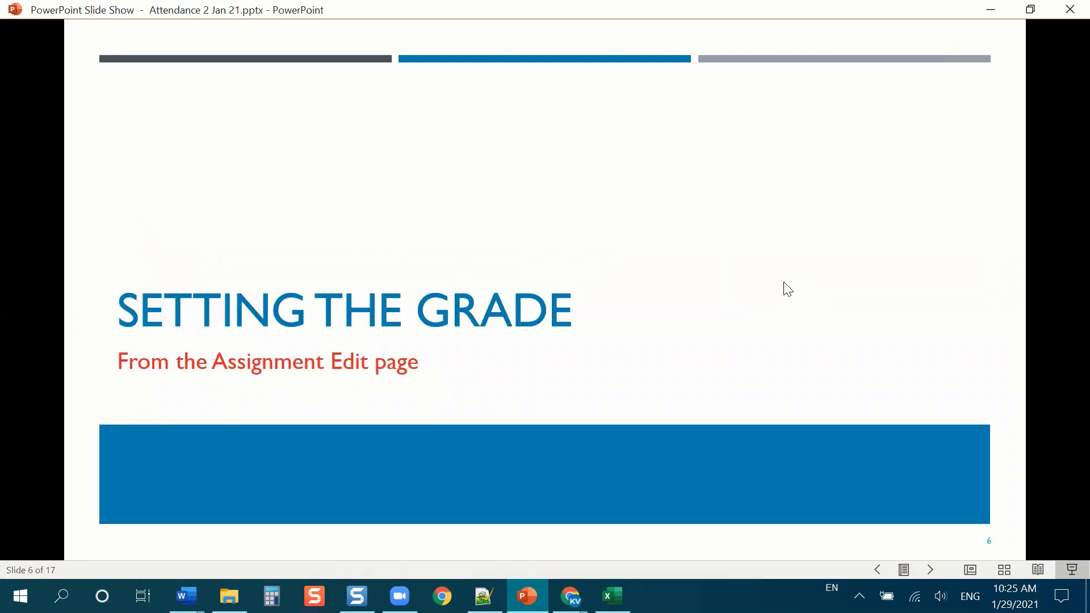
{"action": "key", "text": "Right"}
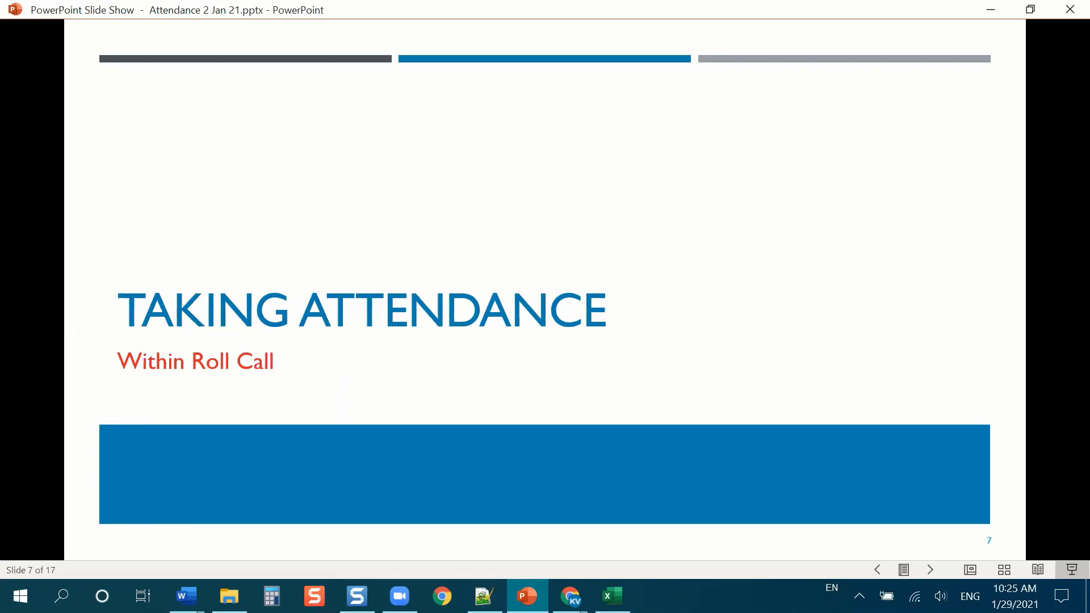
{"action": "left_click", "coordinate": [990, 12]}
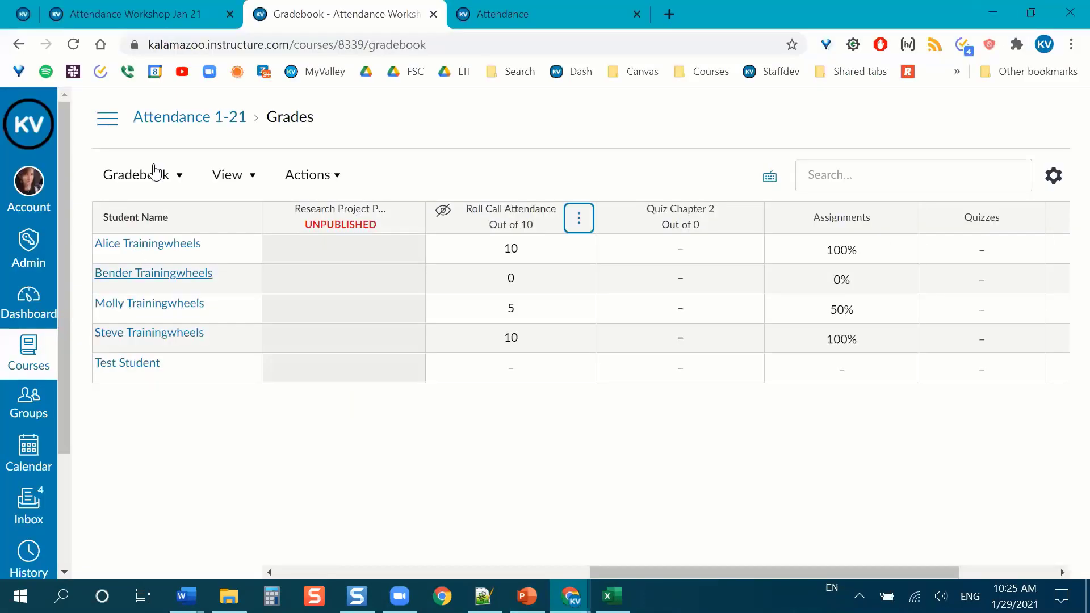
{"action": "left_click", "coordinate": [515, 14]}
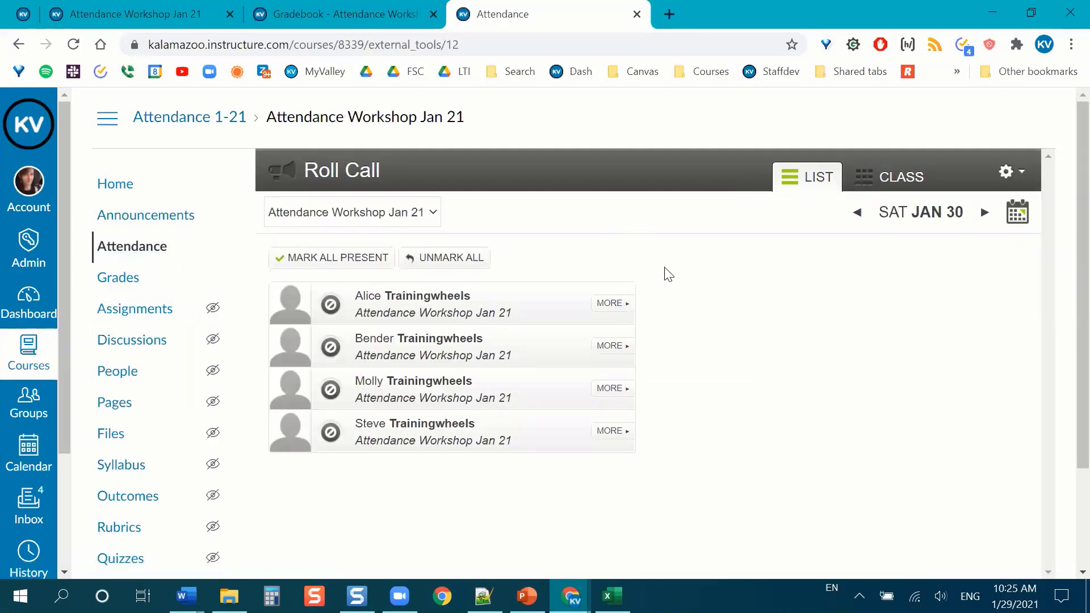
In Roll Call for January 30, mark all students present and cycle the second student's status to unmarked
{"action": "left_click", "coordinate": [293, 264]}
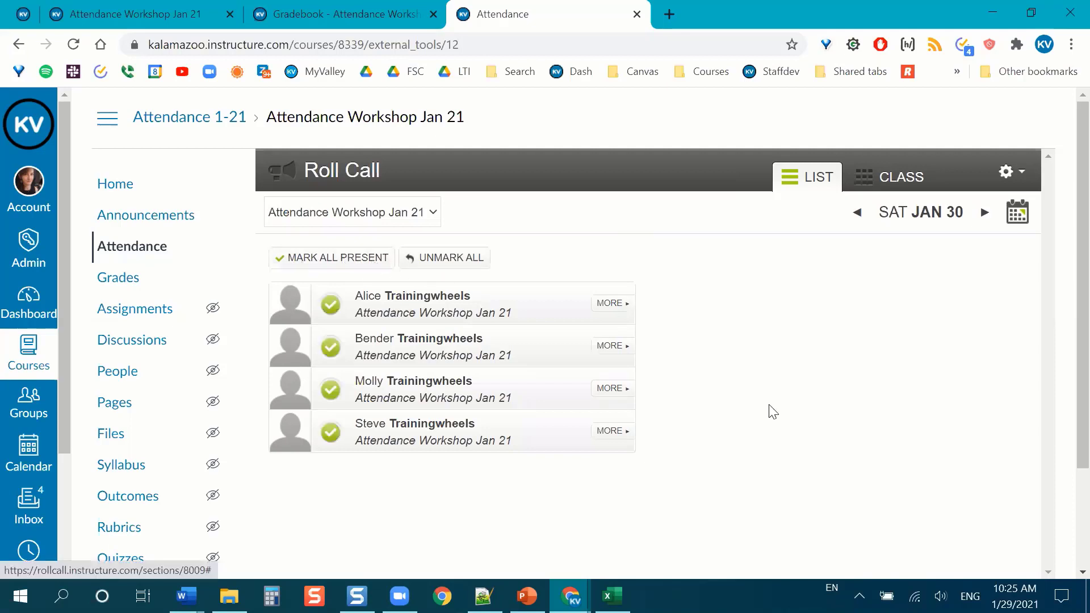
{"action": "left_click", "coordinate": [335, 350]}
{"action": "left_click", "coordinate": [336, 351]}
{"action": "left_click", "coordinate": [336, 352]}
{"action": "left_click", "coordinate": [334, 356]}
{"action": "left_click", "coordinate": [334, 357]}
{"action": "left_click", "coordinate": [334, 357]}
{"action": "left_click", "coordinate": [334, 357]}
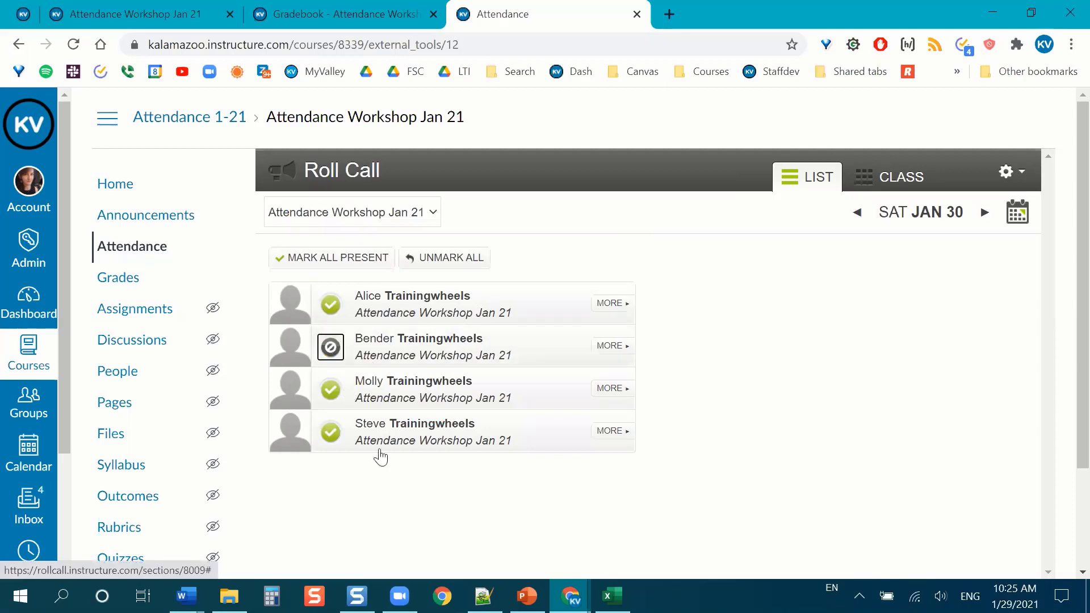
Cycle the attendance status of the fourth and second students to absent for January 30
{"action": "left_click", "coordinate": [330, 437]}
{"action": "left_click", "coordinate": [329, 437]}
{"action": "left_click", "coordinate": [329, 437]}
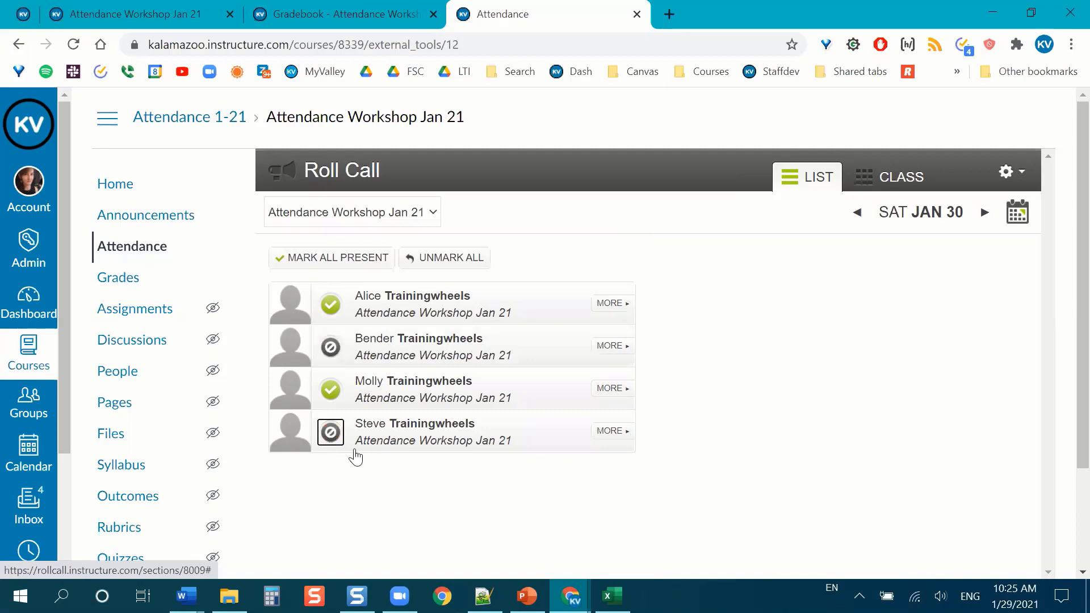
{"action": "left_click", "coordinate": [331, 433]}
{"action": "left_click", "coordinate": [330, 434]}
{"action": "left_click", "coordinate": [331, 434]}
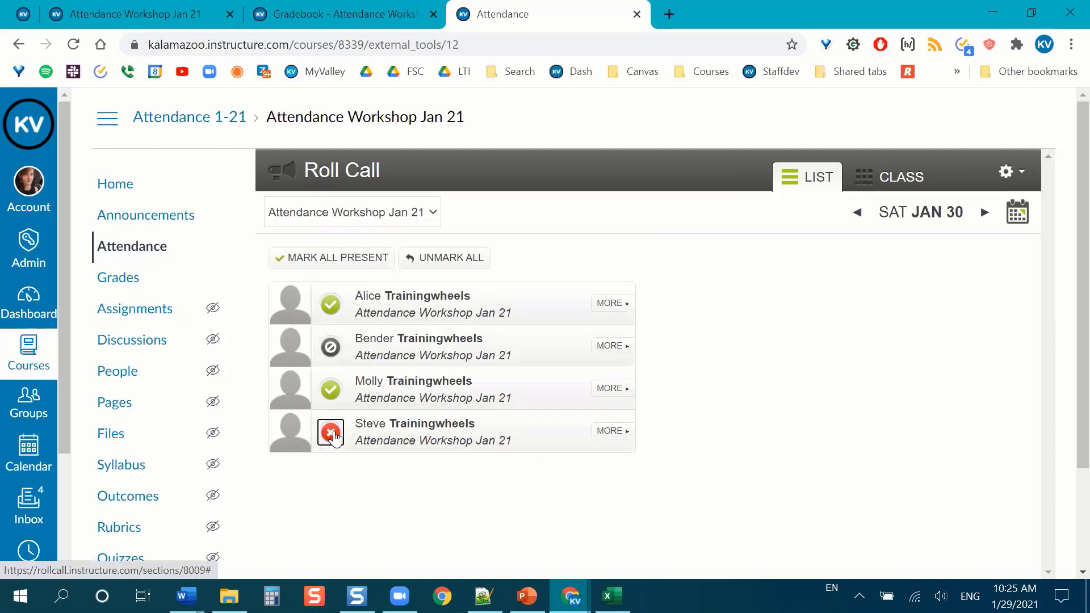
{"action": "left_click", "coordinate": [331, 353]}
{"action": "left_click", "coordinate": [332, 353]}
{"action": "left_click", "coordinate": [332, 353]}
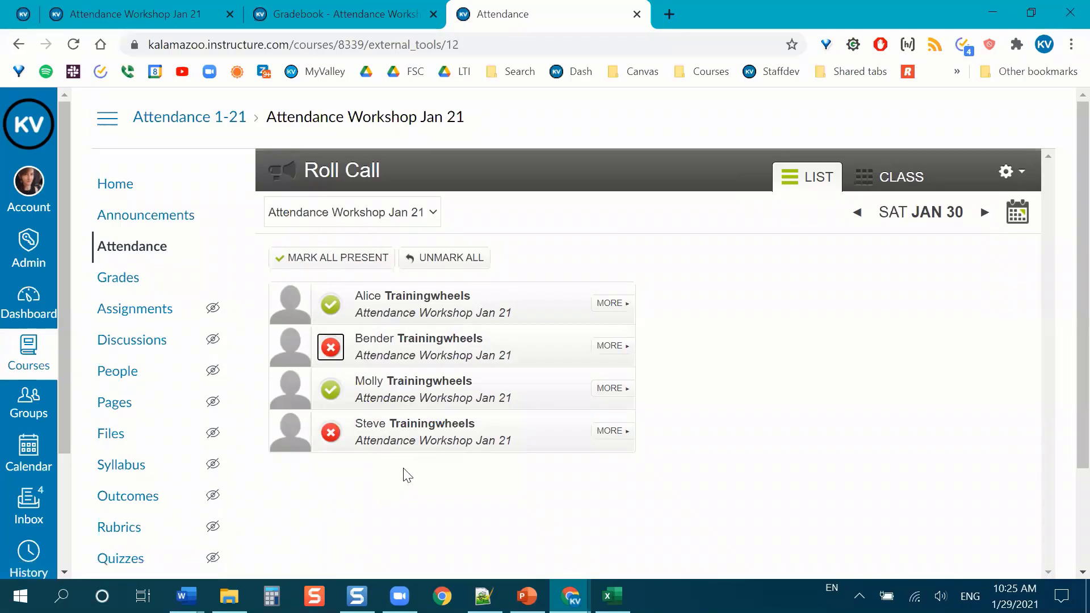
Mark the whole class present for January 30, except the second and fourth students, who are marked absent
{"action": "left_click", "coordinate": [340, 259]}
{"action": "left_click", "coordinate": [331, 350]}
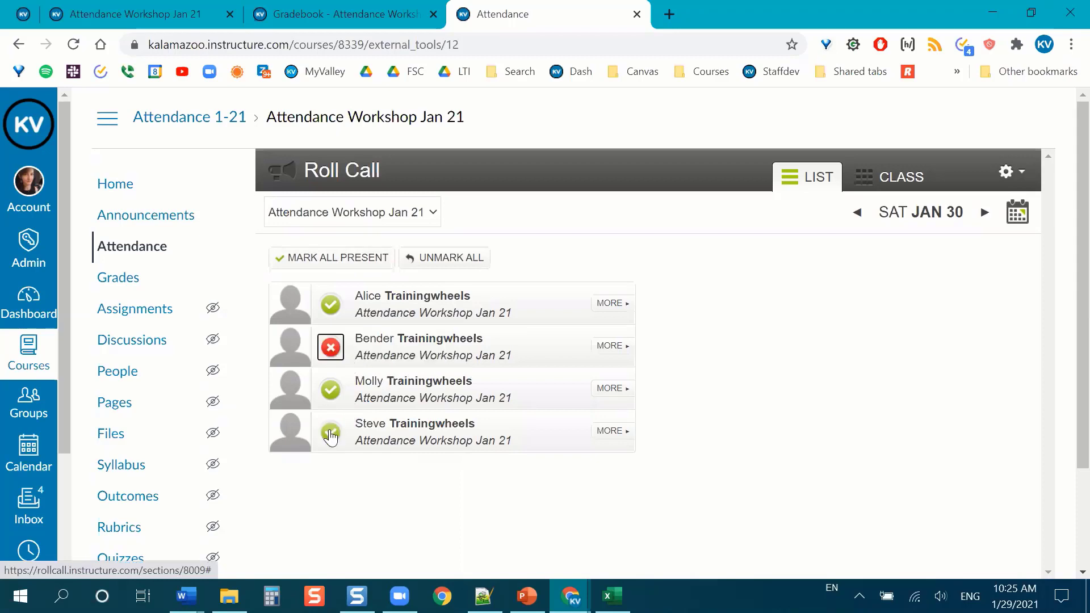
{"action": "left_click", "coordinate": [331, 434]}
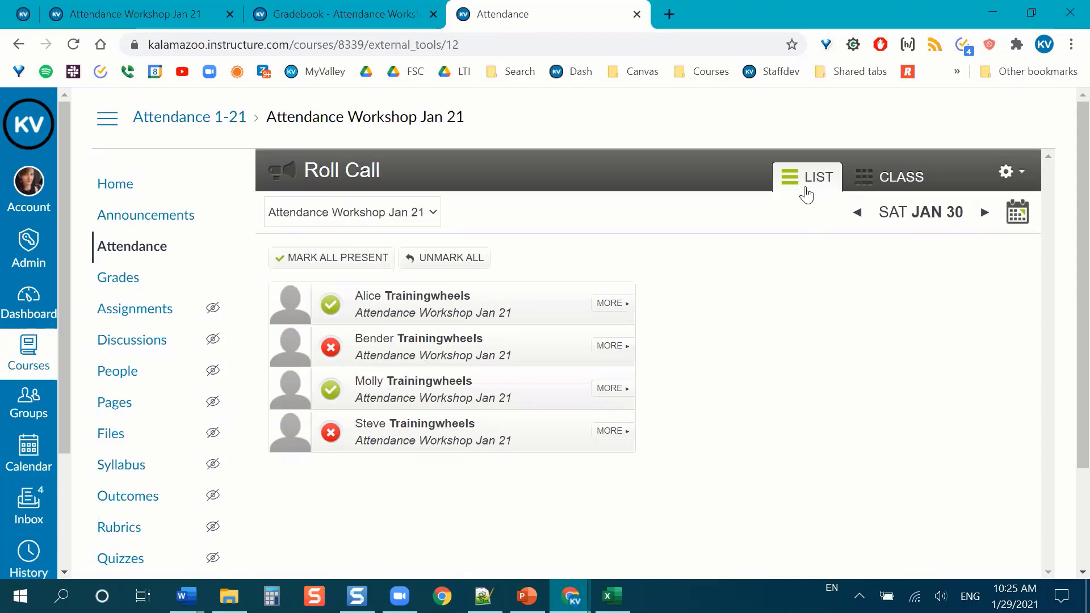
In the class view's seating chart, seat the first, third and fourth students in the first, third and fifth cells of the top row
{"action": "left_click", "coordinate": [901, 180]}
{"action": "scroll", "coordinate": [553, 327], "scroll_direction": "down", "scroll_amount": 1}
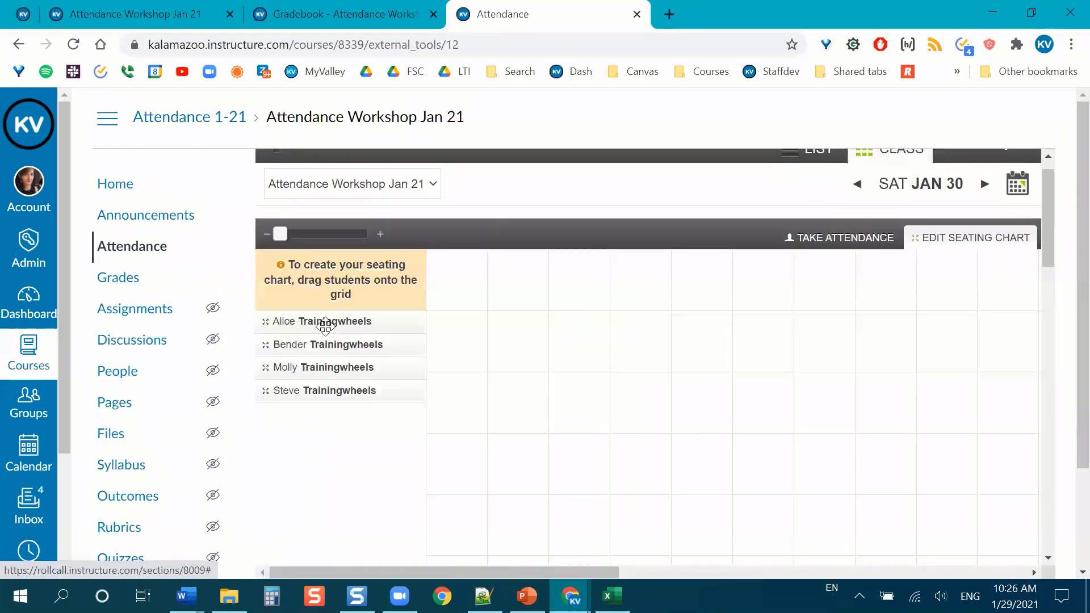
{"action": "left_click_drag", "start_coordinate": [297, 321], "coordinate": [470, 275]}
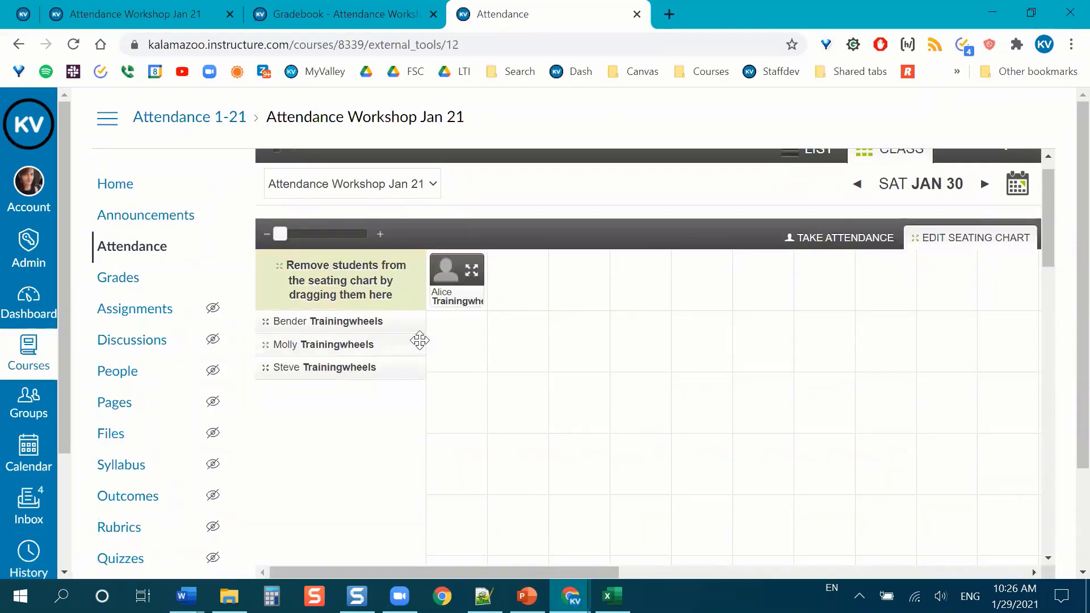
{"action": "left_click_drag", "start_coordinate": [420, 341], "coordinate": [593, 323]}
{"action": "left_click_drag", "start_coordinate": [333, 345], "coordinate": [719, 285]}
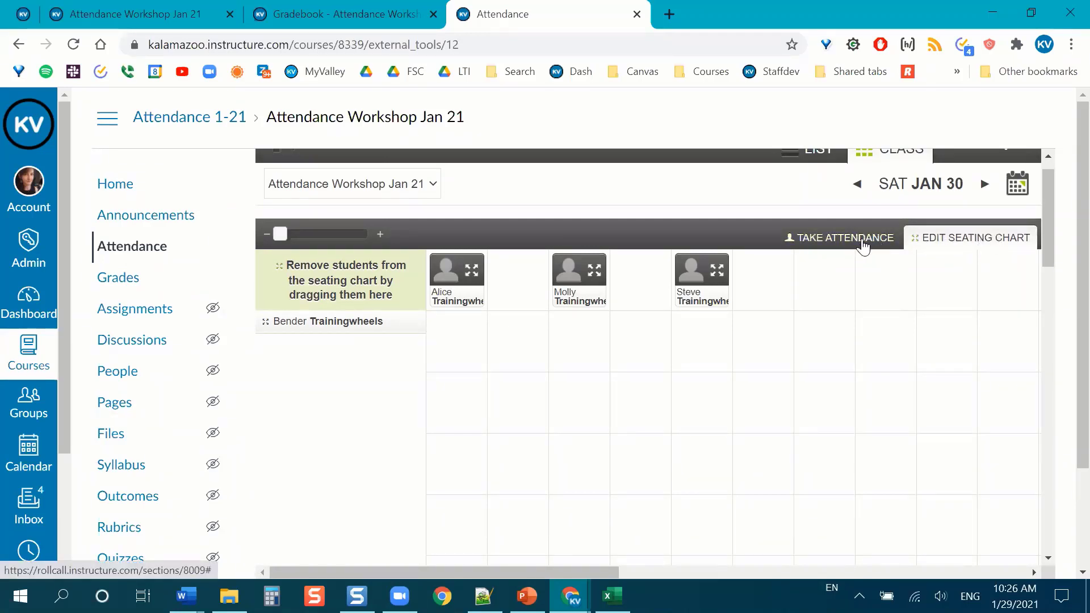
Take attendance from the seating chart, marking the first seated student absent and the other two late
{"action": "left_click", "coordinate": [822, 242]}
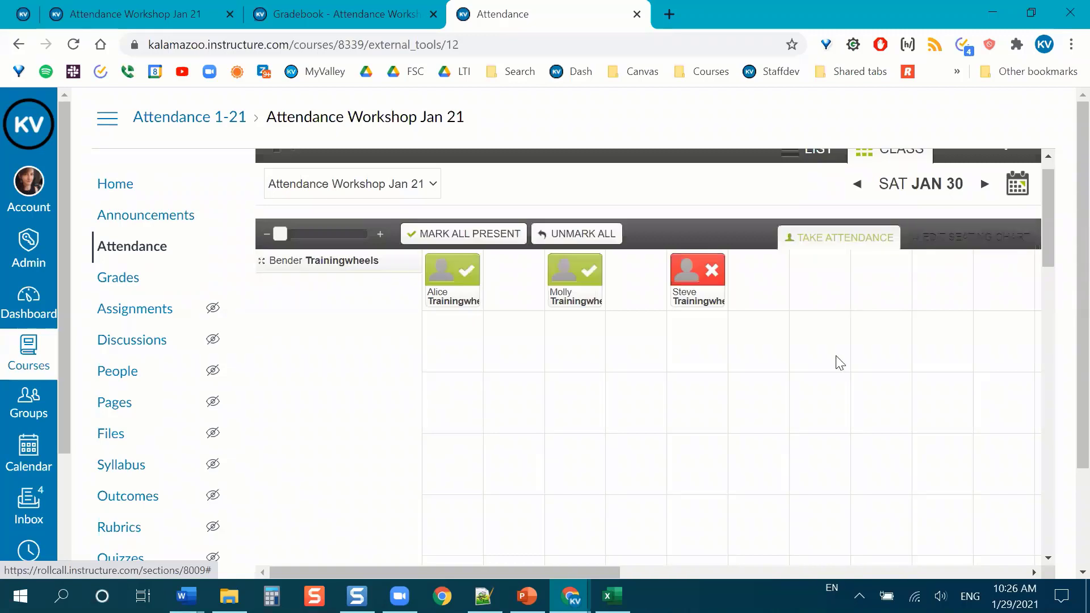
{"action": "left_click", "coordinate": [301, 273]}
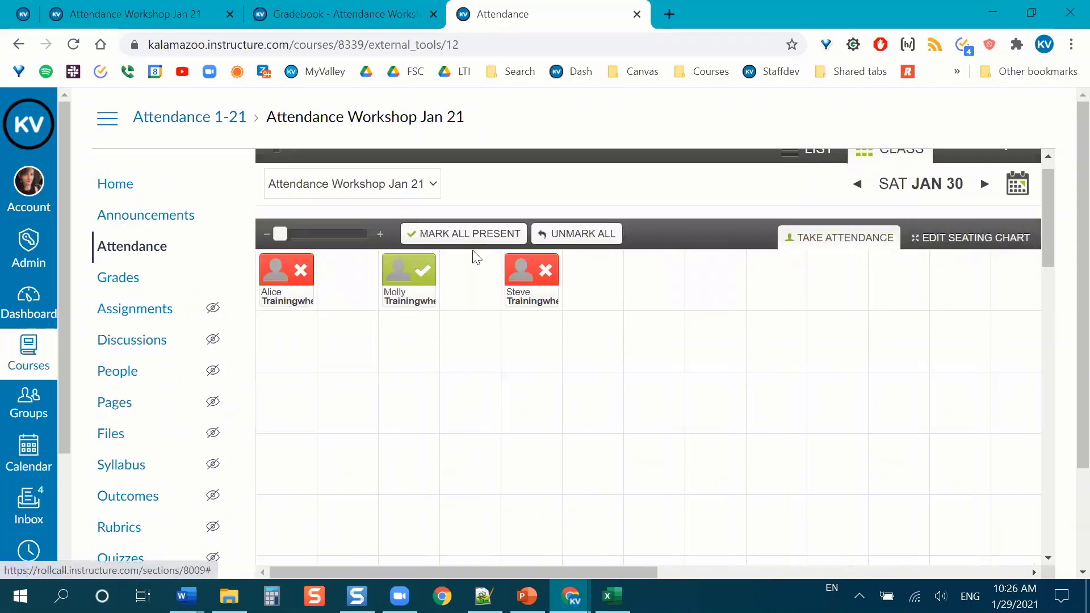
{"action": "left_click", "coordinate": [426, 276]}
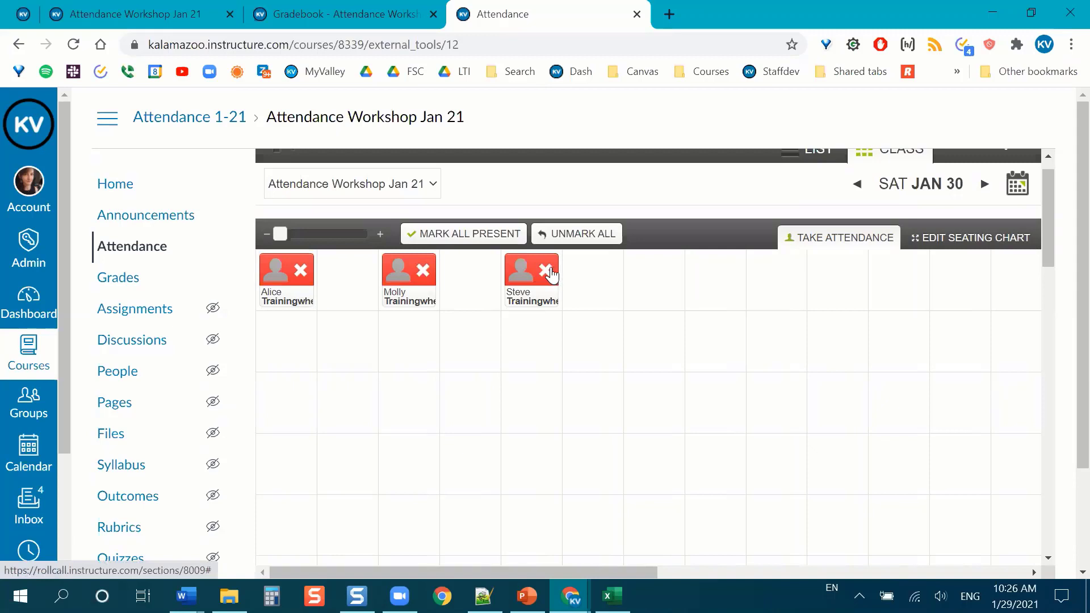
{"action": "left_click", "coordinate": [547, 273]}
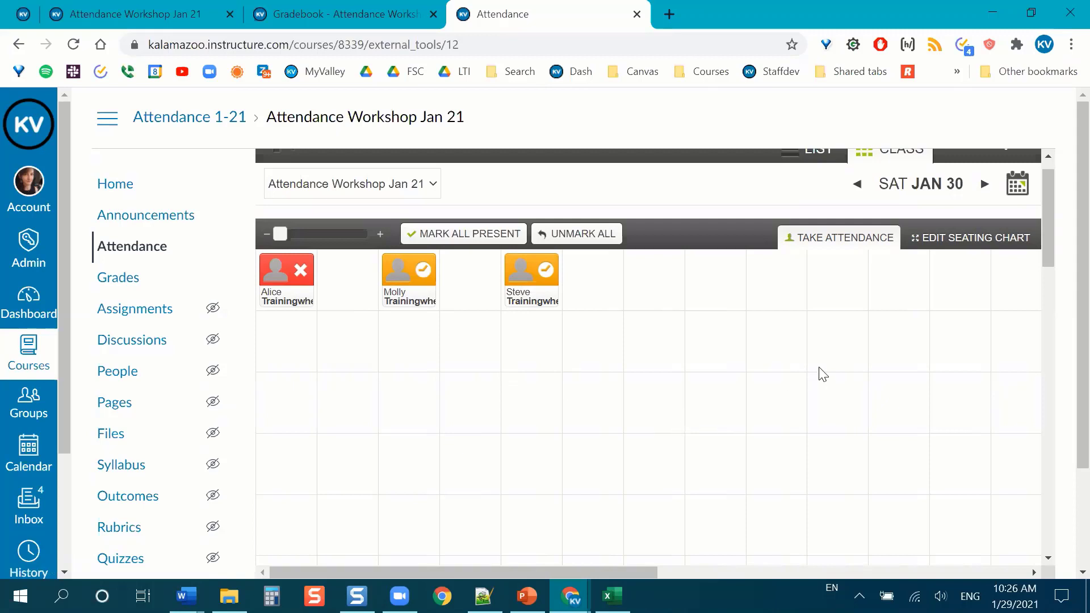
Return to the student list view and move the attendance date to January 31
{"action": "scroll", "coordinate": [819, 374], "scroll_direction": "up", "scroll_amount": 1}
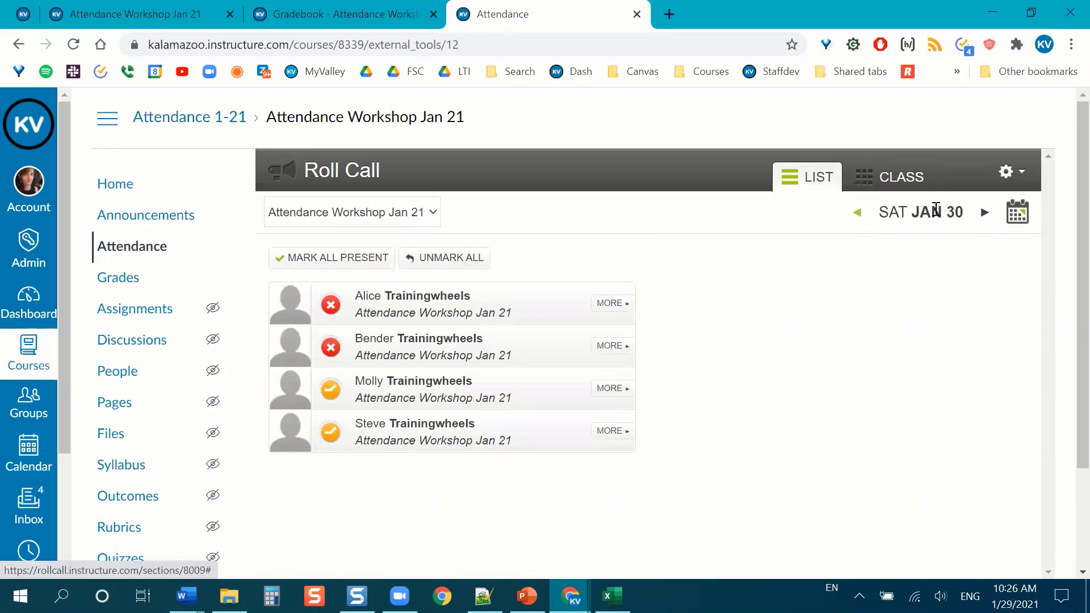
{"action": "left_click", "coordinate": [1013, 221]}
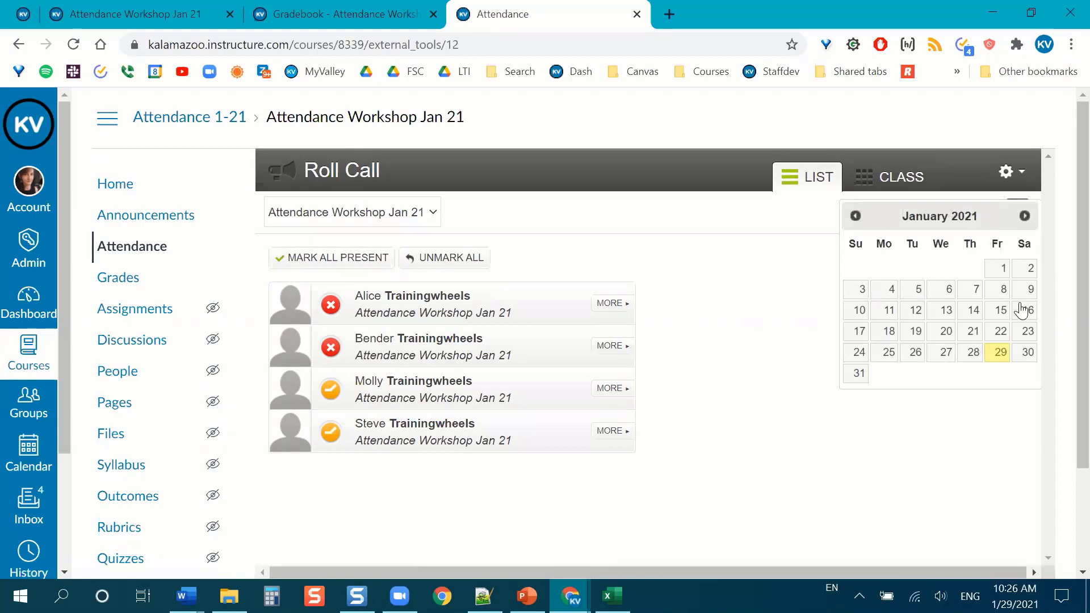
{"action": "left_click", "coordinate": [1029, 353]}
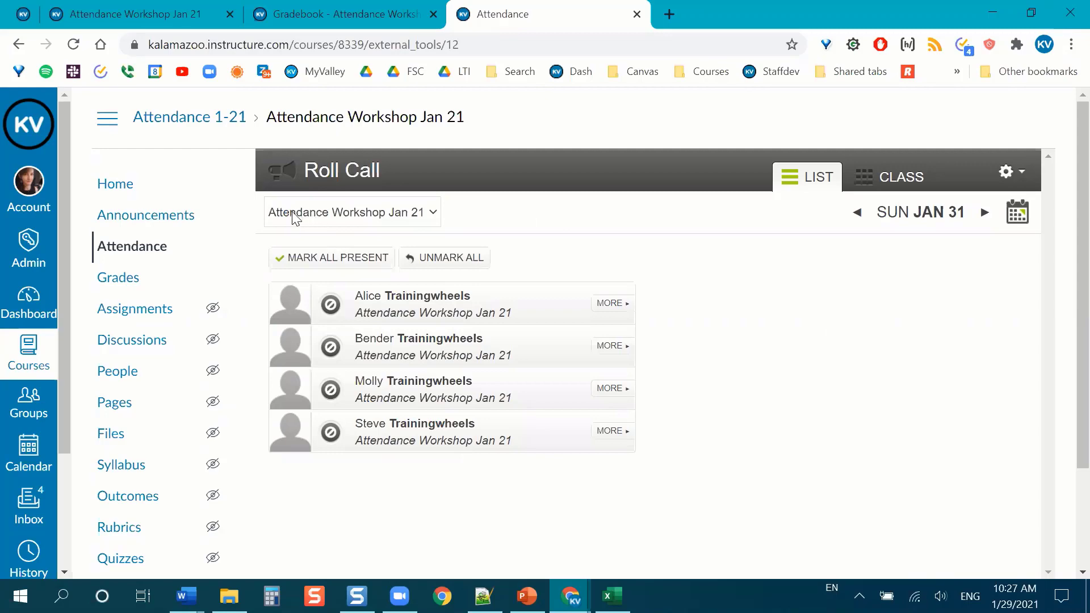
Look at the other open course pages, and check the sections available in Roll Call, keeping Attendance Workshop Jan 21
{"action": "left_click", "coordinate": [14, 9]}
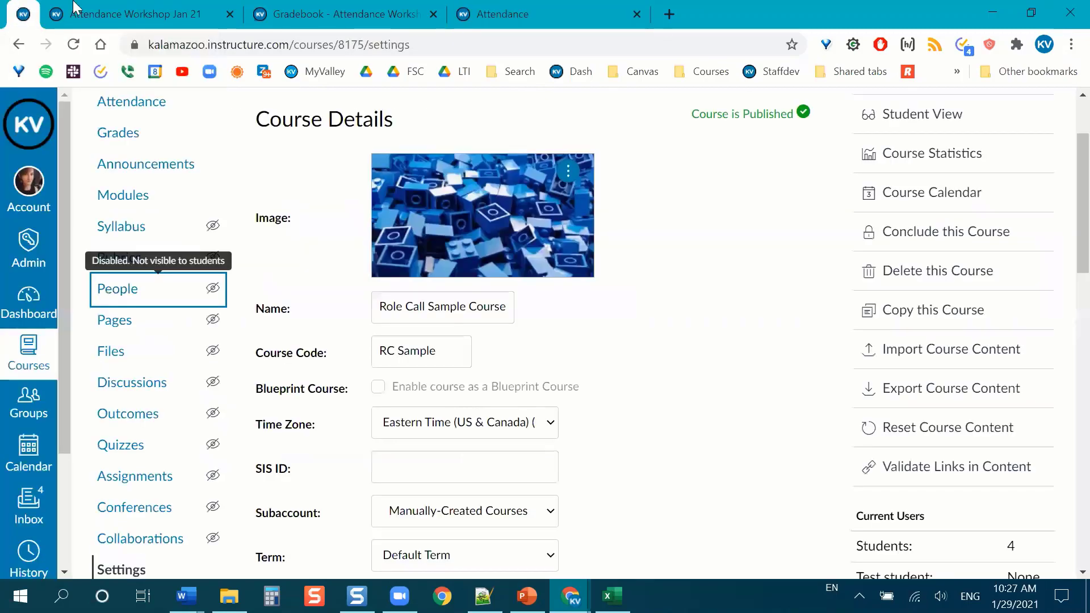
{"action": "key", "text": "ctrl+Tab"}
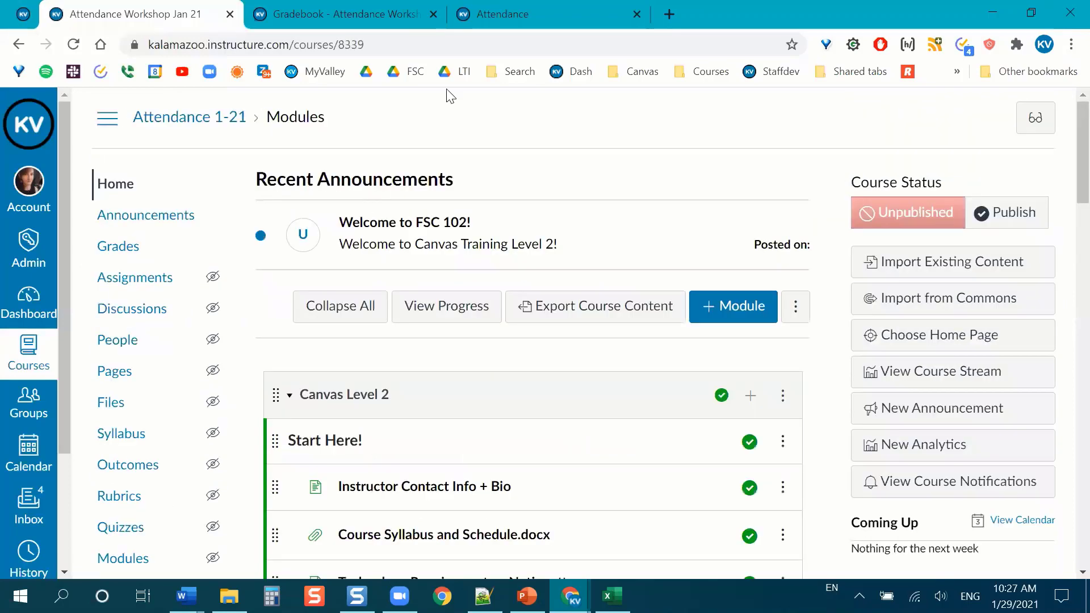
{"action": "left_click", "coordinate": [507, 12]}
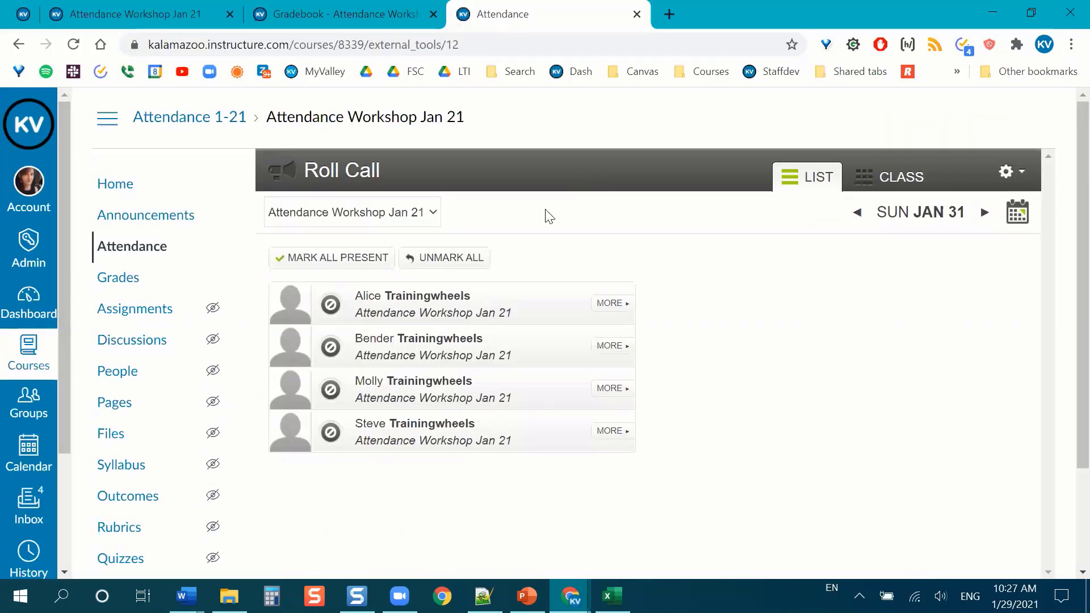
{"action": "left_click", "coordinate": [290, 214]}
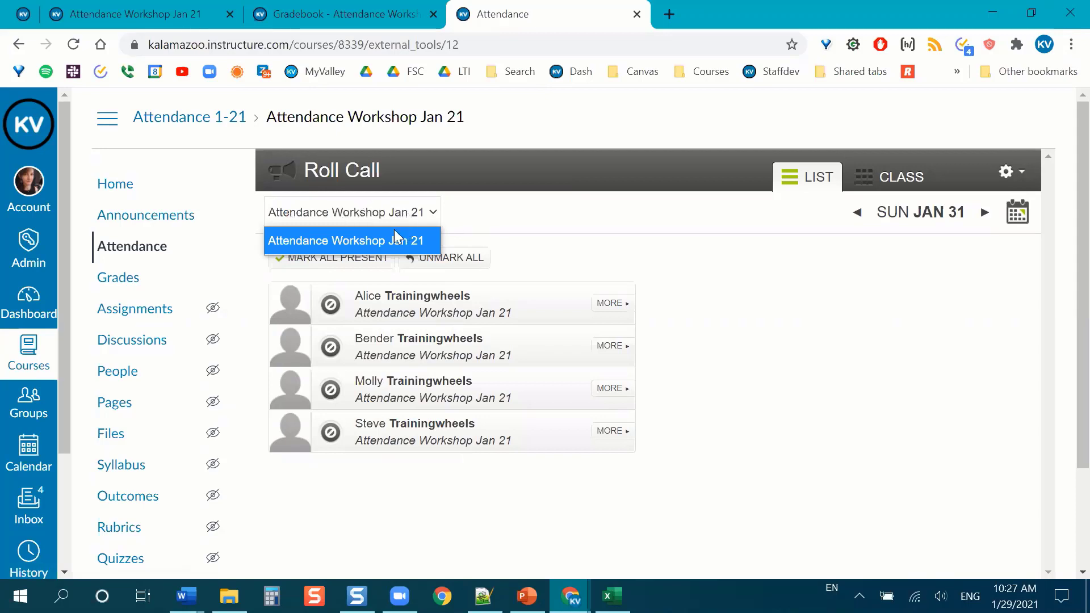
{"action": "left_click", "coordinate": [512, 221]}
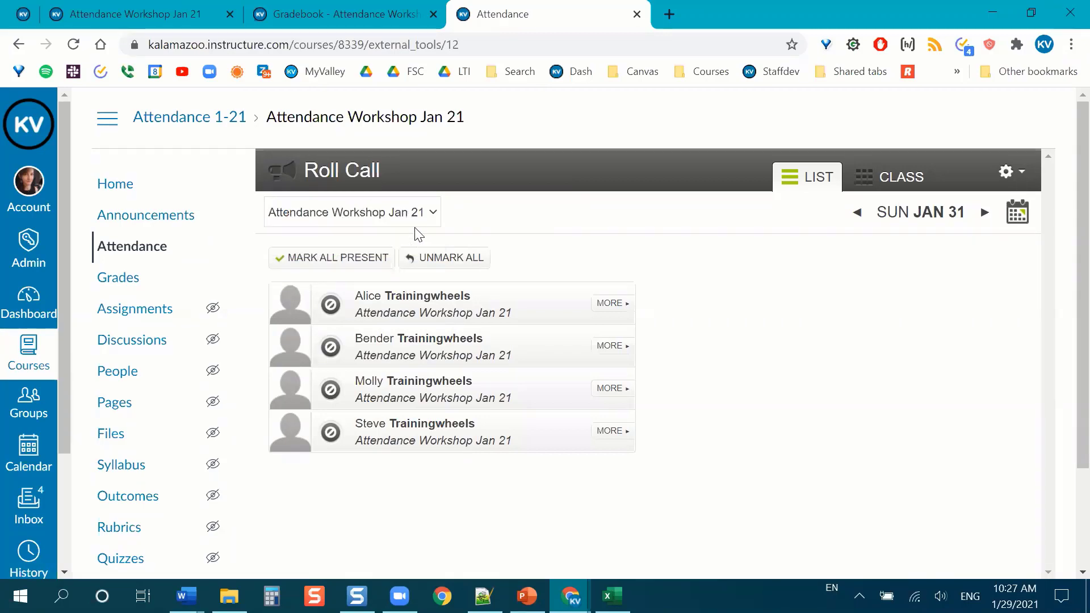
{"action": "left_click", "coordinate": [370, 215]}
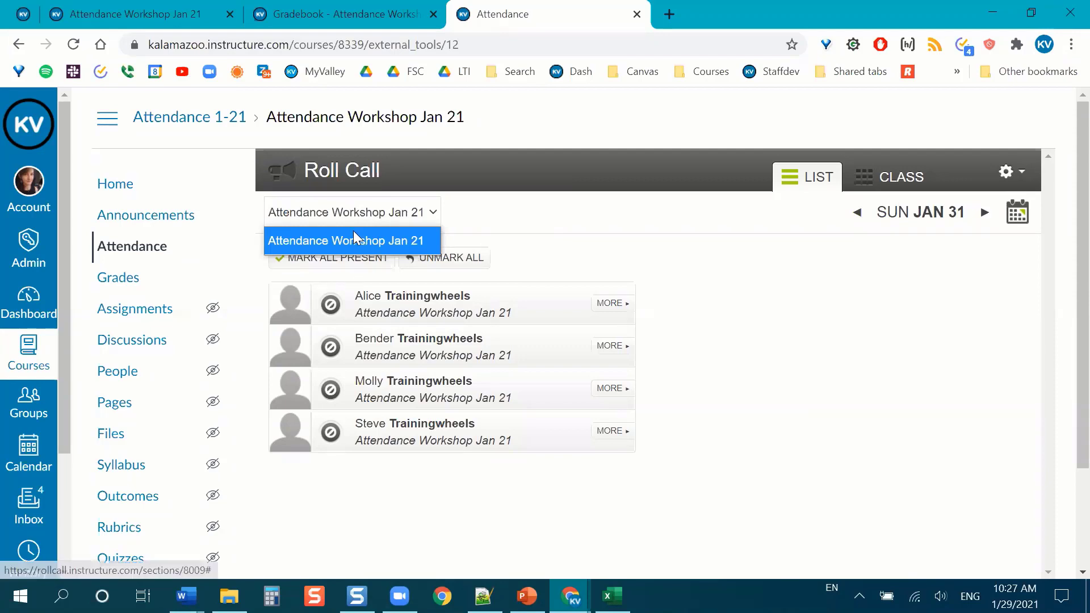
{"action": "left_click", "coordinate": [556, 220]}
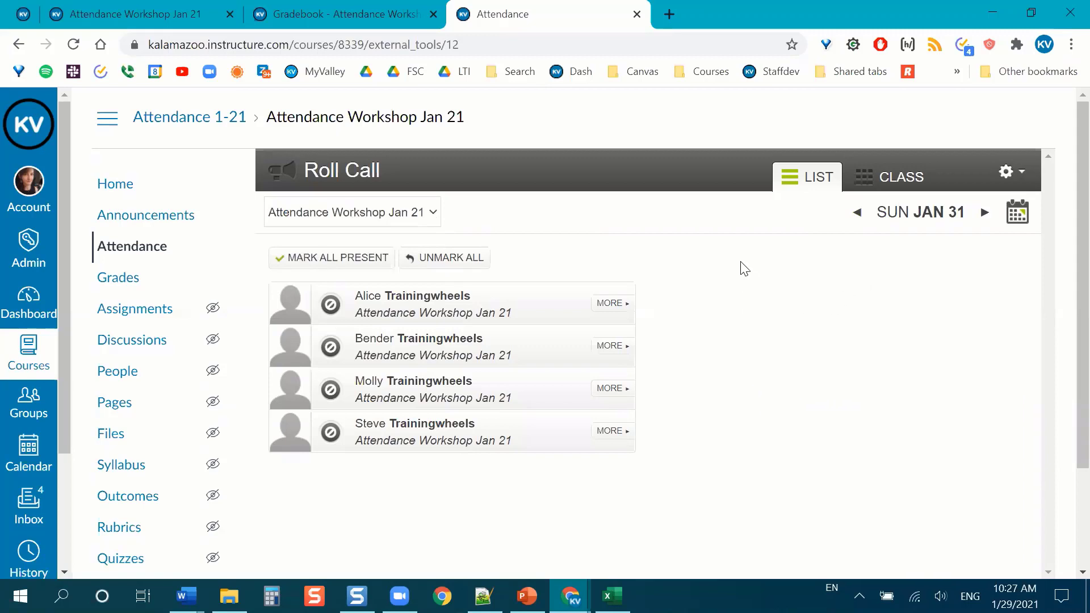
Mark each of the four students present individually in the January 31 attendance list
{"action": "scroll", "coordinate": [742, 266], "scroll_direction": "down", "scroll_amount": 1}
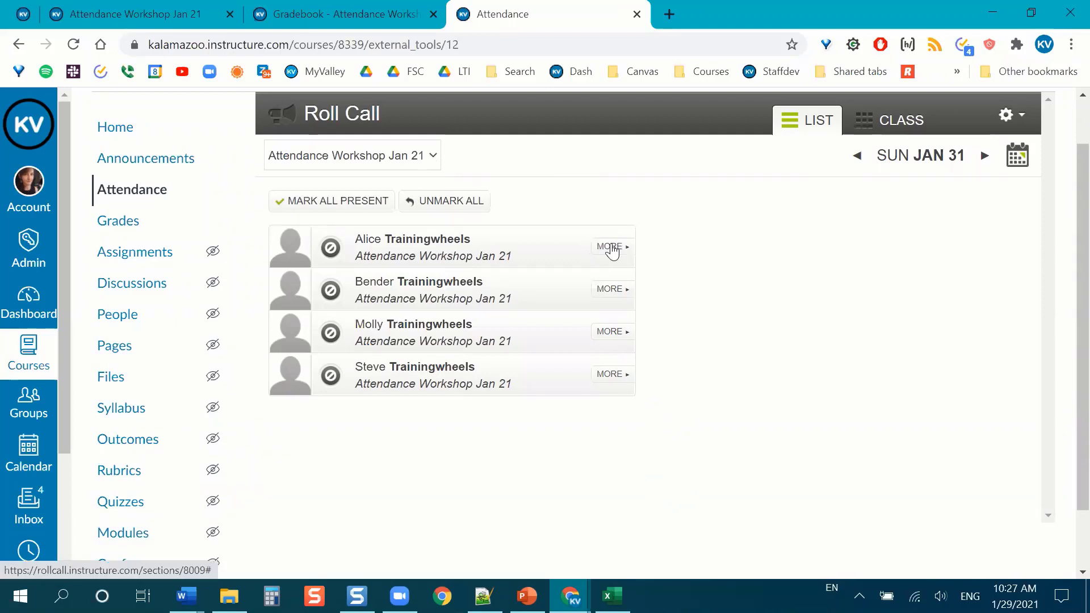
{"action": "left_click", "coordinate": [331, 251]}
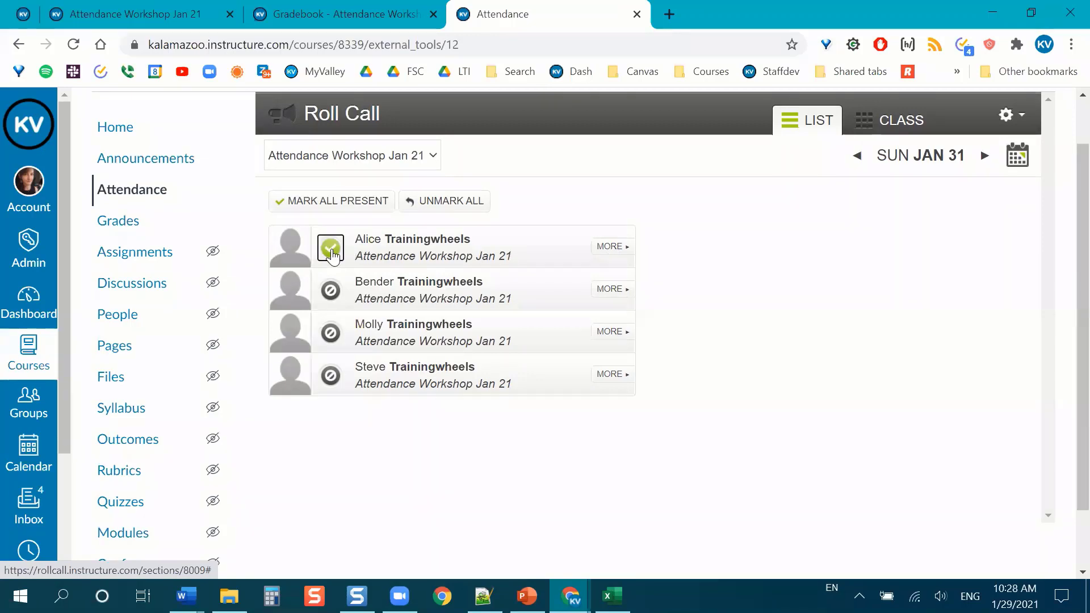
{"action": "left_click", "coordinate": [331, 290]}
{"action": "left_click", "coordinate": [331, 333]}
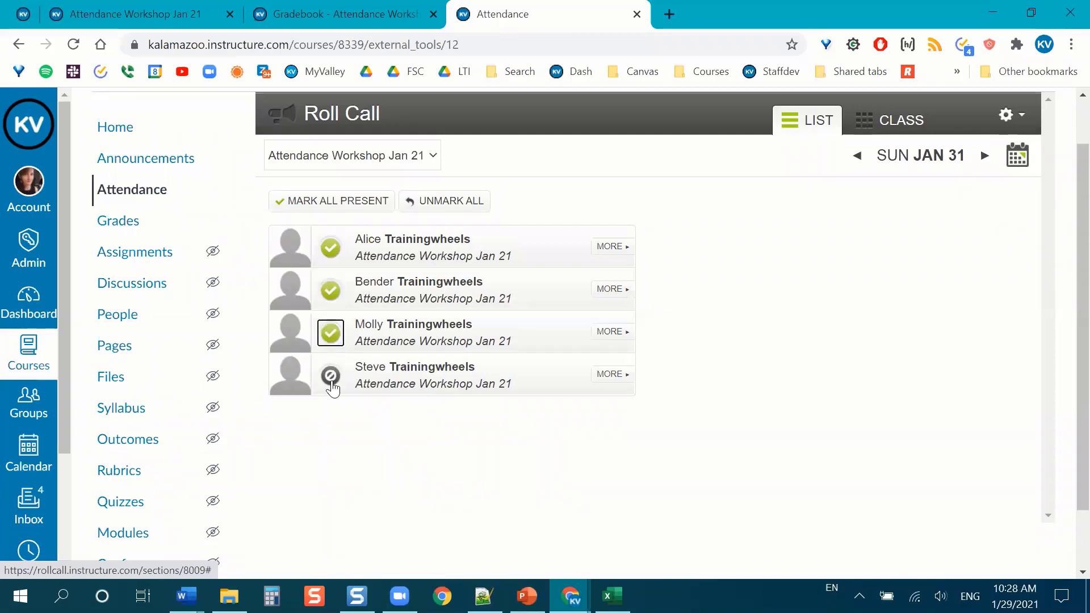
{"action": "left_click", "coordinate": [331, 376]}
Cycle the first student's attendance through absent and late back to unmarked
{"action": "left_click", "coordinate": [331, 251]}
{"action": "left_click", "coordinate": [331, 251]}
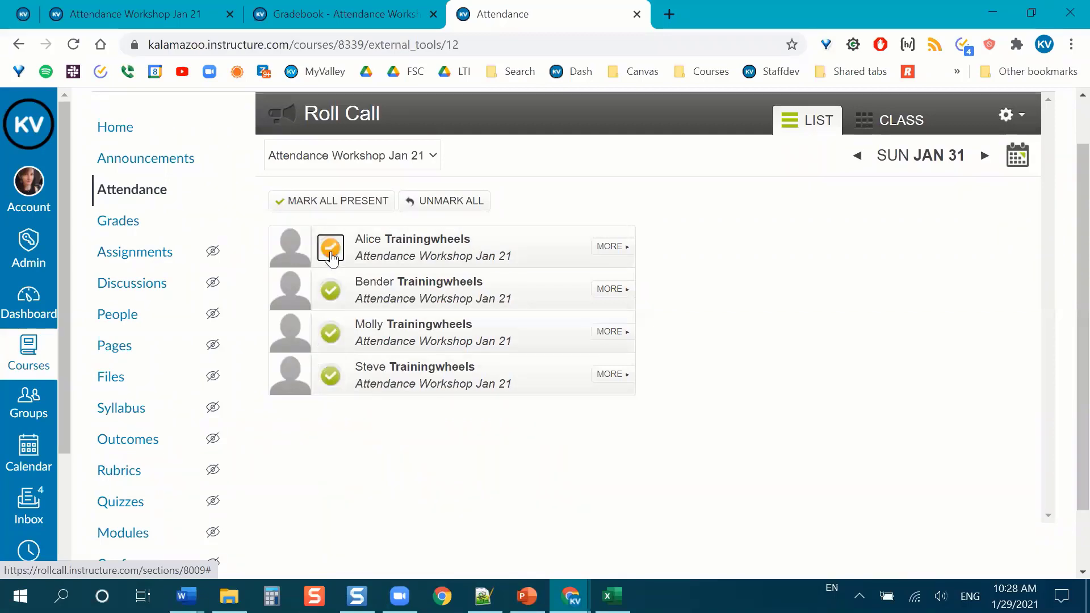
{"action": "left_click", "coordinate": [331, 251]}
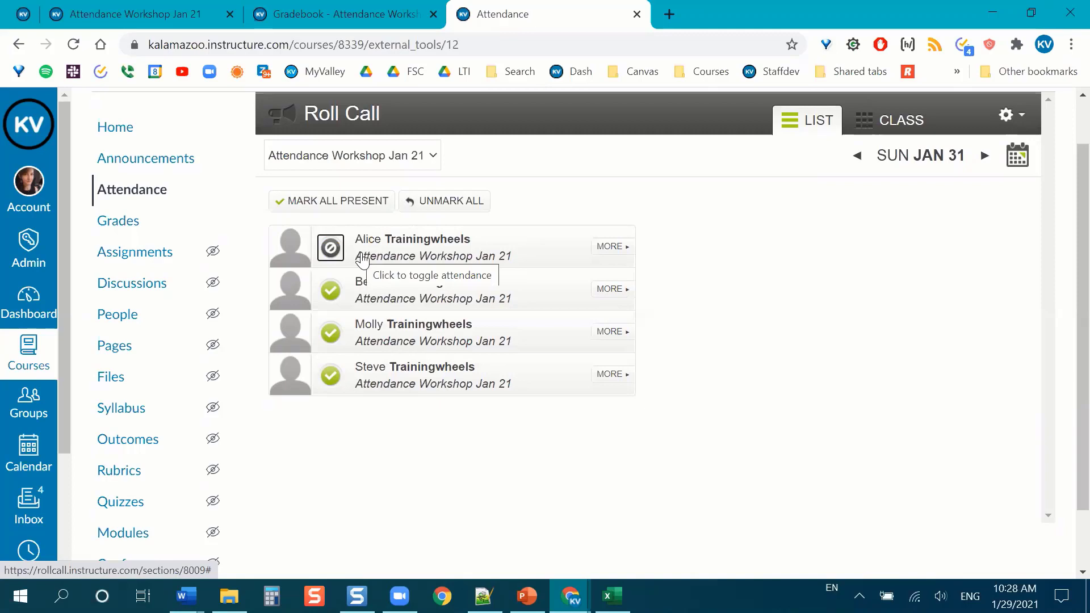
Open the first student's attendance details and start a custom badge named "Excused: Death in the family"
{"action": "left_click", "coordinate": [615, 254]}
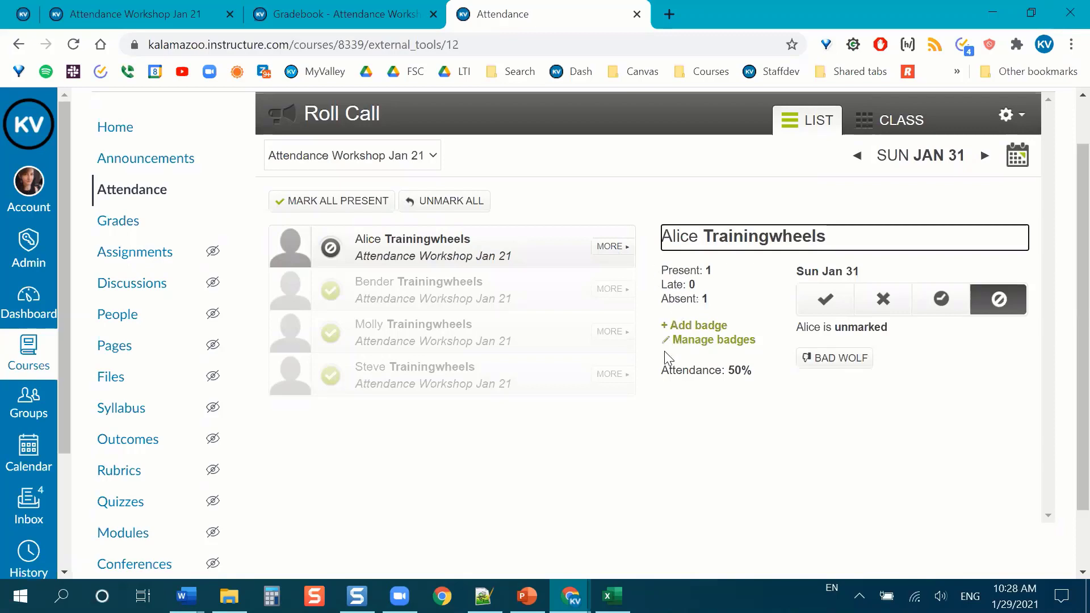
{"action": "left_click", "coordinate": [689, 331]}
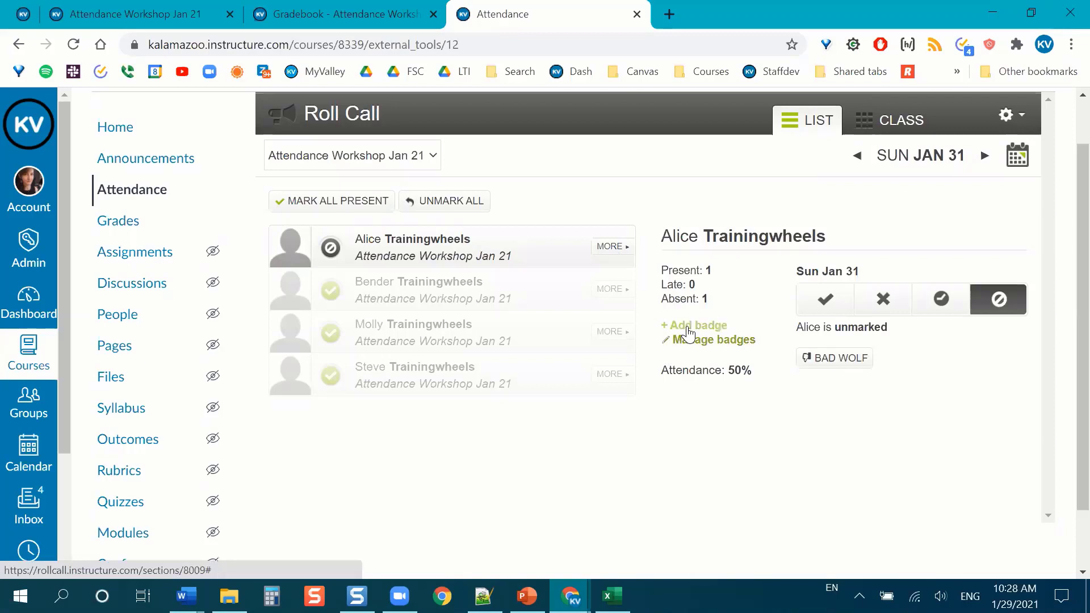
{"action": "double_click", "coordinate": [420, 228]}
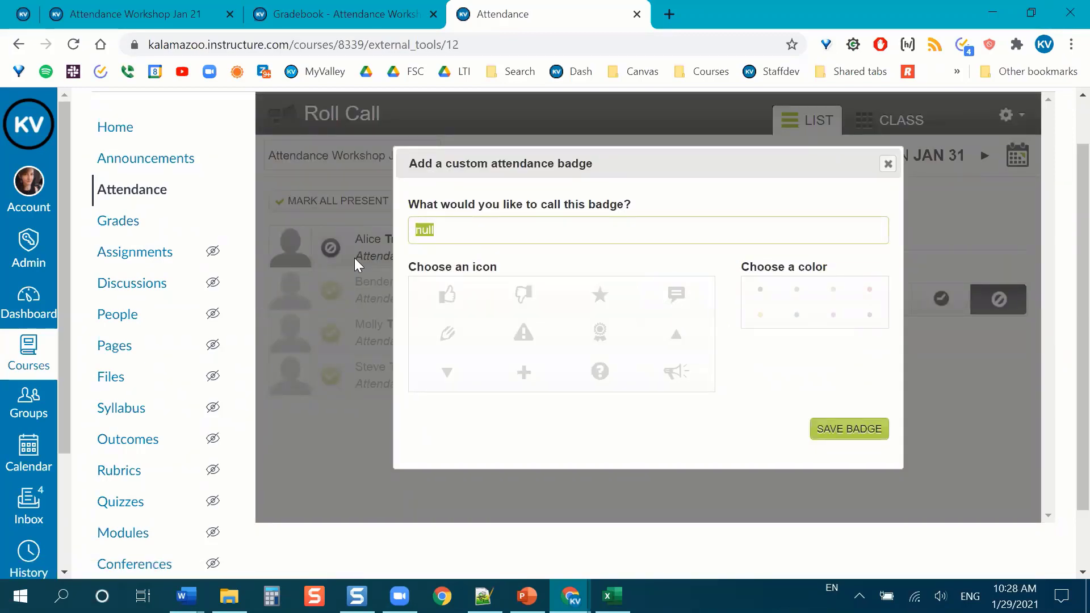
{"action": "type", "text": "Death in the family"}
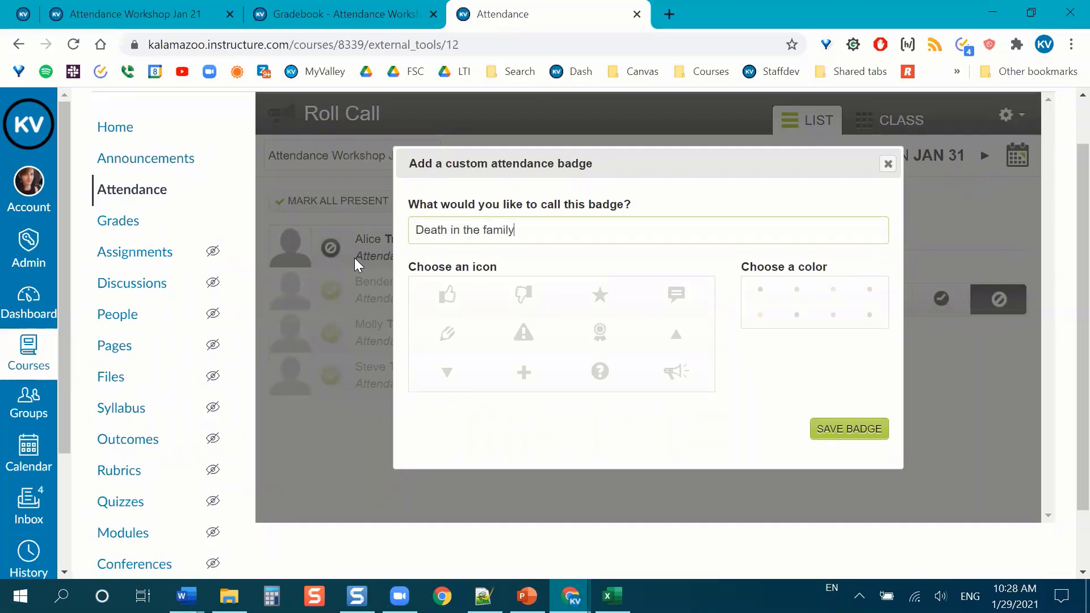
{"action": "key", "text": "Home"}
{"action": "type", "text": "Excused:"}
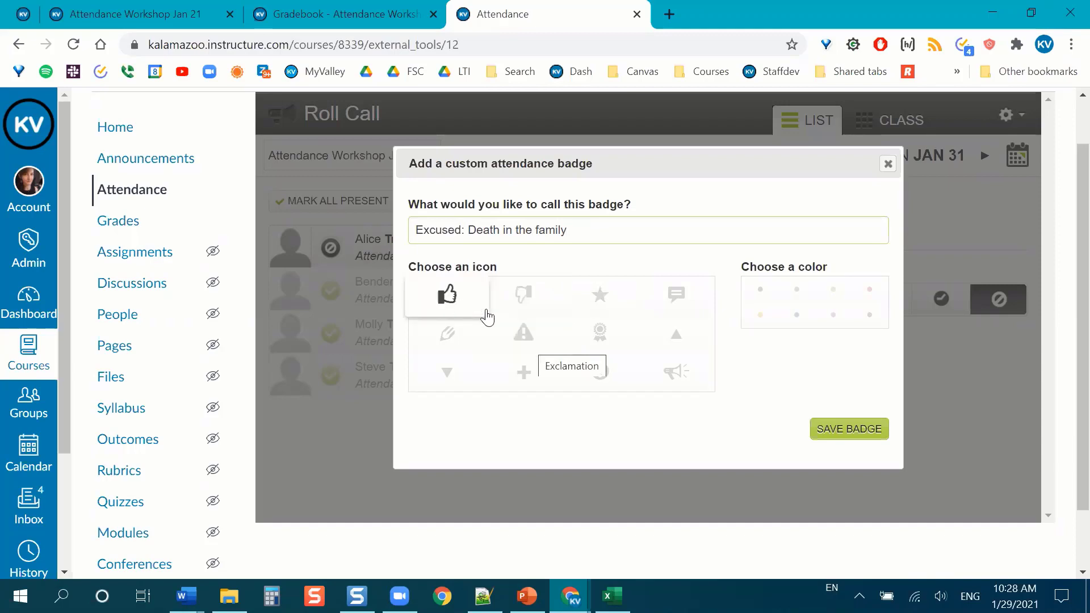
Save the badge with the exclamation triangle icon in red, and apply it to the first student for January 31
{"action": "left_click", "coordinate": [528, 334]}
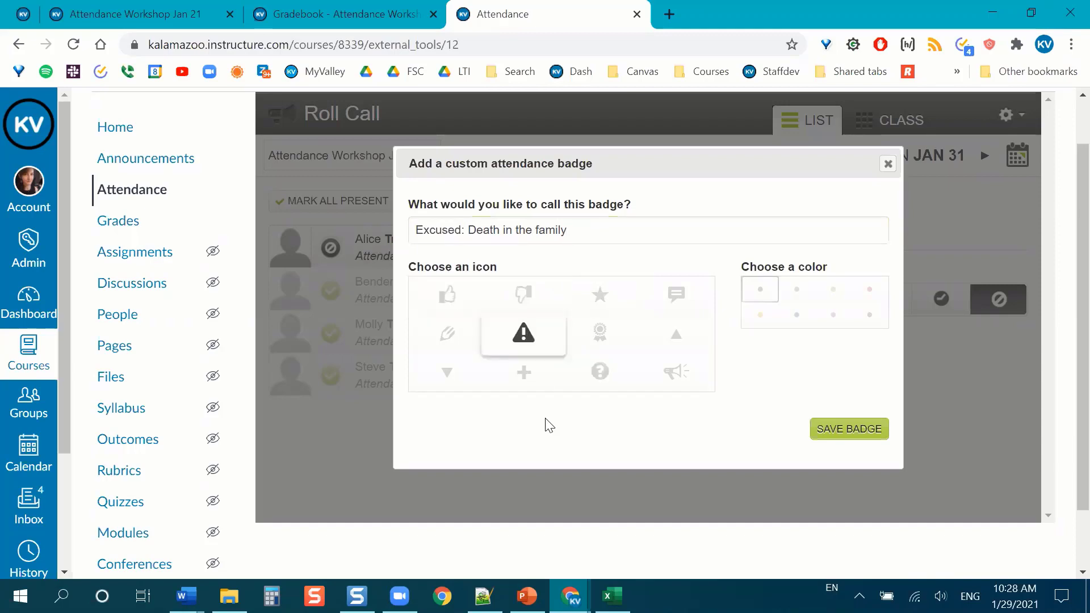
{"action": "left_click", "coordinate": [602, 296]}
{"action": "left_click", "coordinate": [678, 296]}
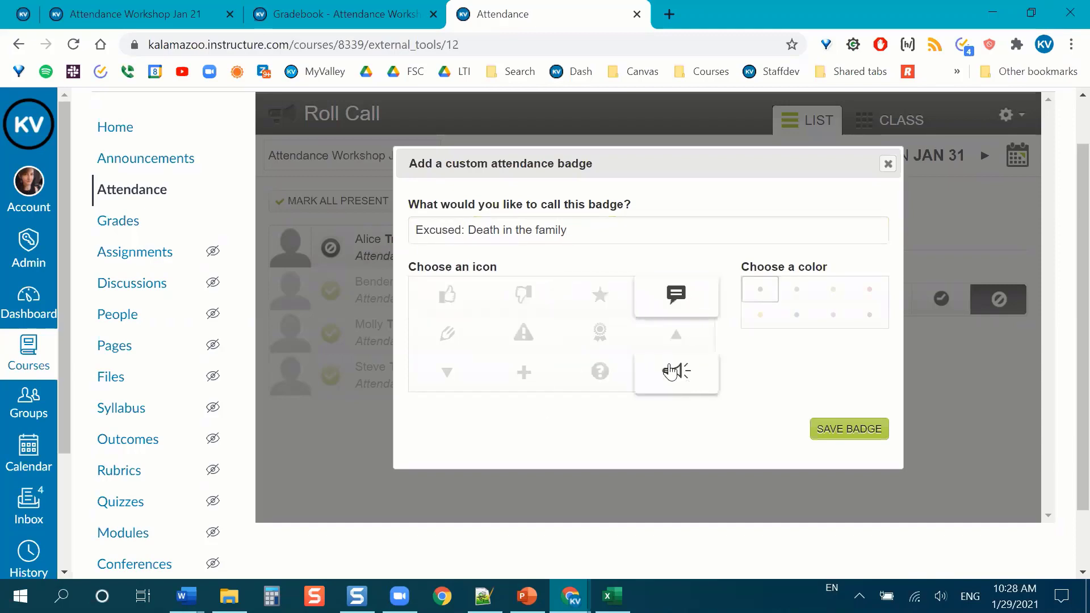
{"action": "left_click", "coordinate": [524, 332]}
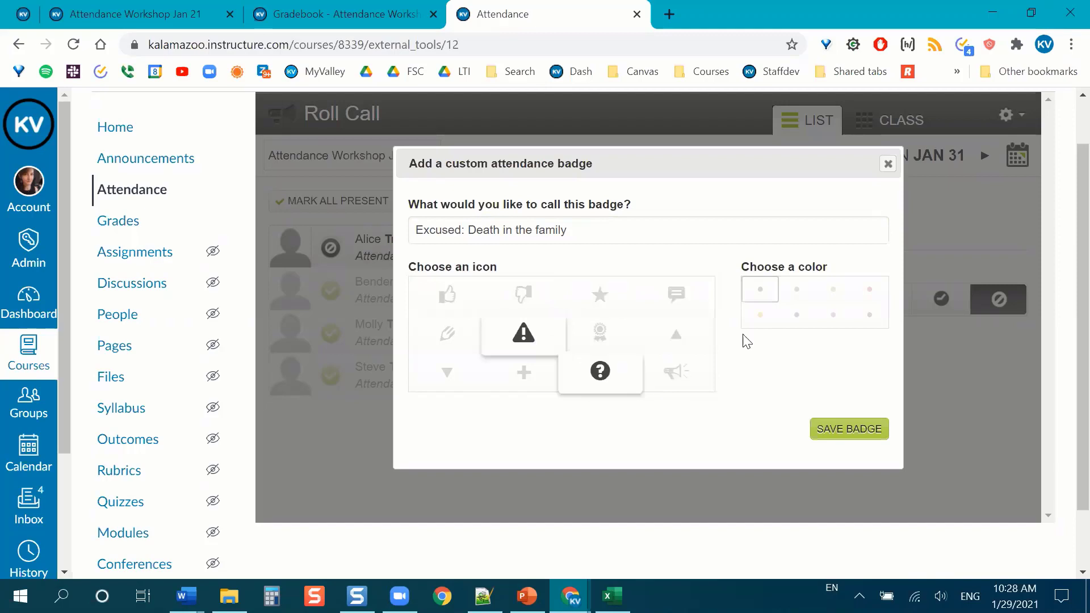
{"action": "left_click", "coordinate": [877, 294]}
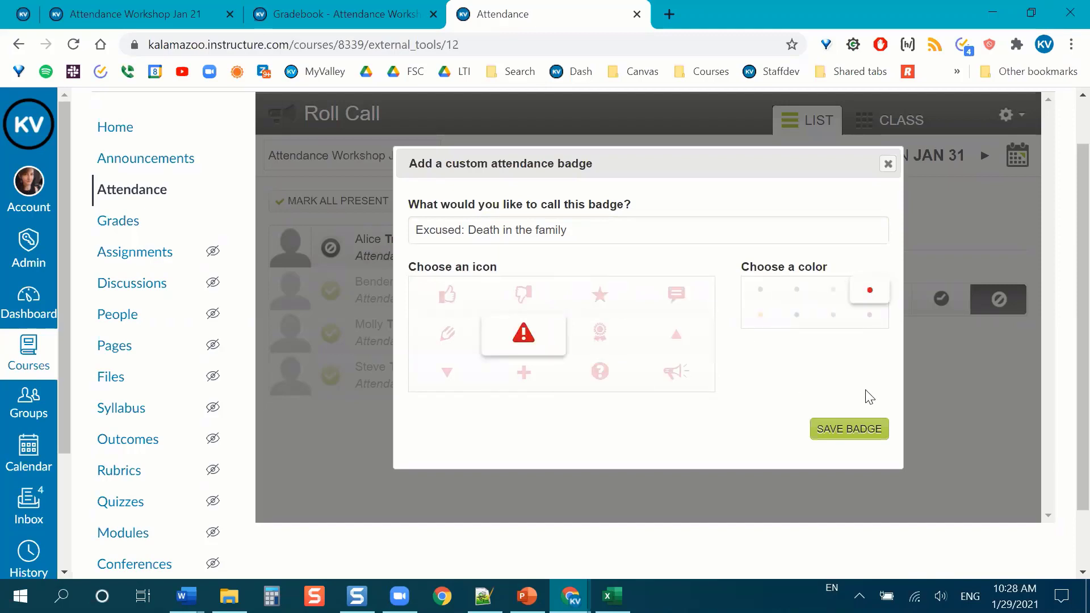
{"action": "left_click", "coordinate": [856, 433]}
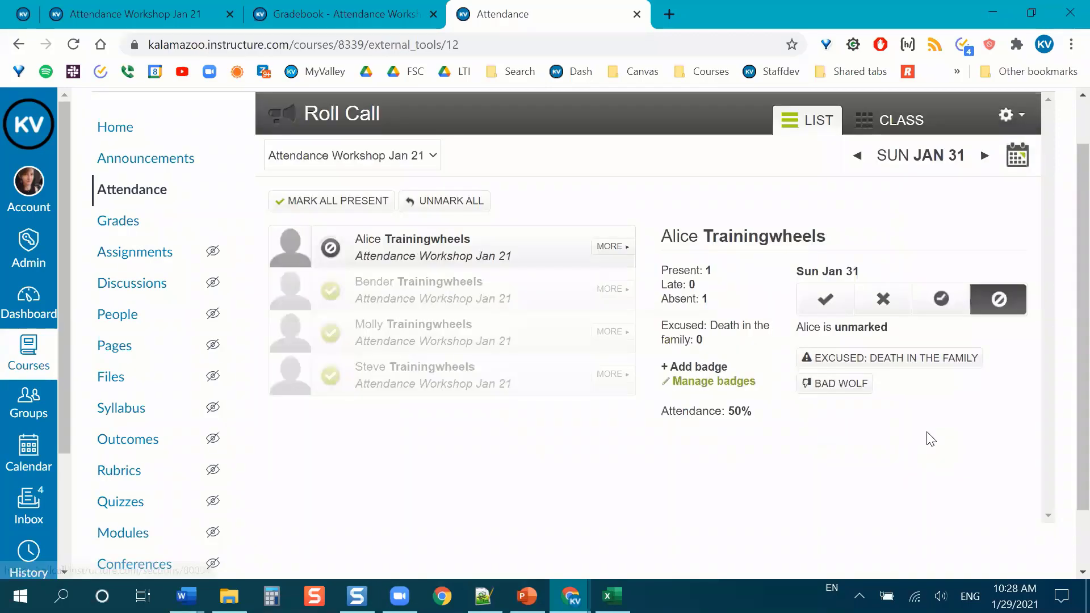
{"action": "left_click", "coordinate": [935, 361]}
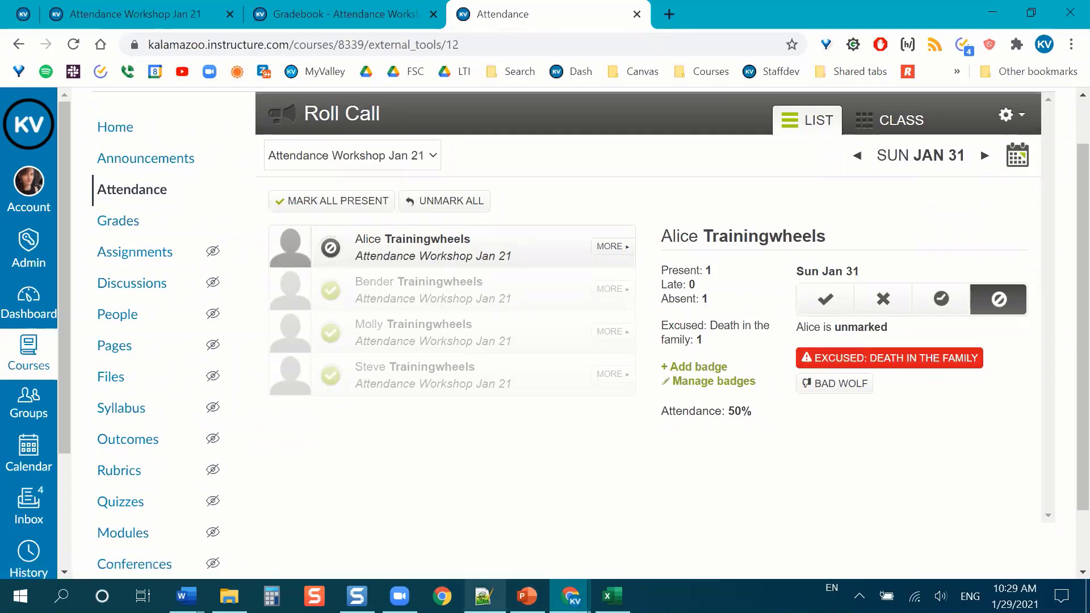
Switch to the PowerPoint slide show and advance to the first point on the Badges (Tags) slide
{"action": "left_click", "coordinate": [526, 596]}
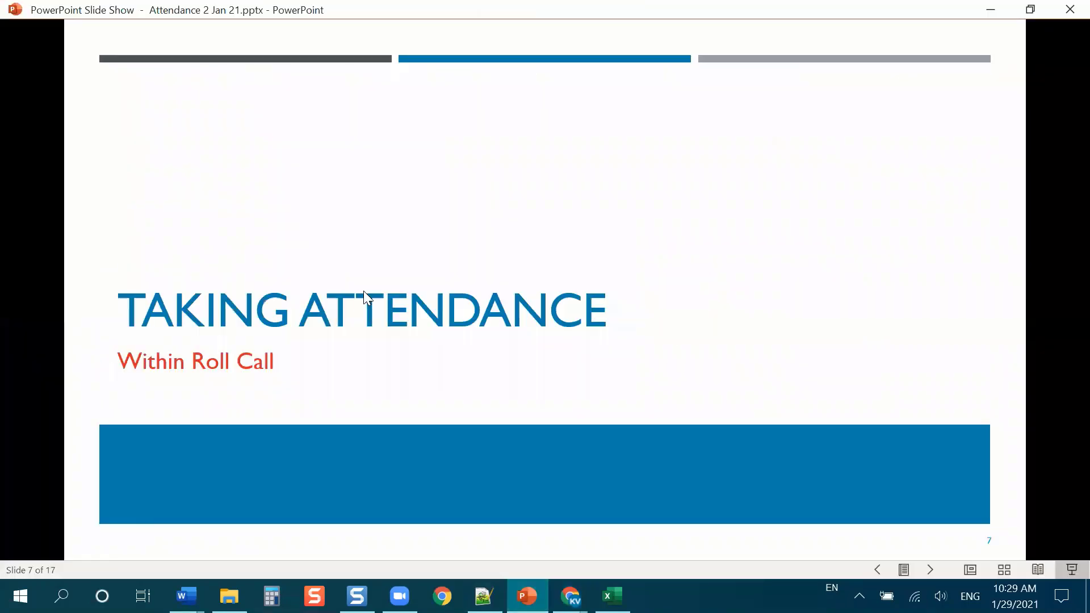
{"action": "left_click", "coordinate": [364, 291]}
{"action": "left_click", "coordinate": [363, 290]}
{"action": "left_click", "coordinate": [364, 291]}
{"action": "left_click", "coordinate": [363, 290]}
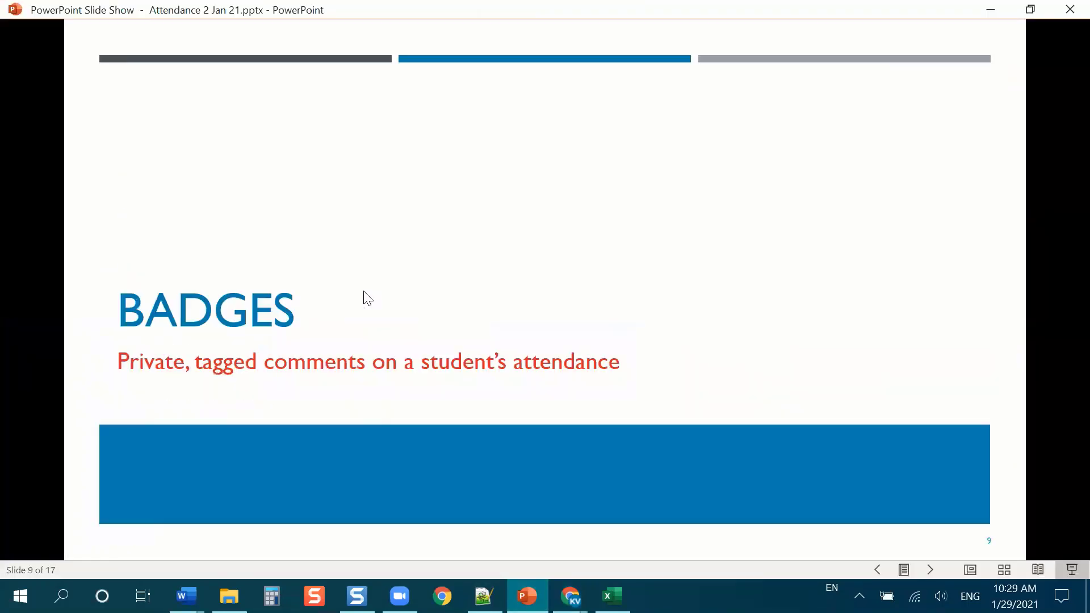
{"action": "left_click", "coordinate": [364, 292]}
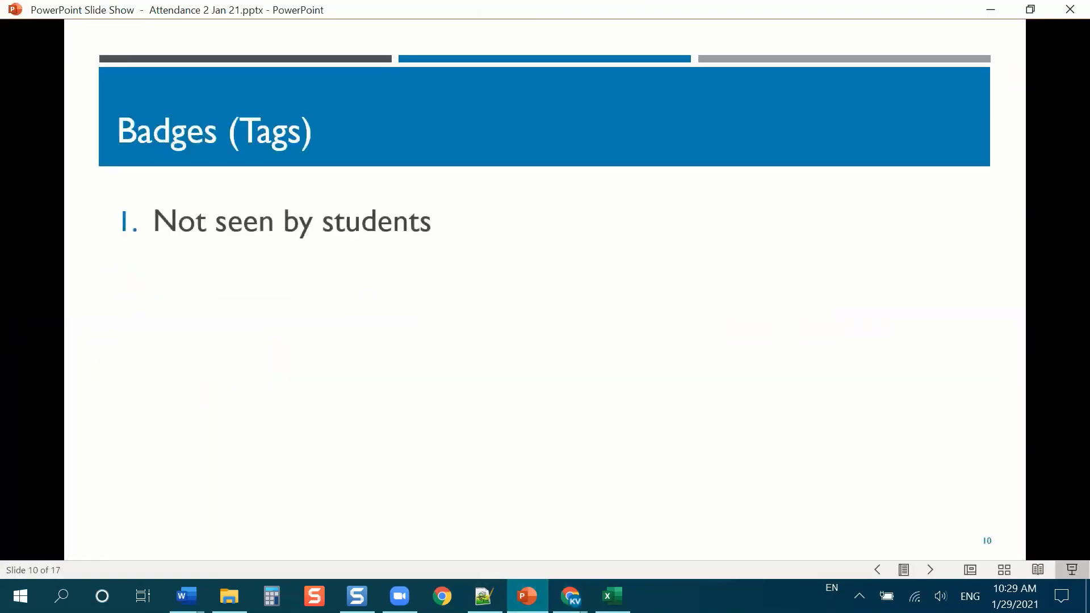